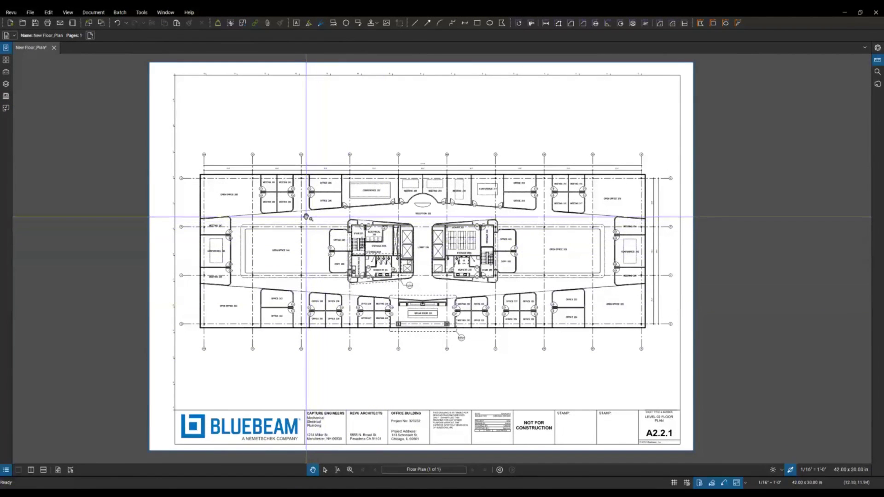
Step: Pan the New Floor_Plan sheet down and right so the whole plan is in view
{"action": "left_click_drag", "start_coordinate": [309, 218], "coordinate": [322, 256]}
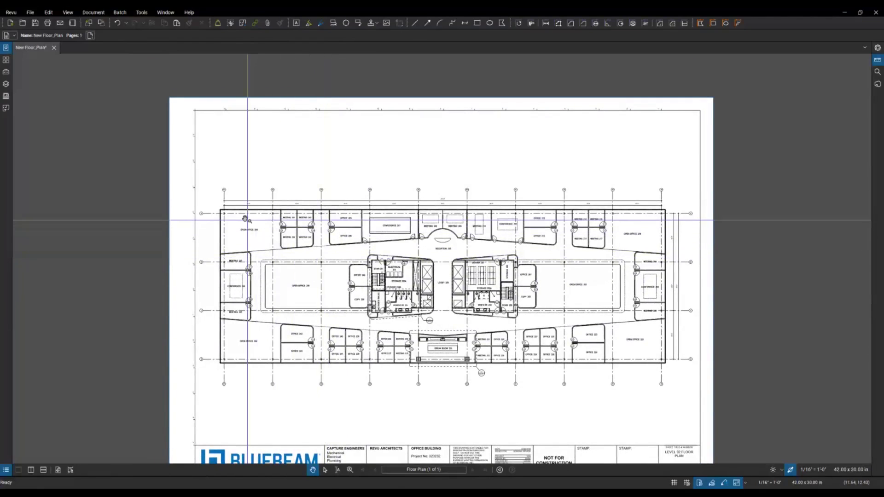
Step: Add a text box reading 'PLEASE REVISE THIS AREA' inside Open Office 200
{"action": "scroll", "coordinate": [242, 205], "scroll_direction": "up", "scroll_amount": 5}
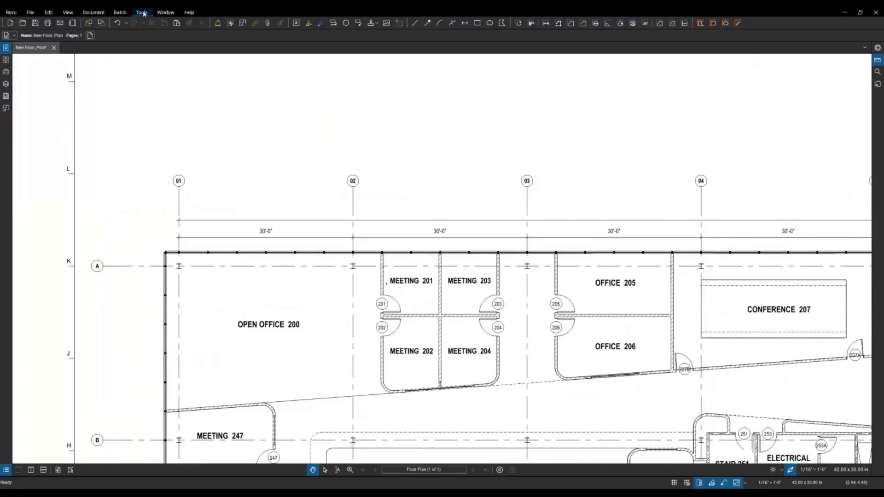
{"action": "left_click", "coordinate": [143, 12]}
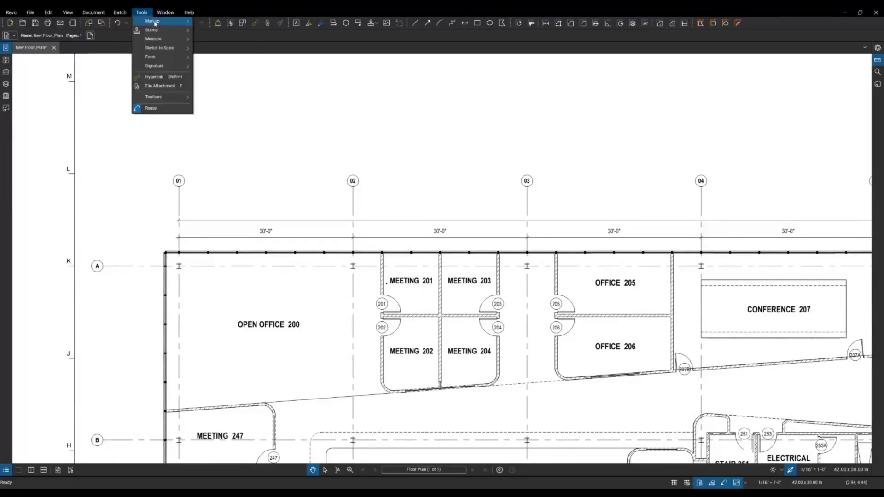
{"action": "mouse_move", "coordinate": [155, 23]}
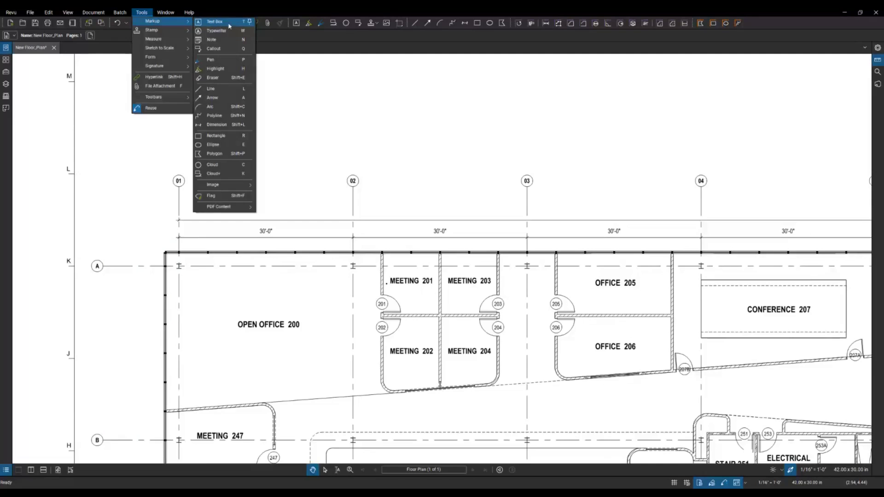
{"action": "left_click", "coordinate": [229, 26]}
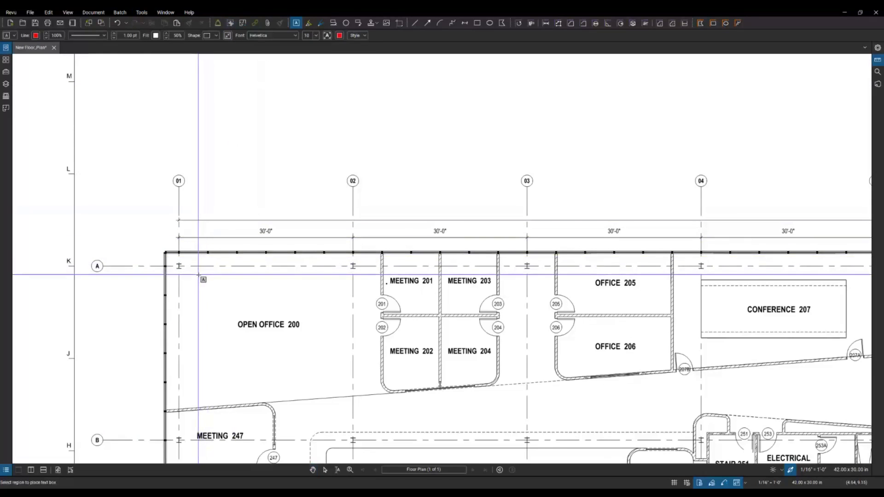
{"action": "left_click_drag", "start_coordinate": [199, 275], "coordinate": [315, 315]}
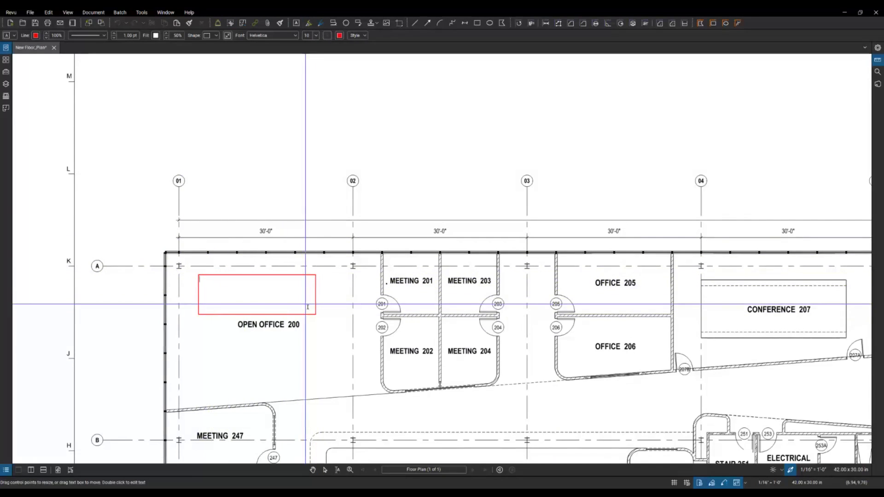
{"action": "type", "text": "PLEASE REVISE THIS AREA"}
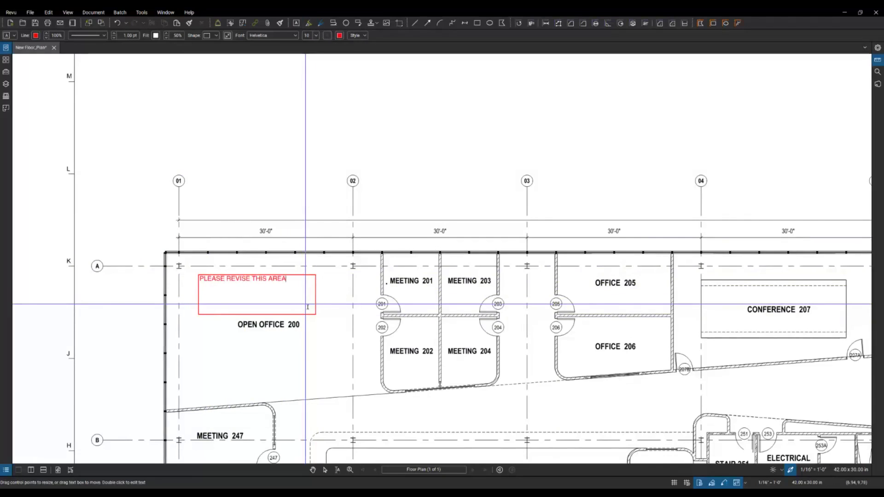
{"action": "left_click", "coordinate": [322, 305]}
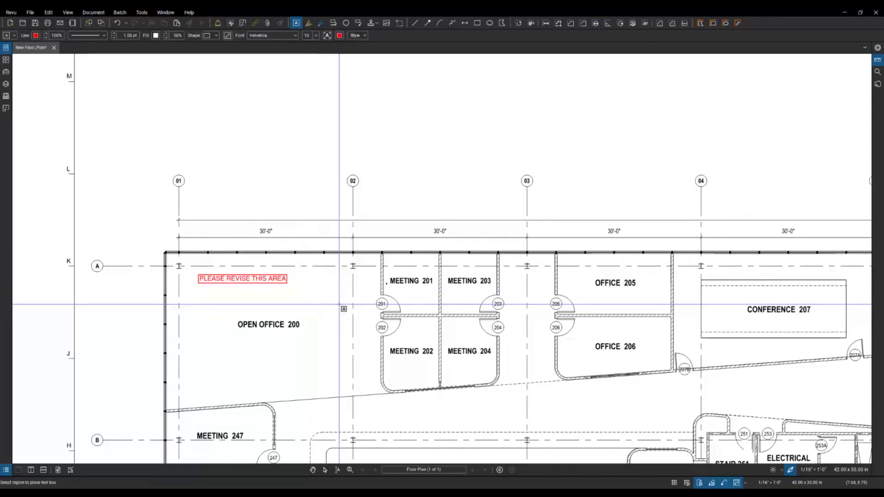
Step: Nudge the PLEASE REVISE THIS AREA note slightly down and right
{"action": "key", "text": "Escape"}
{"action": "left_click", "coordinate": [237, 282]}
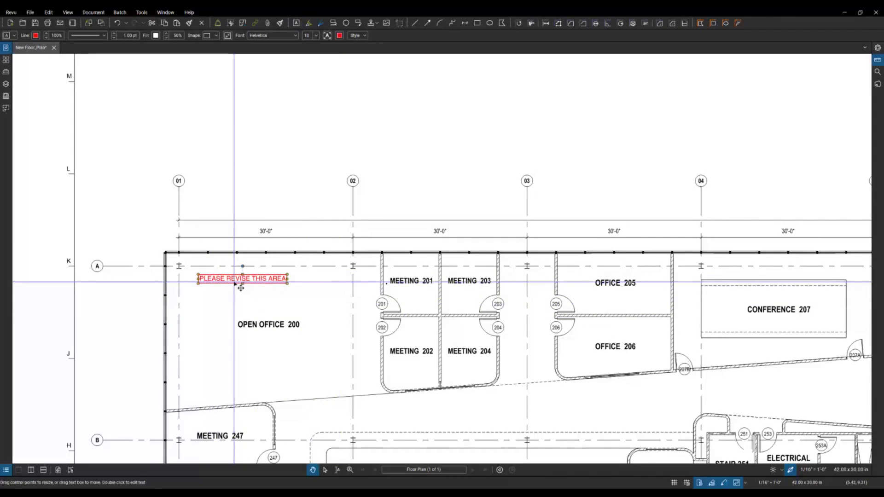
{"action": "left_click_drag", "start_coordinate": [240, 288], "coordinate": [299, 286]}
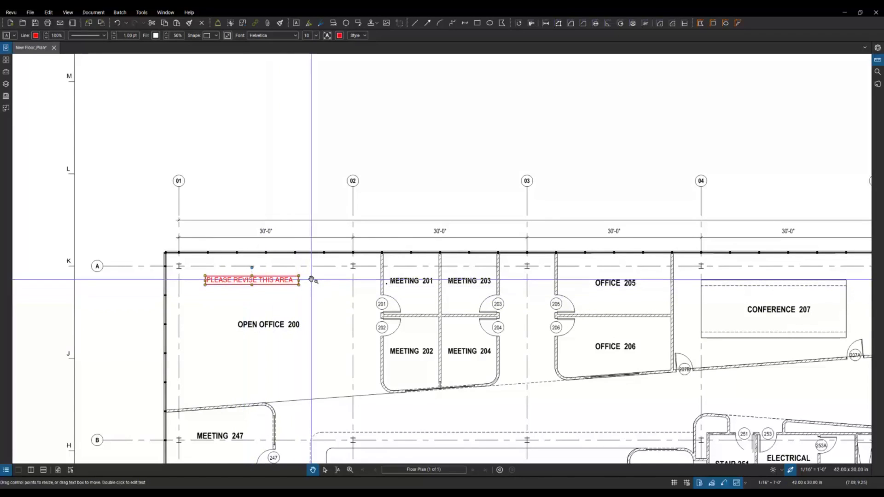
Step: Add a callout pointing at door 202 reading 'THIS SHOULD BE GLASS ON STEEL FRAME'
{"action": "key", "text": "Escape"}
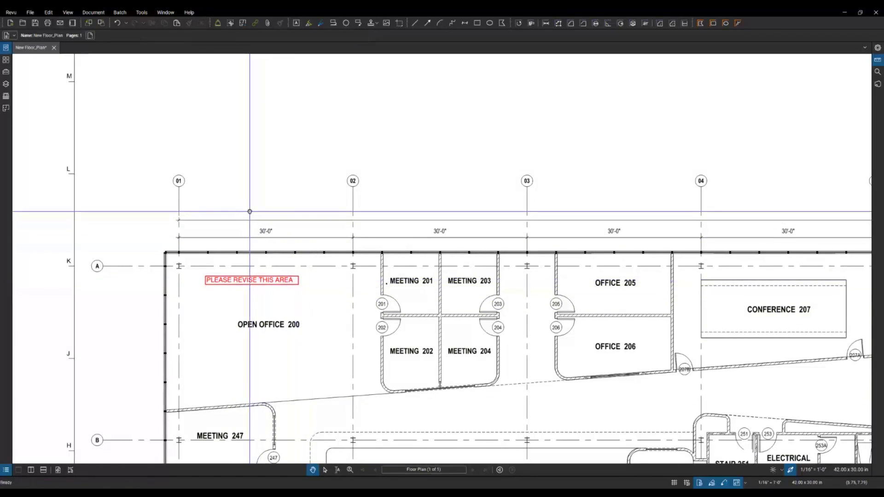
{"action": "left_click", "coordinate": [141, 12]}
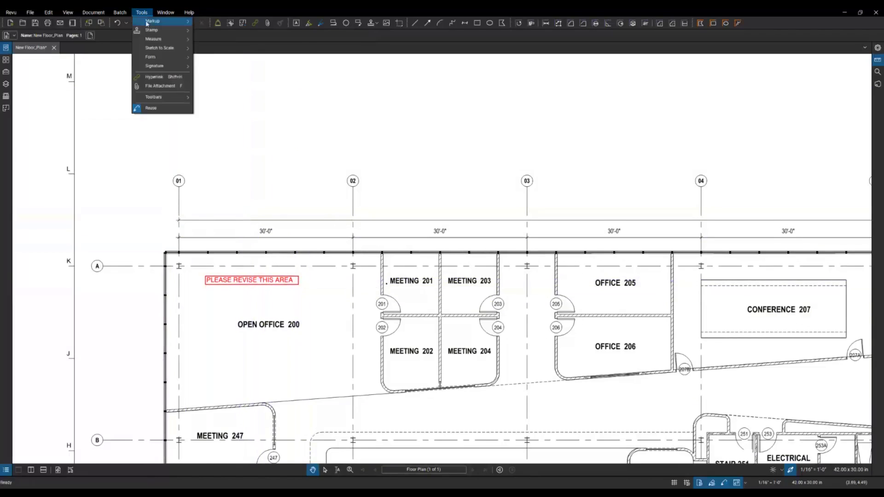
{"action": "mouse_move", "coordinate": [148, 23]}
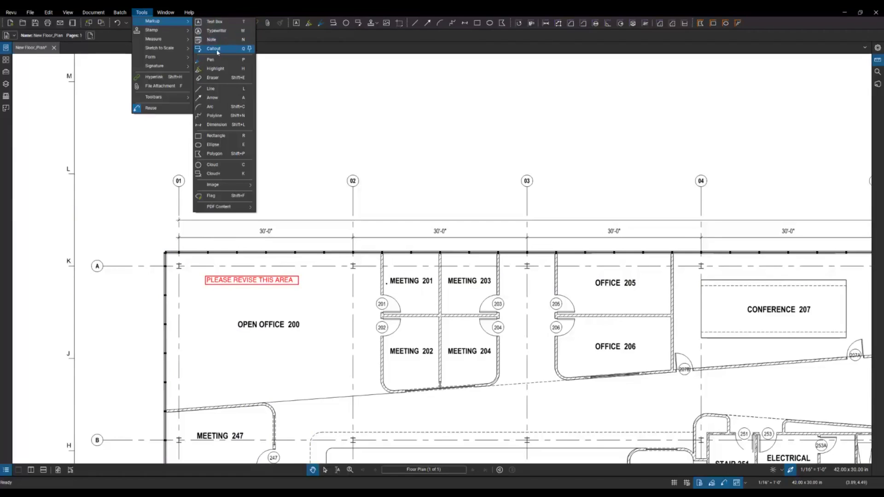
{"action": "left_click", "coordinate": [218, 49]}
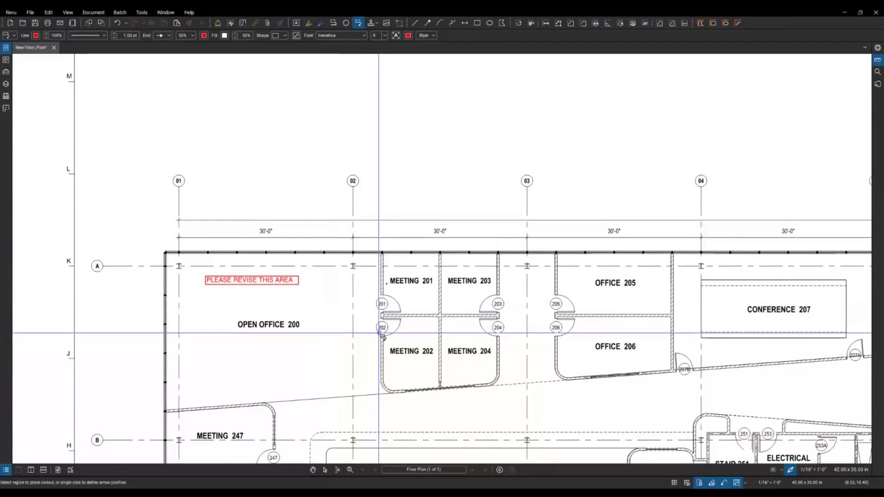
{"action": "left_click", "coordinate": [379, 333]}
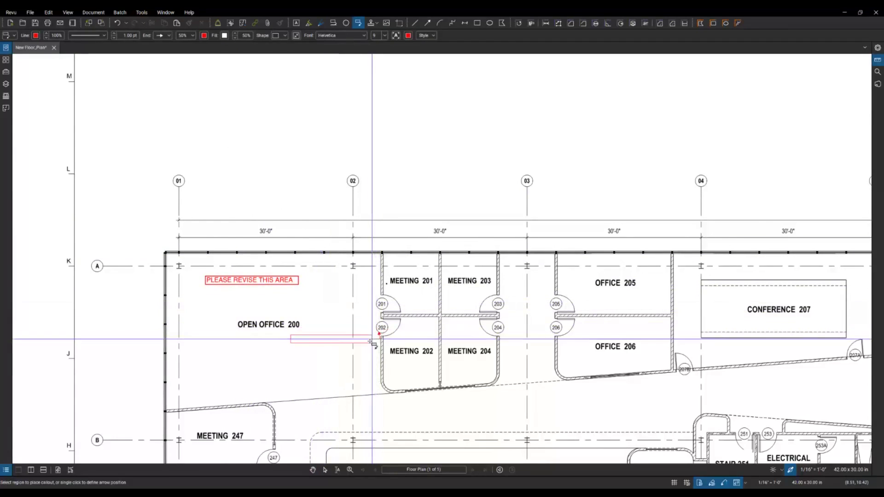
{"action": "left_click", "coordinate": [313, 366]}
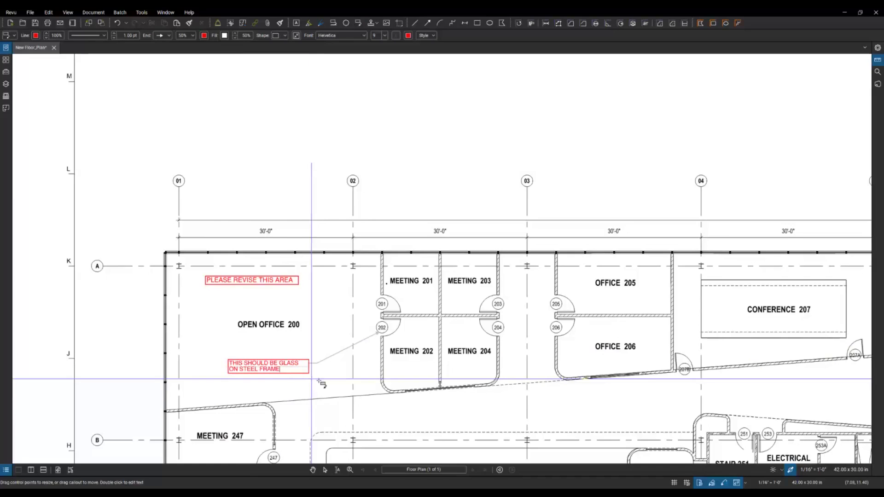
{"action": "left_click", "coordinate": [321, 383]}
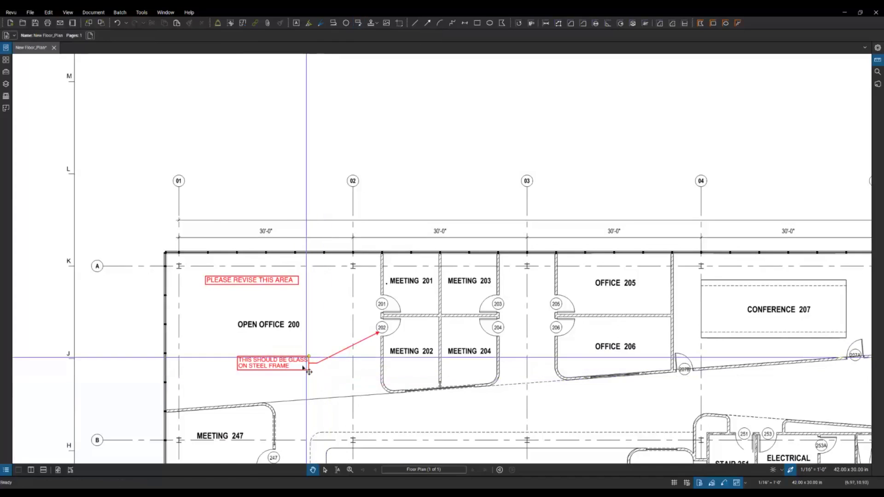
Step: Drag the glass-on-steel-frame callout box beside door 202, just below the Open Office 200 label
{"action": "left_click", "coordinate": [266, 368]}
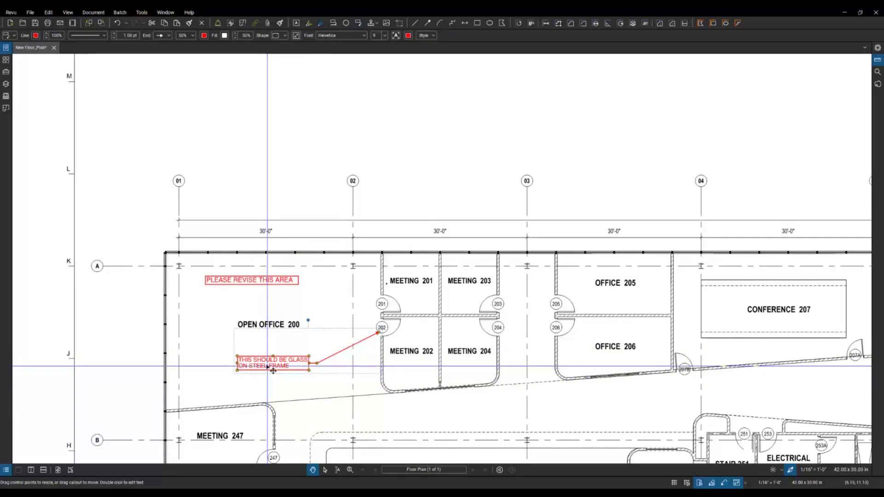
{"action": "left_click_drag", "start_coordinate": [268, 367], "coordinate": [308, 367]}
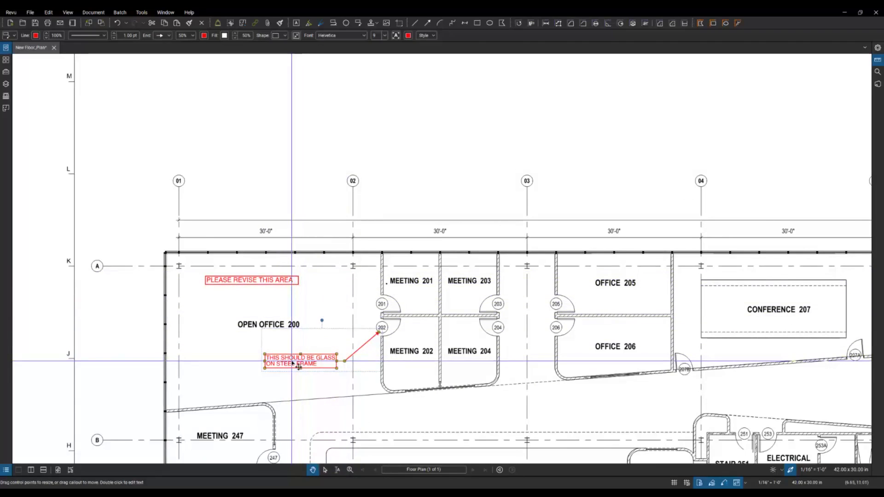
{"action": "left_click_drag", "start_coordinate": [292, 364], "coordinate": [292, 386]}
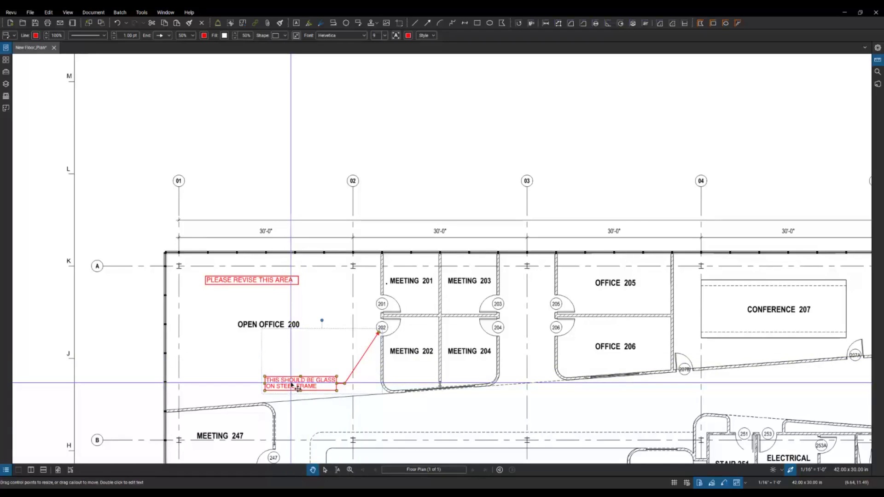
{"action": "left_click_drag", "start_coordinate": [292, 386], "coordinate": [289, 356]}
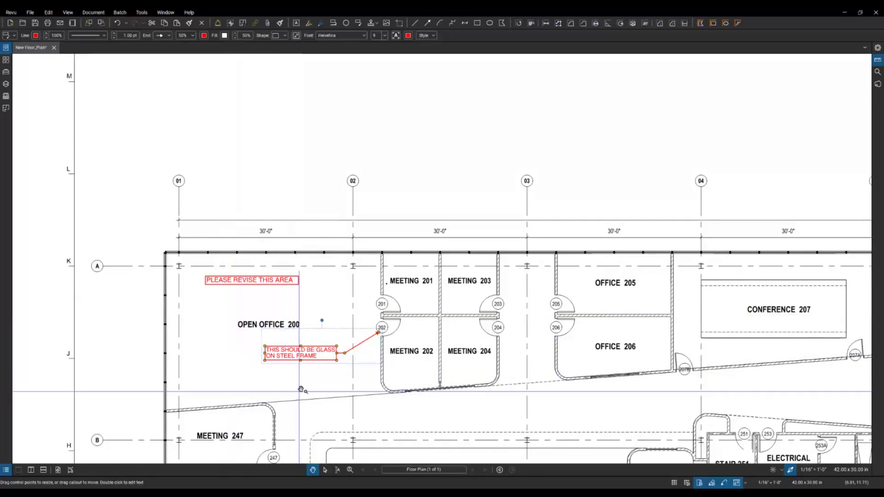
{"action": "left_click", "coordinate": [302, 387]}
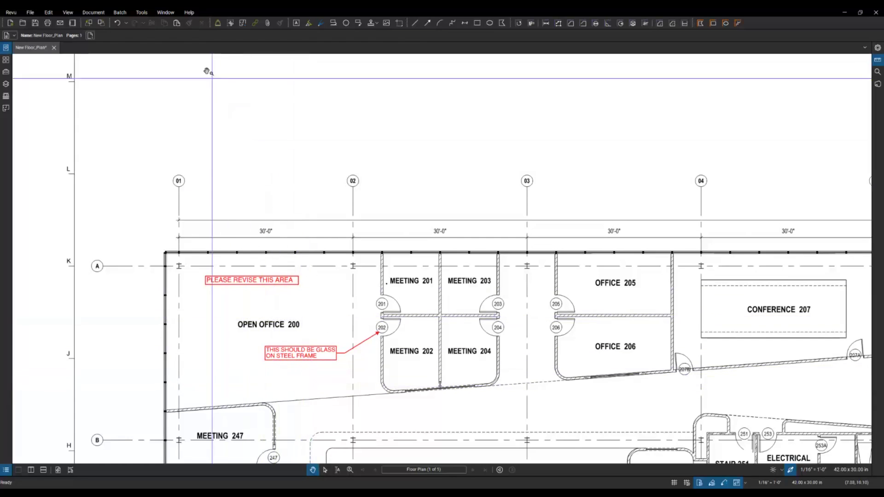
Step: Highlight the Open Office 200 label in yellow, leaving a stray stroke in the room
{"action": "left_click", "coordinate": [141, 12]}
{"action": "mouse_move", "coordinate": [175, 21]}
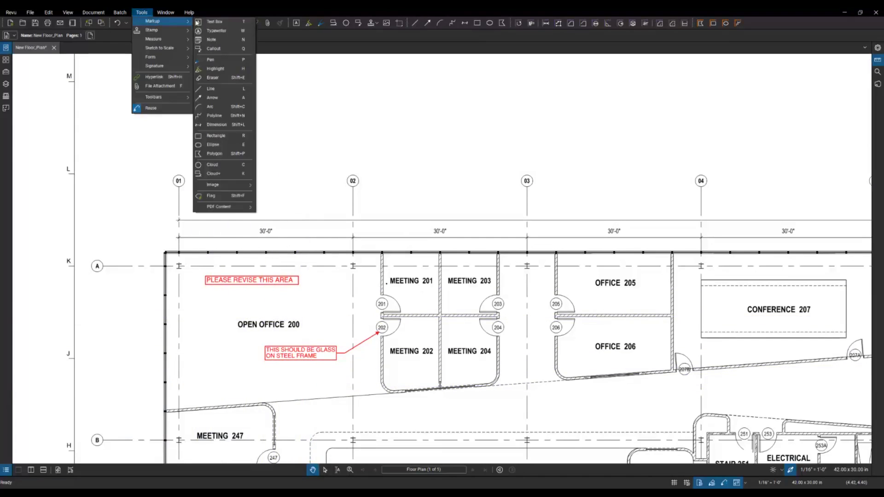
{"action": "left_click", "coordinate": [213, 69]}
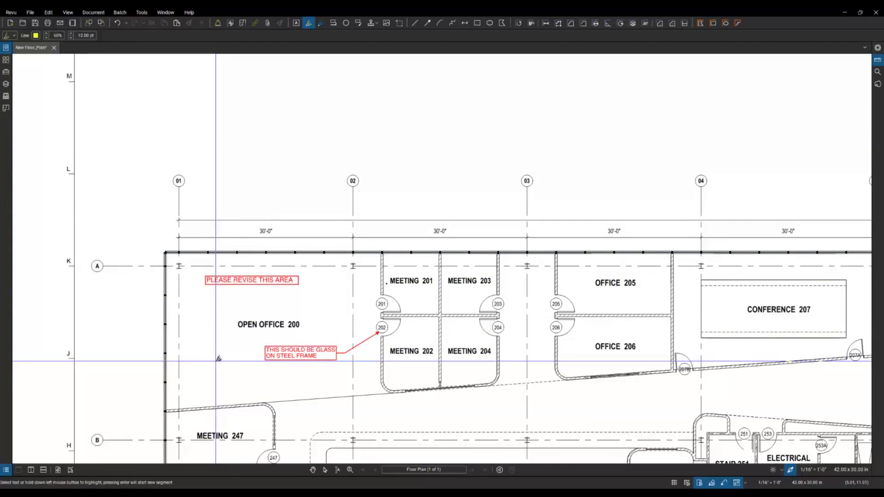
{"action": "mouse_move", "coordinate": [203, 380]}
{"action": "left_mouse_down"}
{"action": "mouse_move", "coordinate": [223, 357]}
{"action": "mouse_move", "coordinate": [242, 384]}
{"action": "mouse_move", "coordinate": [326, 374]}
{"action": "left_mouse_up"}
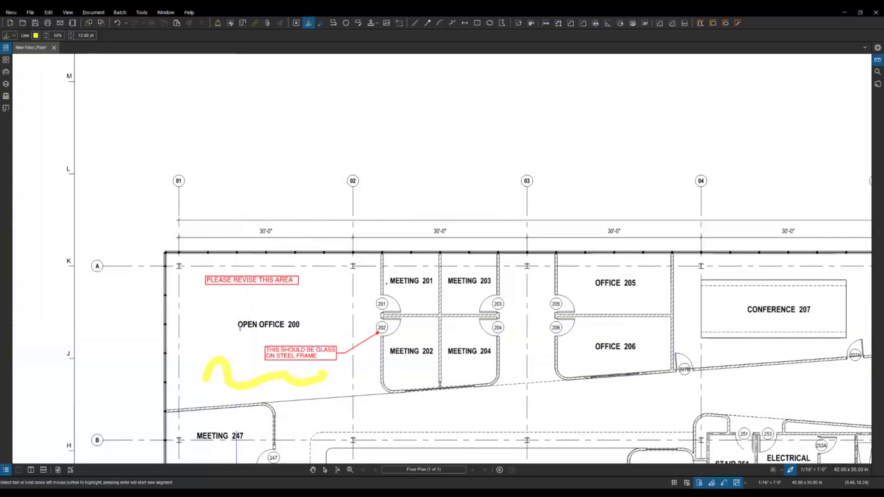
{"action": "left_click_drag", "start_coordinate": [240, 327], "coordinate": [299, 328]}
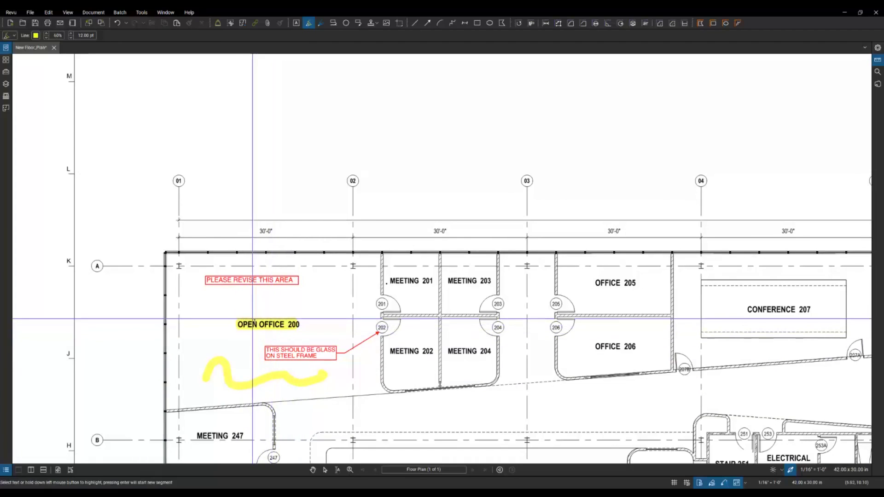
{"action": "scroll", "coordinate": [240, 311], "scroll_direction": "down", "scroll_amount": 5}
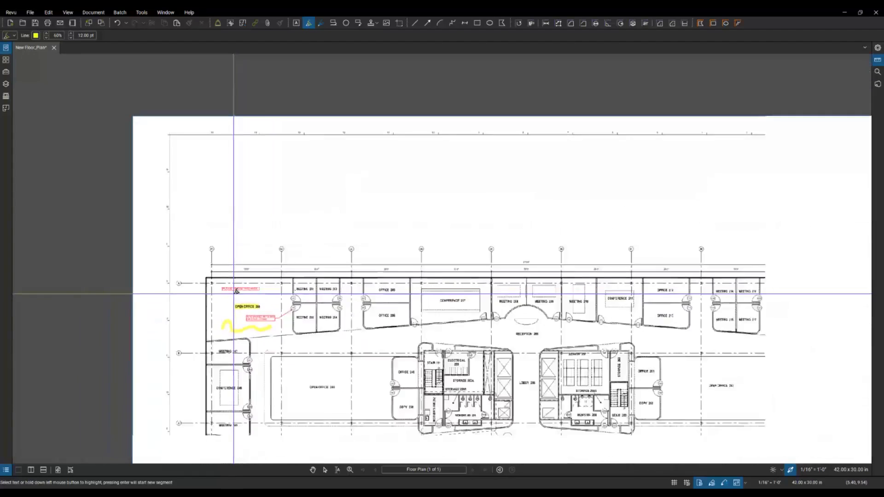
{"action": "scroll", "coordinate": [406, 415], "scroll_direction": "up", "scroll_amount": 5}
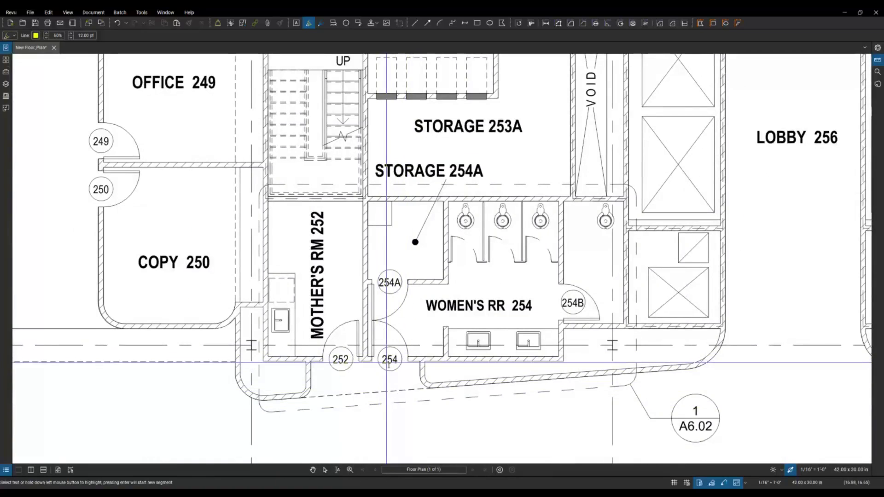
{"action": "scroll", "coordinate": [398, 363], "scroll_direction": "left", "scroll_amount": 5}
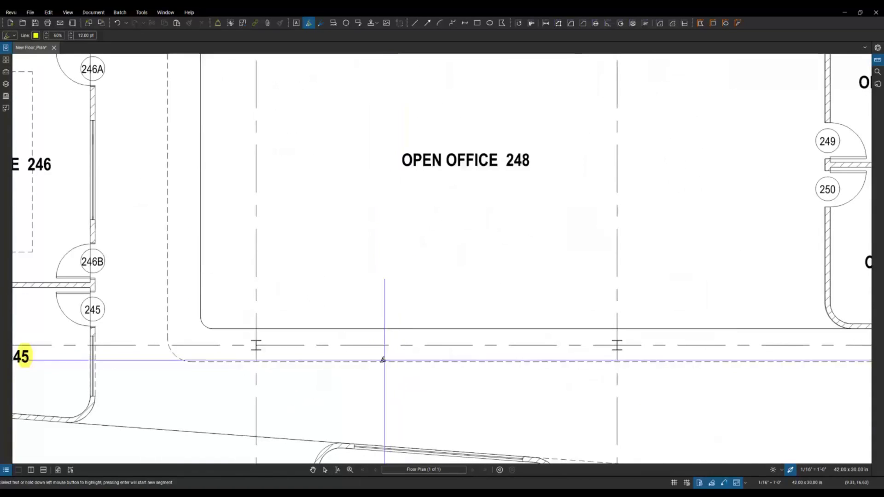
{"action": "scroll", "coordinate": [377, 363], "scroll_direction": "down", "scroll_amount": 6}
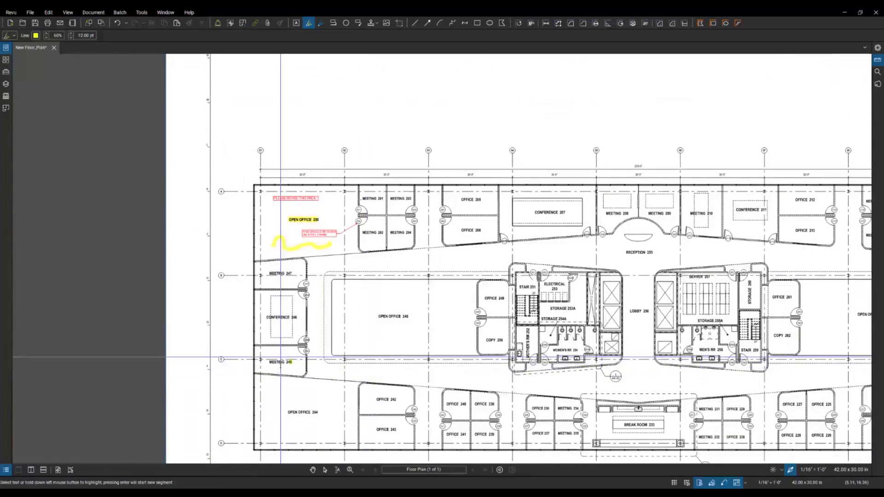
{"action": "scroll", "coordinate": [526, 383], "scroll_direction": "up", "scroll_amount": 8}
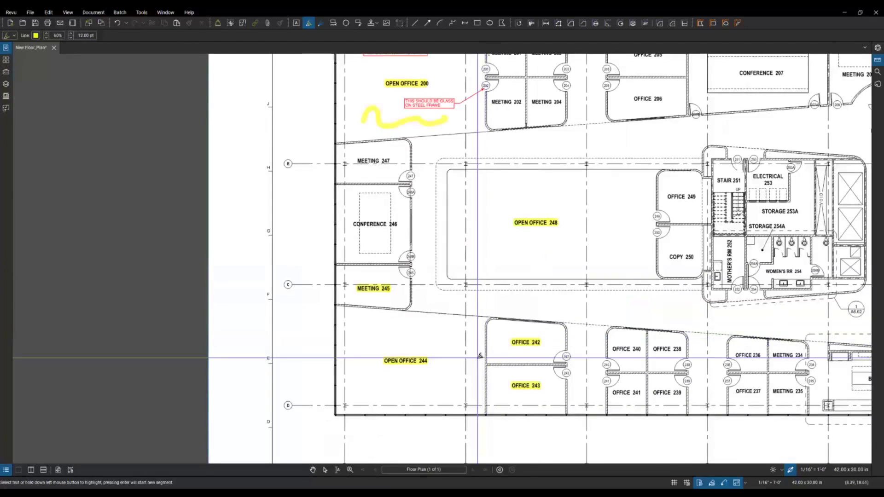
{"action": "scroll", "coordinate": [484, 338], "scroll_direction": "down", "scroll_amount": 5}
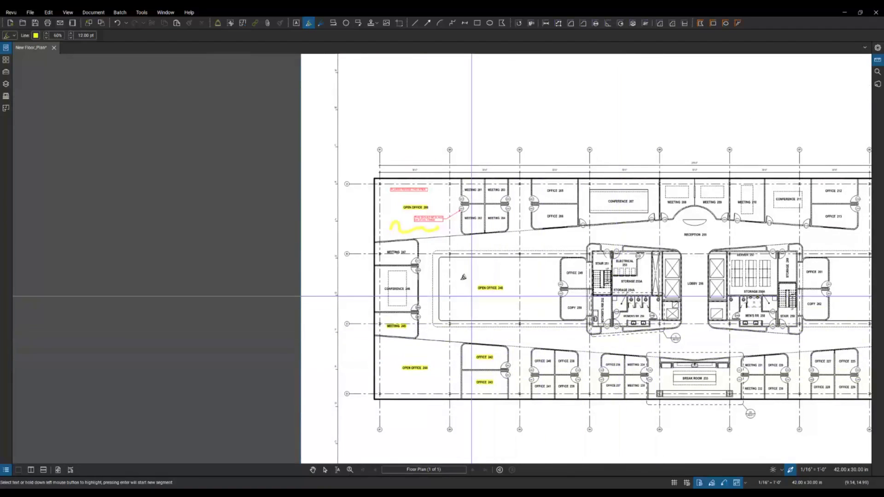
Step: Undo the yellow room-name highlights
{"action": "key", "text": "Escape"}
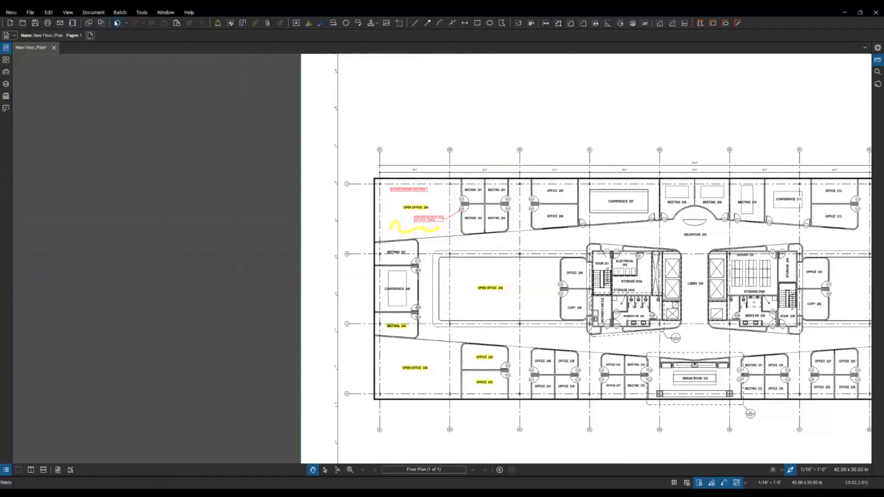
{"action": "left_click", "coordinate": [118, 23]}
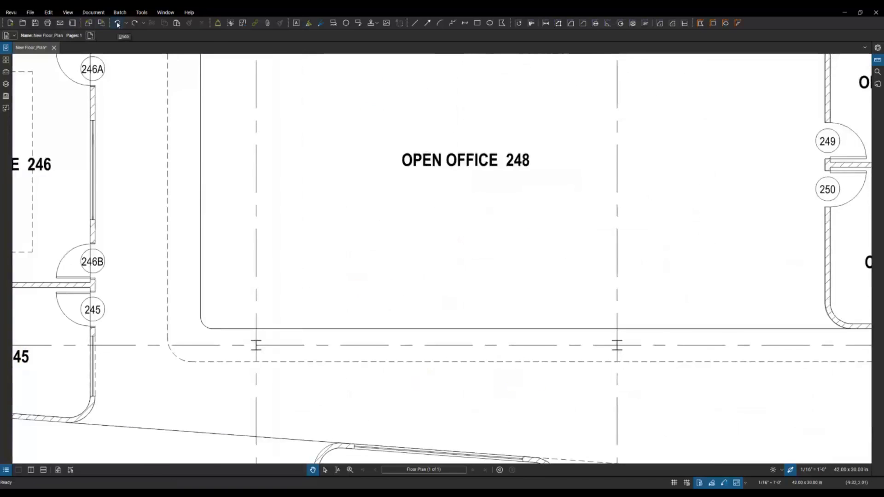
{"action": "scroll", "coordinate": [260, 282], "scroll_direction": "down", "scroll_amount": 5}
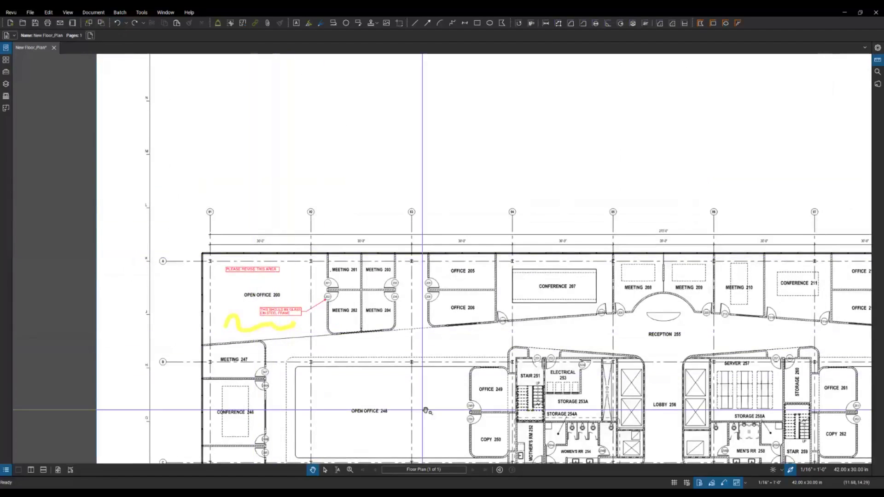
{"action": "scroll", "coordinate": [420, 410], "scroll_direction": "down", "scroll_amount": 3}
{"action": "scroll", "coordinate": [434, 369], "scroll_direction": "up", "scroll_amount": 8}
{"action": "scroll", "coordinate": [434, 370], "scroll_direction": "up", "scroll_amount": 3}
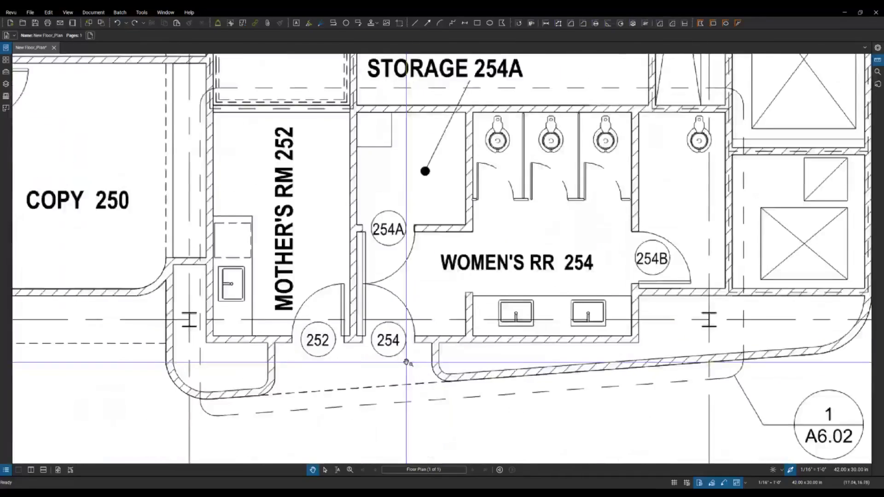
Step: Highlight the 254 door tag at Women's RR 254 in yellow and recentre the sheet
{"action": "left_click", "coordinate": [142, 12]}
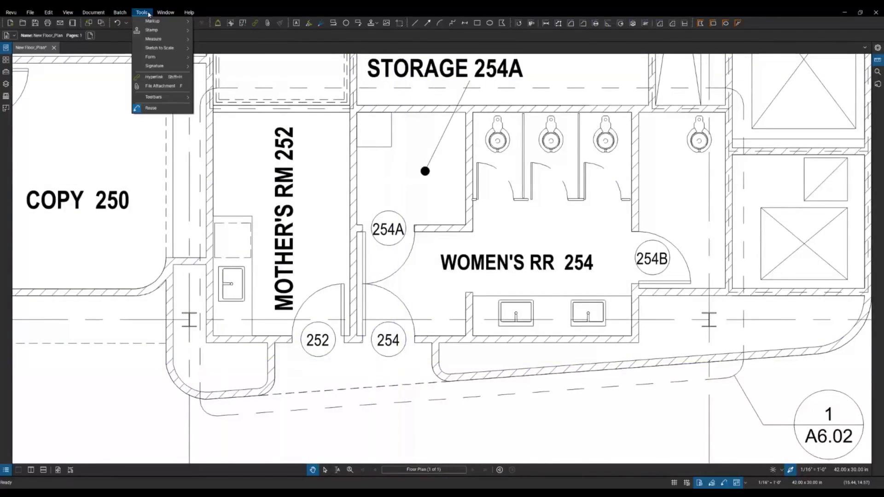
{"action": "mouse_move", "coordinate": [188, 23]}
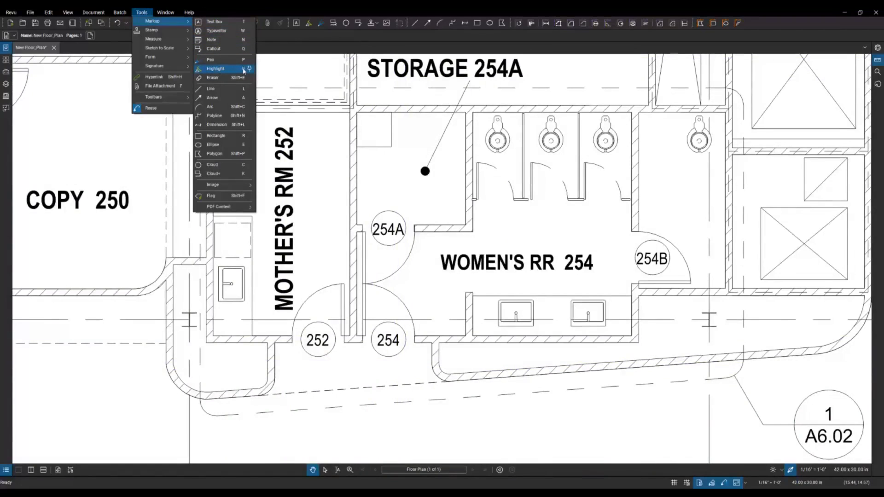
{"action": "left_click", "coordinate": [217, 69]}
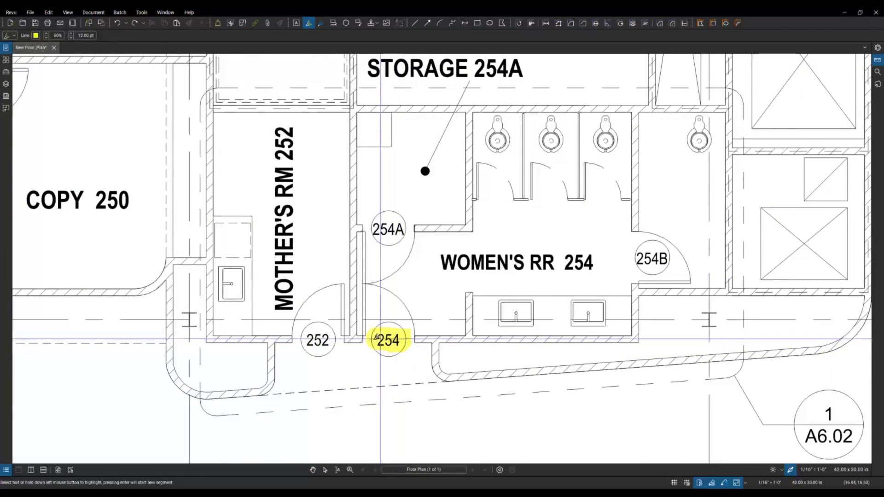
{"action": "left_click_drag", "start_coordinate": [360, 341], "coordinate": [409, 341]}
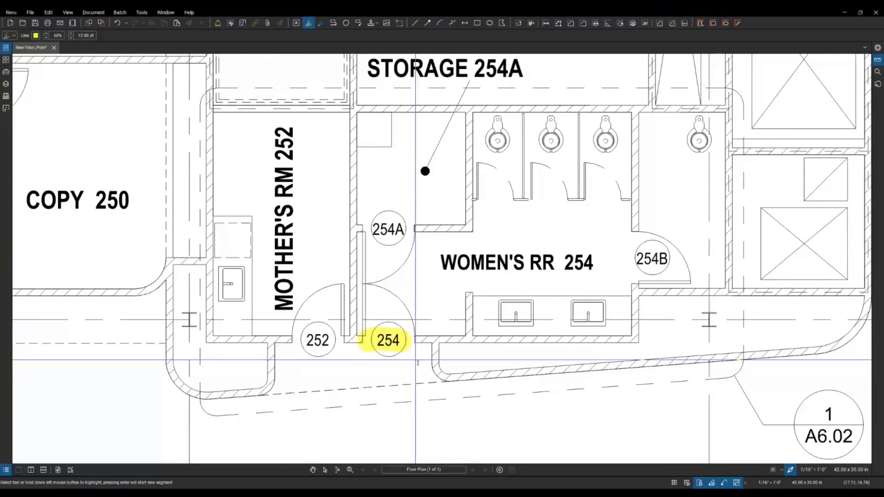
{"action": "key", "text": "Escape"}
{"action": "scroll", "coordinate": [390, 374], "scroll_direction": "down", "scroll_amount": 3}
{"action": "scroll", "coordinate": [390, 373], "scroll_direction": "down", "scroll_amount": 6}
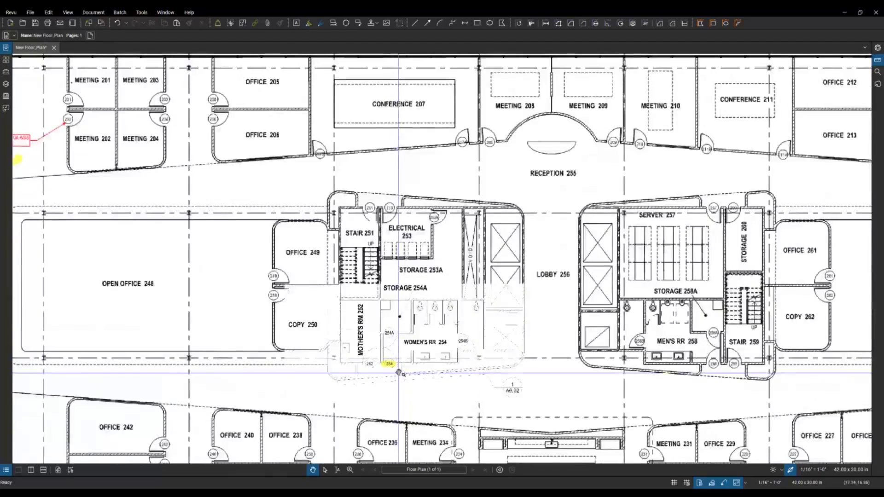
{"action": "left_click_drag", "start_coordinate": [331, 317], "coordinate": [382, 307]}
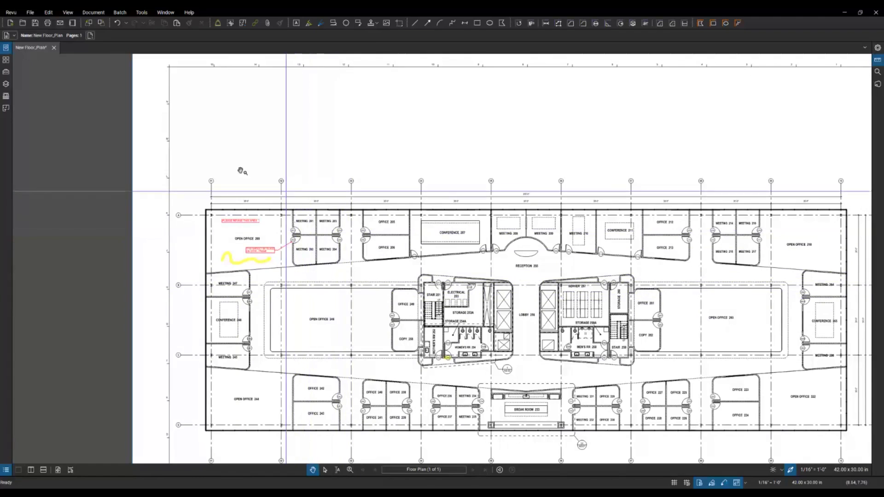
{"action": "left_click", "coordinate": [144, 14]}
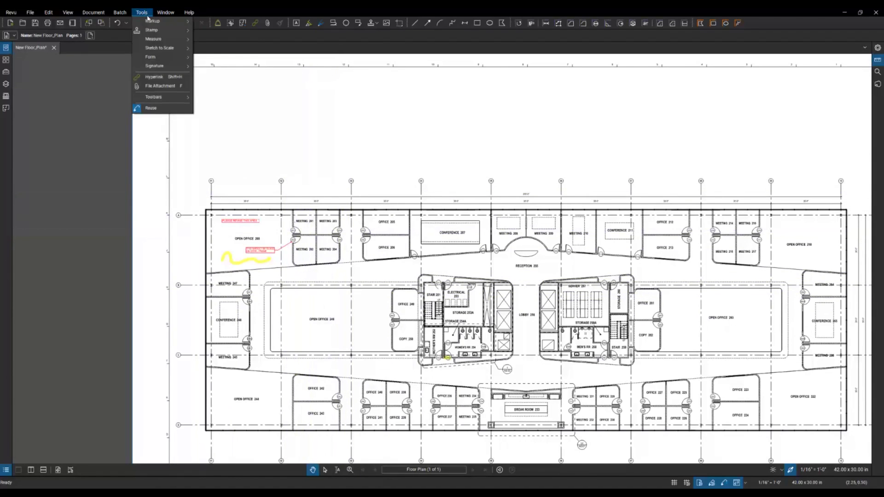
Step: Browse the Markup and Measure submenus to find the Dimension tool
{"action": "mouse_move", "coordinate": [149, 22]}
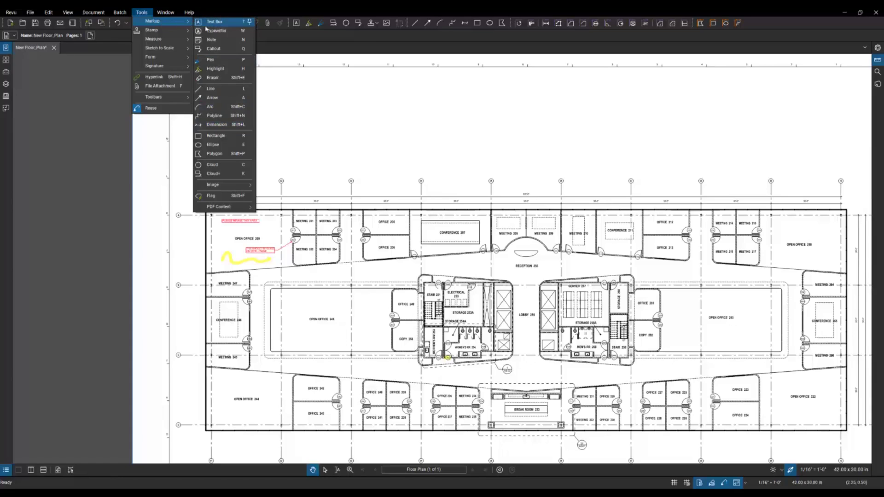
{"action": "mouse_move", "coordinate": [158, 42]}
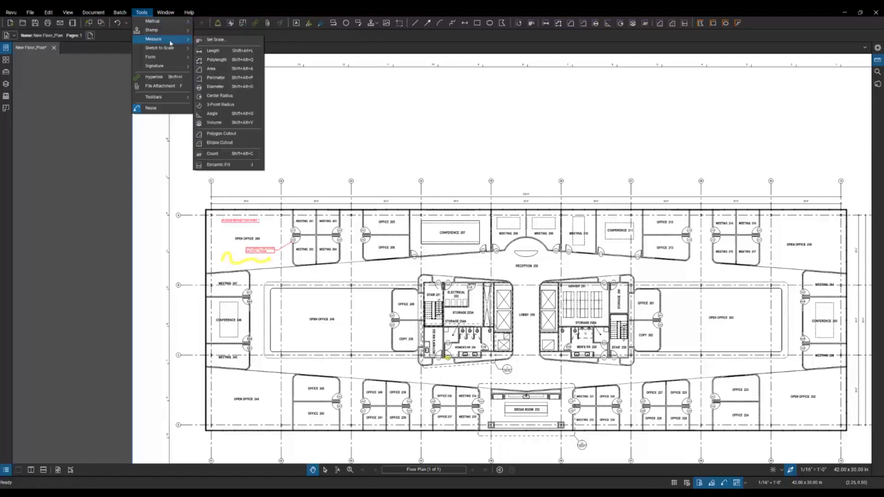
{"action": "mouse_move", "coordinate": [186, 24]}
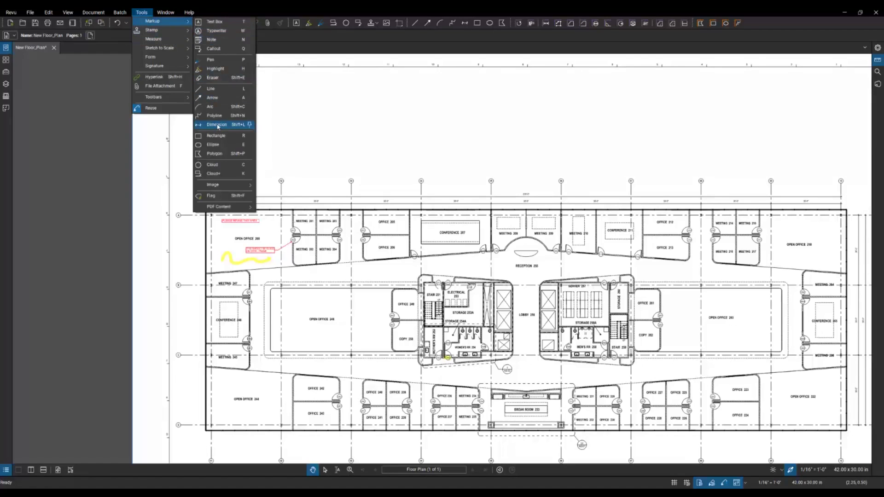
Step: Dimension from gridline 02 to 03 and label it 5'-0" OC VARIFY
{"action": "left_click", "coordinate": [218, 127]}
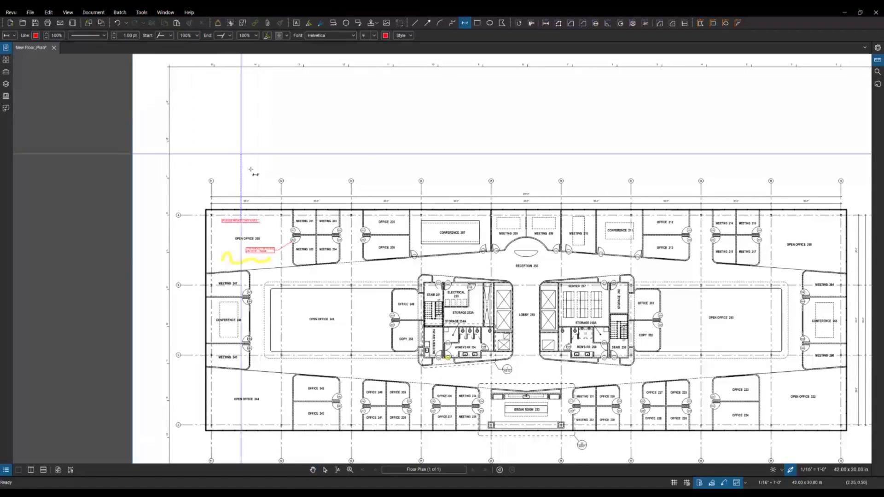
{"action": "scroll", "coordinate": [309, 194], "scroll_direction": "up", "scroll_amount": 8}
{"action": "scroll", "coordinate": [415, 241], "scroll_direction": "up", "scroll_amount": 1}
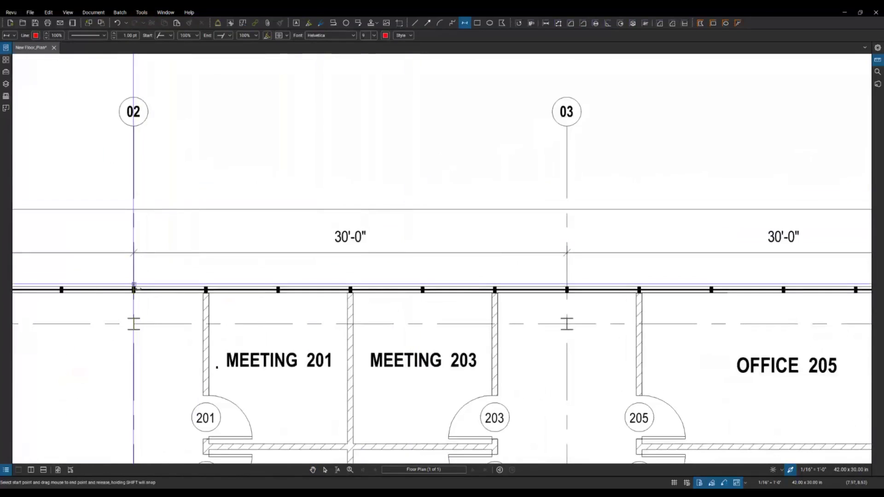
{"action": "left_click_drag", "start_coordinate": [134, 289], "coordinate": [568, 289]}
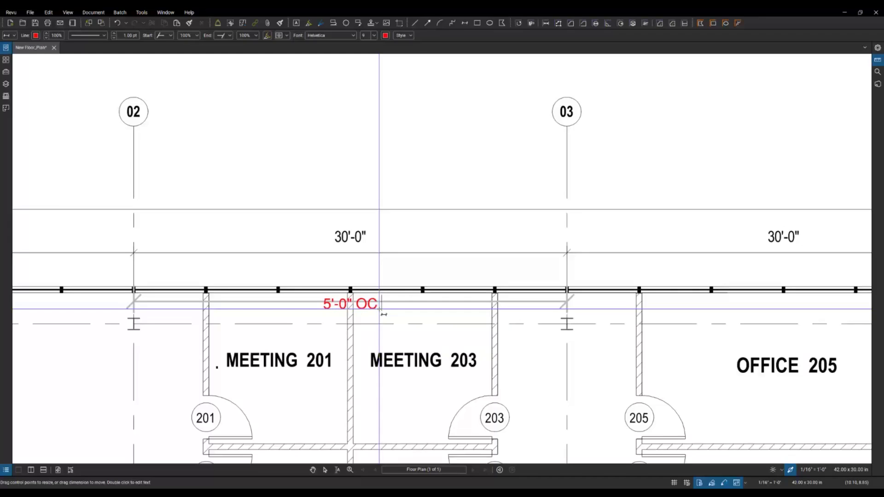
{"action": "type", "text": "V"}
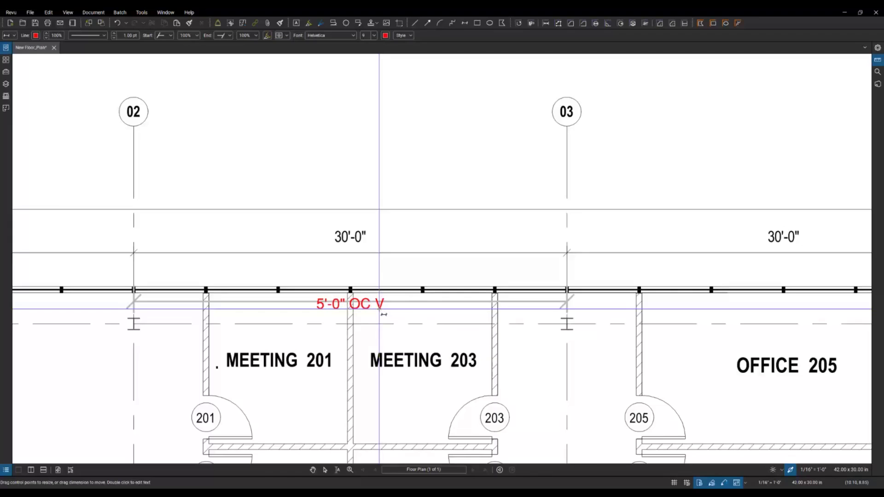
{"action": "type", "text": "ARIFY"}
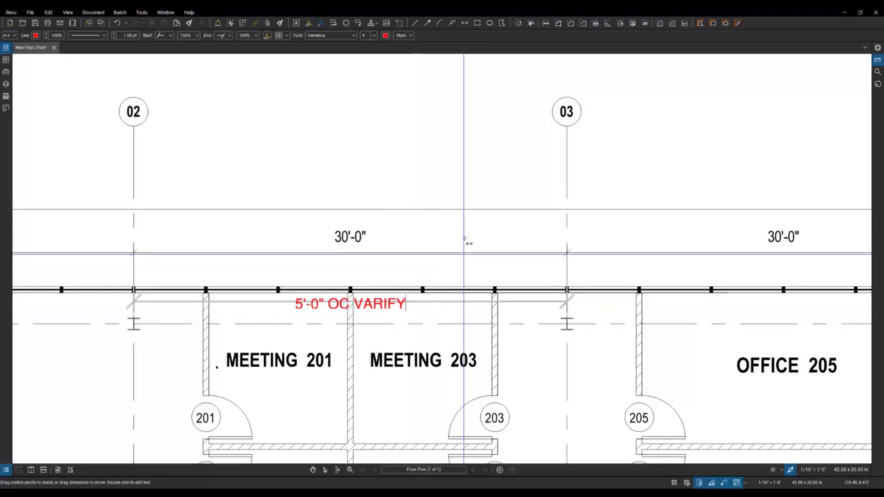
{"action": "key", "text": "shift+d"}
{"action": "left_click_drag", "start_coordinate": [480, 233], "coordinate": [427, 302]}
{"action": "key", "text": "Escape"}
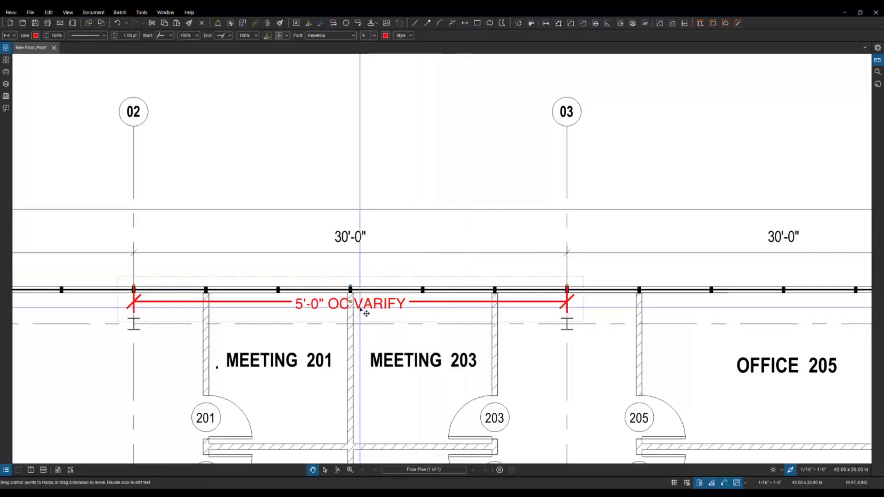
Step: Move the 5'-0" OC VARIFY dimension up just above the north wall line
{"action": "left_click", "coordinate": [351, 302]}
{"action": "left_click_drag", "start_coordinate": [350, 302], "coordinate": [350, 269]}
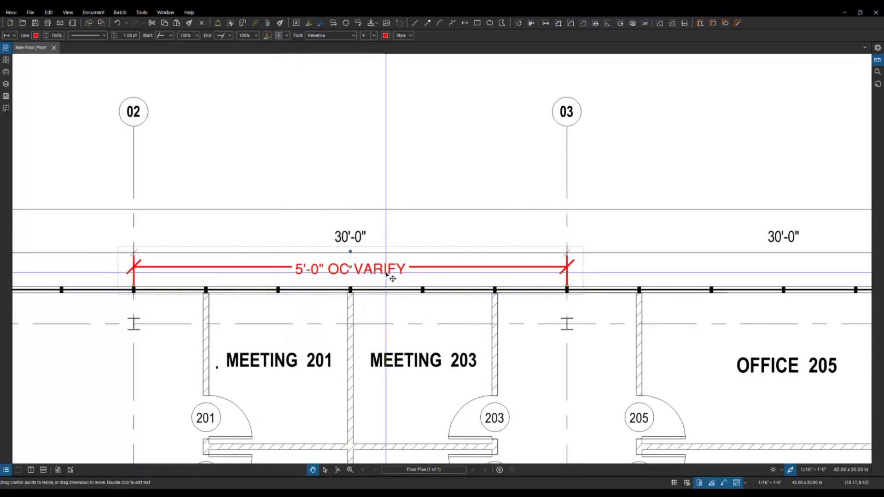
{"action": "key", "text": "Escape"}
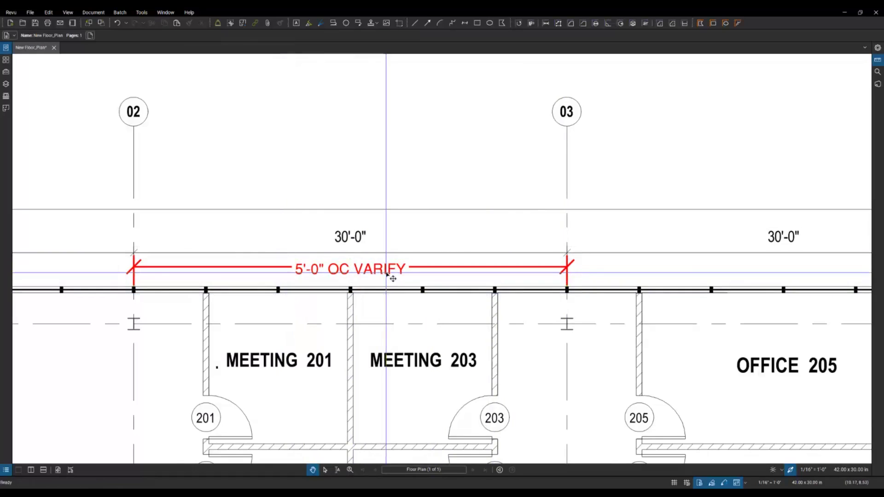
{"action": "scroll", "coordinate": [387, 274], "scroll_direction": "down", "scroll_amount": 6}
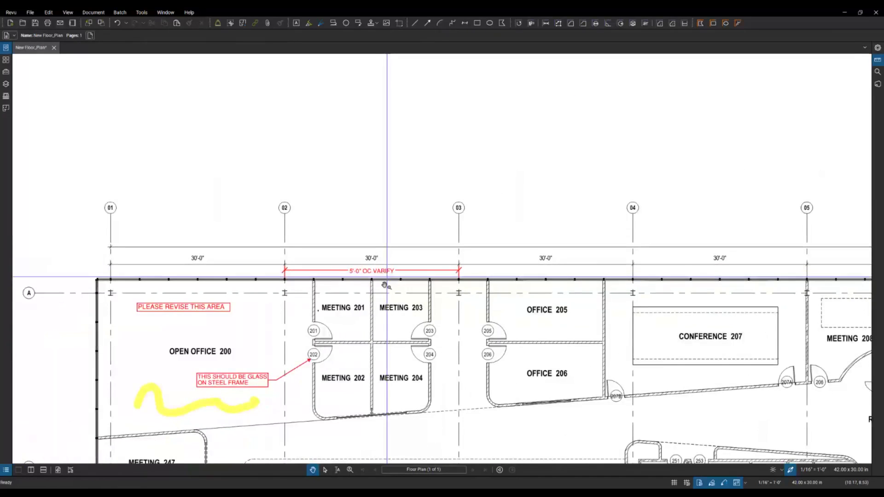
{"action": "scroll", "coordinate": [382, 300], "scroll_direction": "down", "scroll_amount": 1}
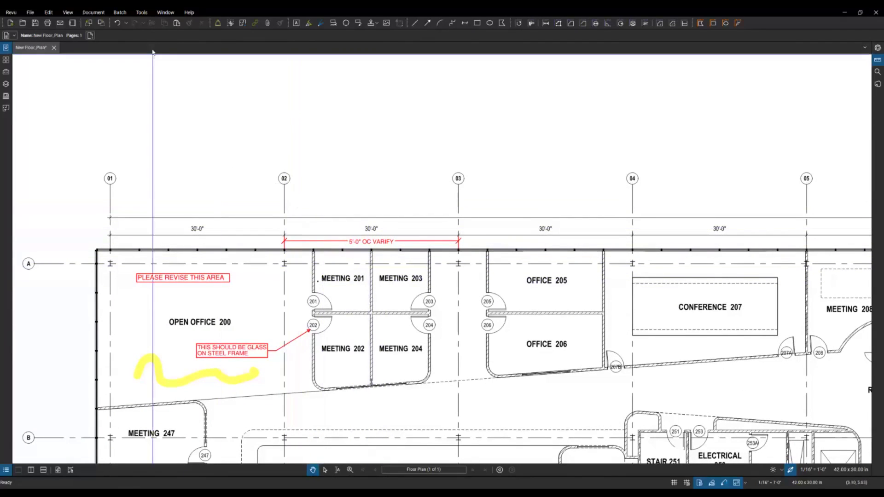
Step: Draw a Cloud+ around Offices 205 and 206 with a 'PLEASE UPDATE FLOOR SCHEDULE' callout
{"action": "left_click", "coordinate": [144, 13]}
{"action": "mouse_move", "coordinate": [175, 21]}
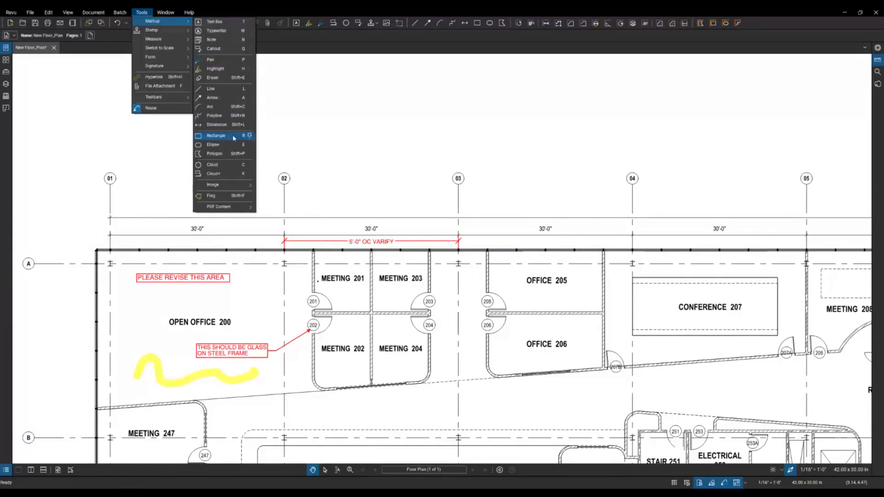
{"action": "left_click", "coordinate": [214, 174]}
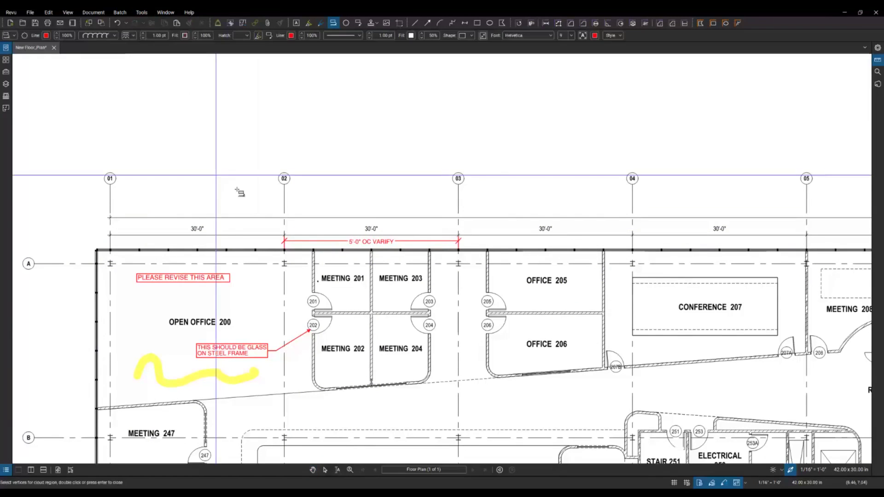
{"action": "scroll", "coordinate": [305, 264], "scroll_direction": "down", "scroll_amount": 3}
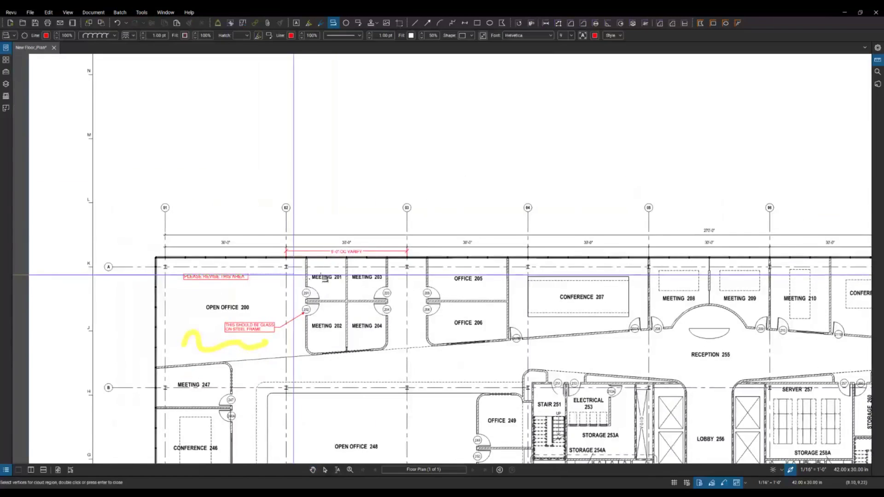
{"action": "scroll", "coordinate": [573, 267], "scroll_direction": "up", "scroll_amount": 3}
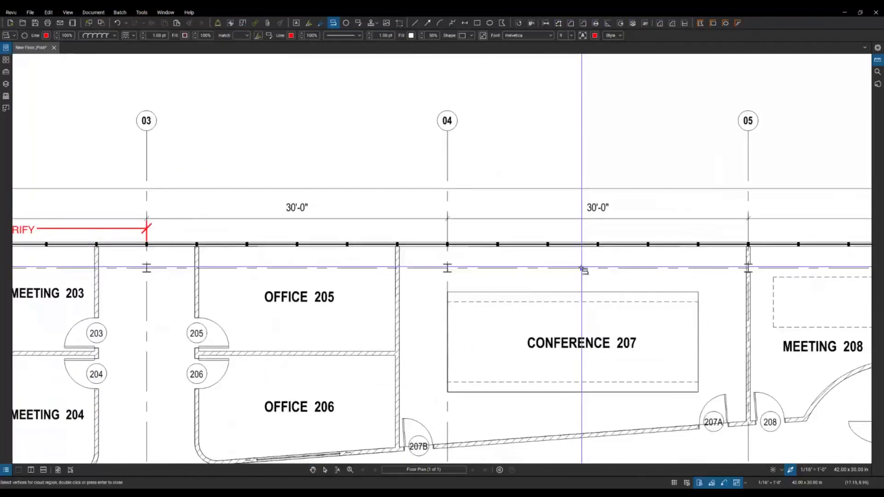
{"action": "scroll", "coordinate": [575, 268], "scroll_direction": "down", "scroll_amount": 2}
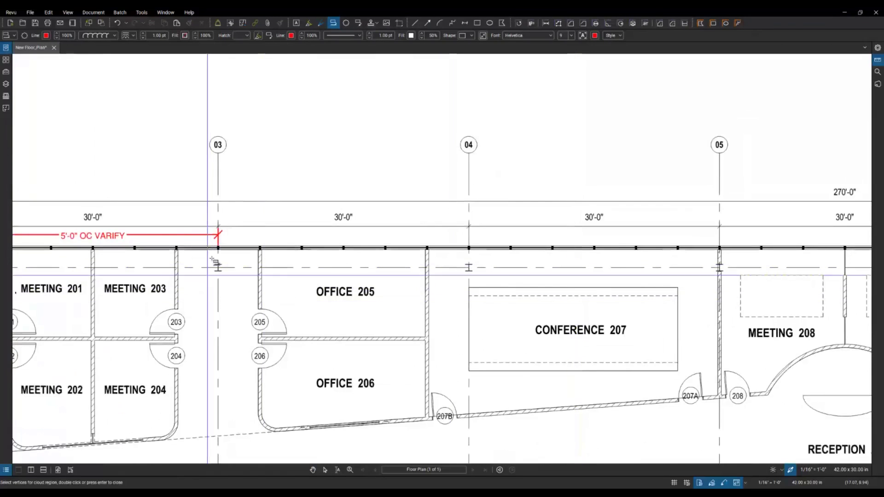
{"action": "left_click", "coordinate": [242, 241]}
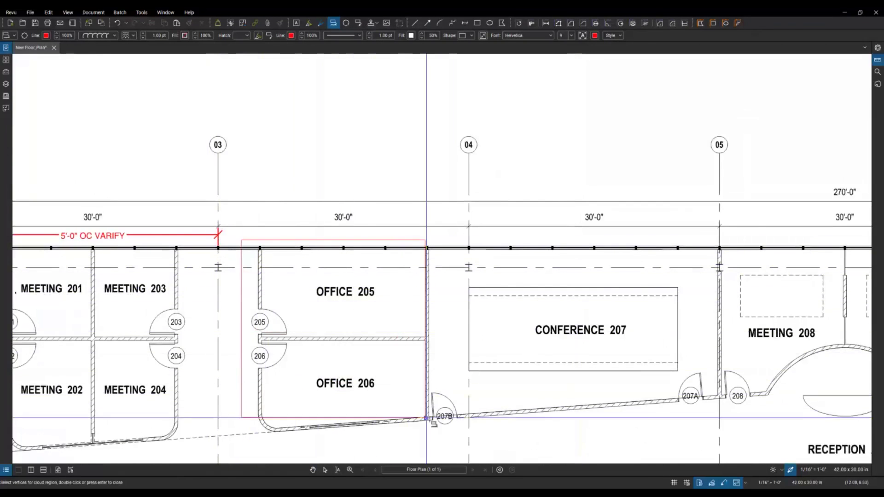
{"action": "left_click", "coordinate": [440, 437]}
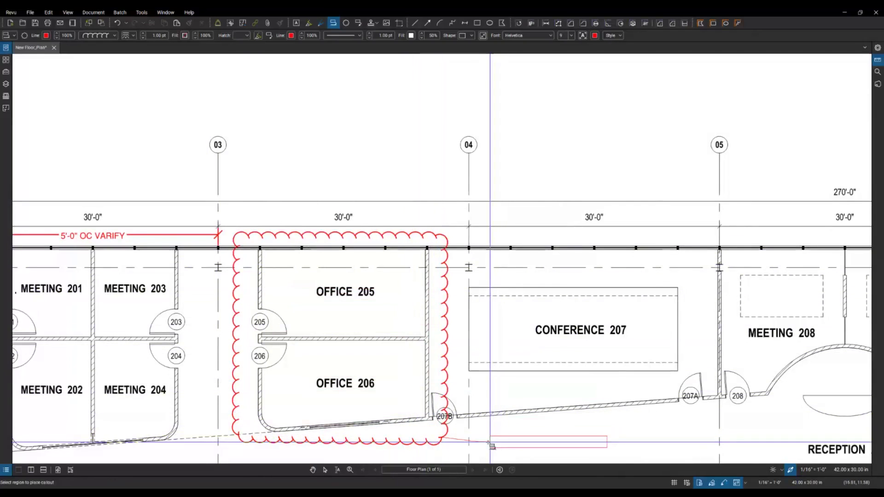
{"action": "scroll", "coordinate": [465, 386], "scroll_direction": "down", "scroll_amount": 2}
{"action": "scroll", "coordinate": [468, 382], "scroll_direction": "up", "scroll_amount": 2}
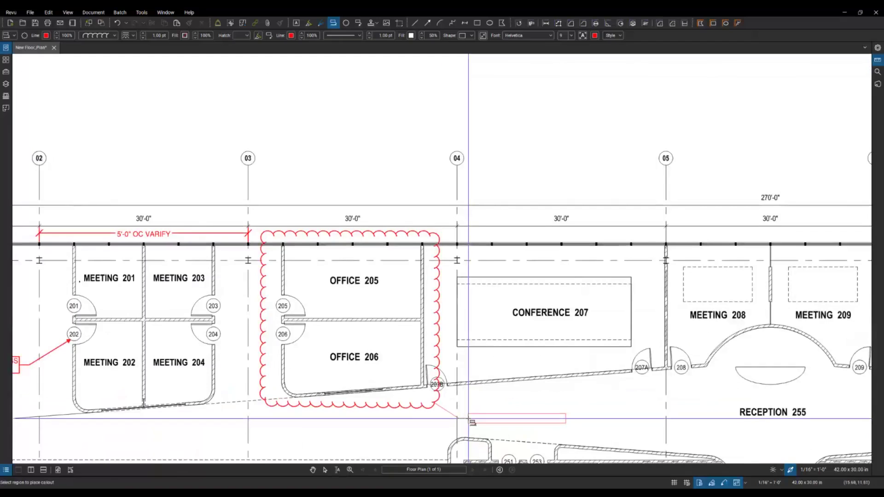
{"action": "left_click", "coordinate": [468, 418]}
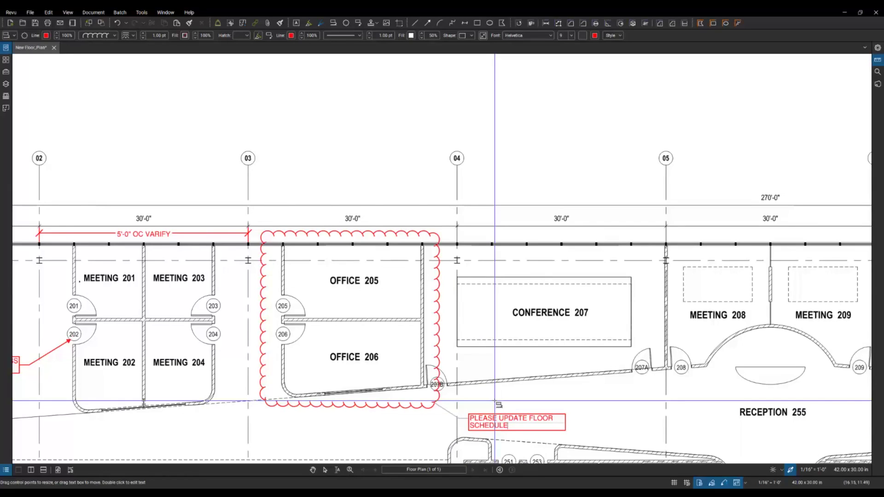
{"action": "left_click", "coordinate": [412, 427]}
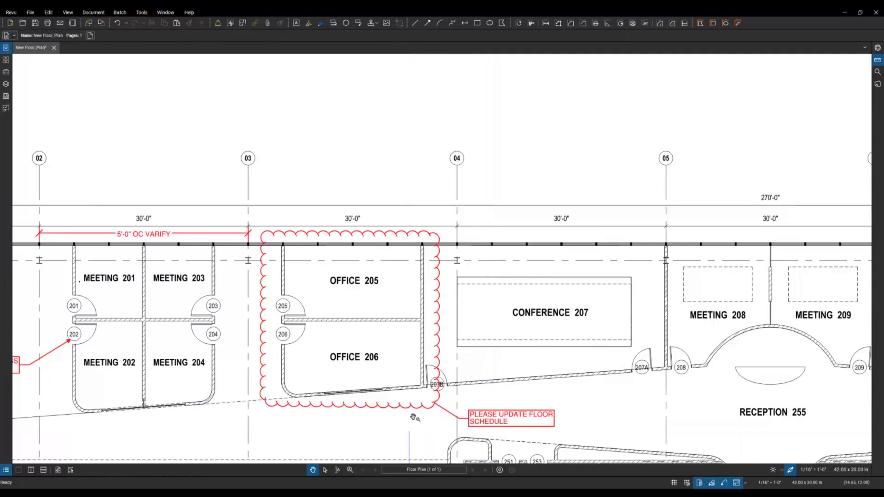
Step: Drag the floor-schedule callout note down and to the left of the cloud
{"action": "left_click", "coordinate": [435, 411]}
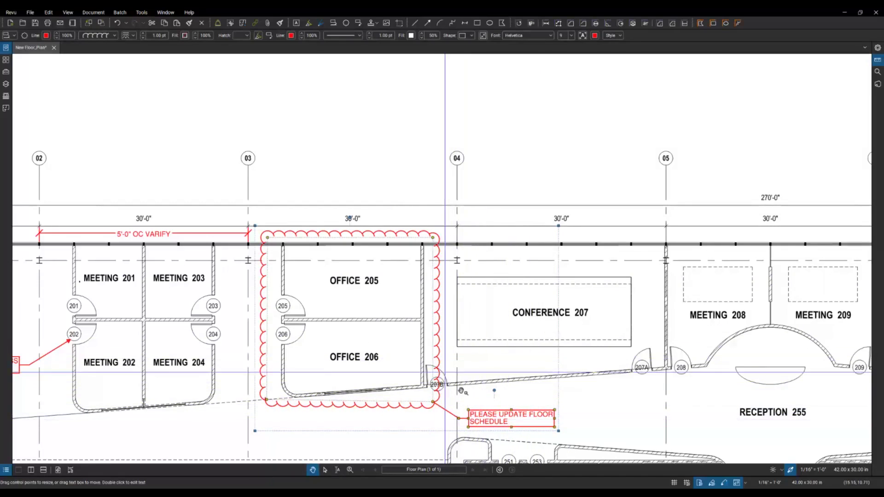
{"action": "left_click_drag", "start_coordinate": [487, 422], "coordinate": [306, 448]}
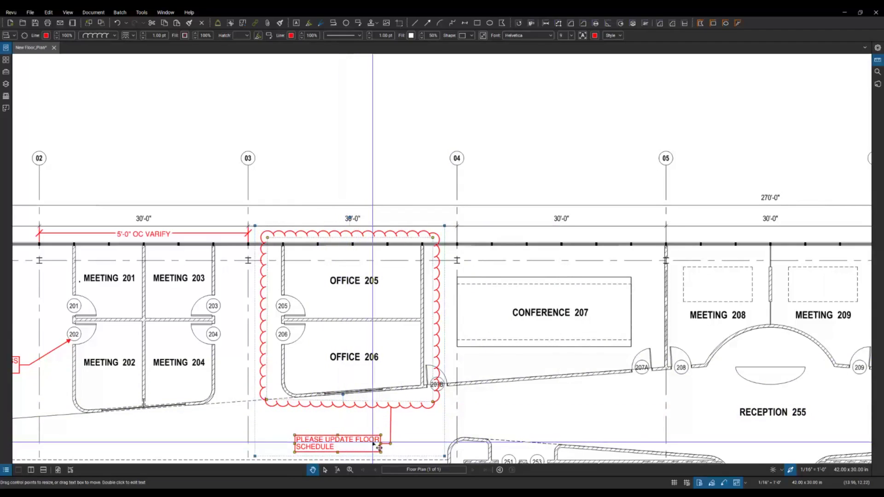
{"action": "left_click_drag", "start_coordinate": [362, 443], "coordinate": [222, 436]}
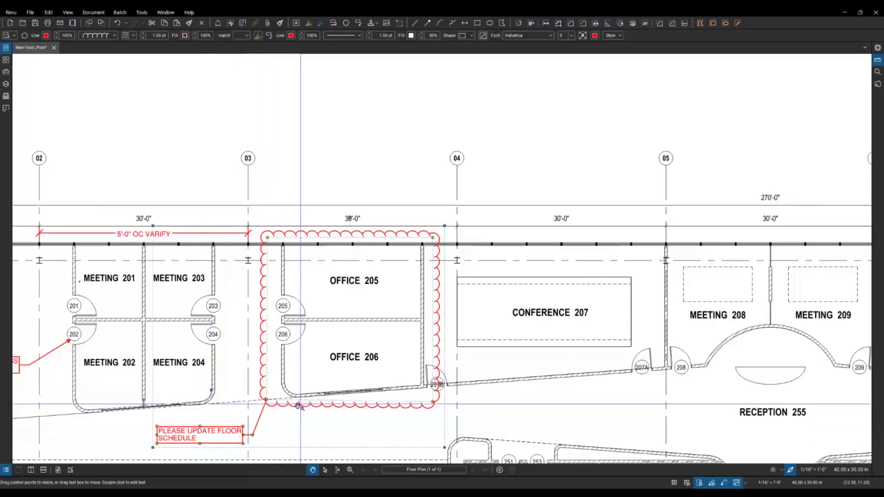
{"action": "left_click", "coordinate": [316, 418]}
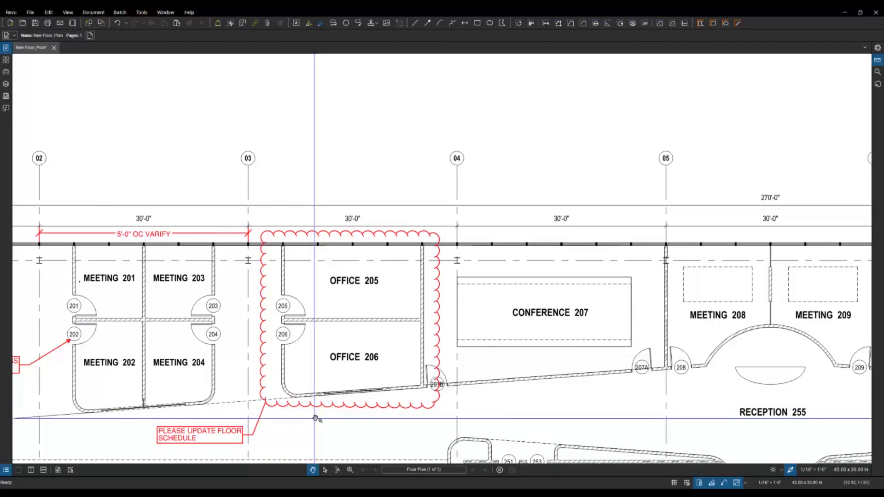
{"action": "scroll", "coordinate": [315, 418], "scroll_direction": "down", "scroll_amount": 4}
{"action": "scroll", "coordinate": [330, 286], "scroll_direction": "up", "scroll_amount": 2}
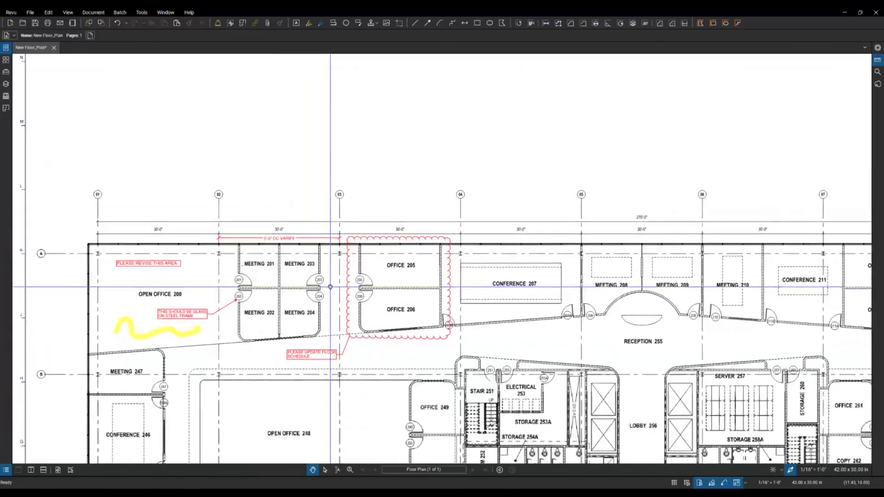
{"action": "left_click", "coordinate": [142, 12]}
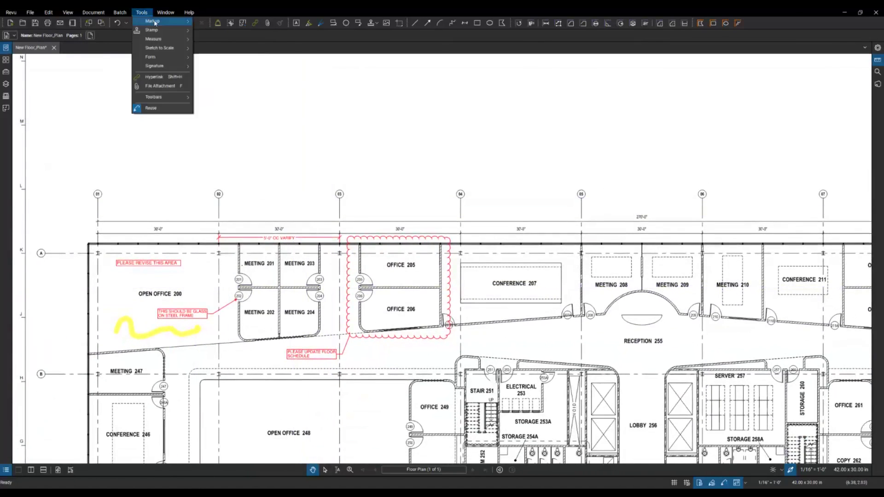
{"action": "mouse_move", "coordinate": [155, 22]}
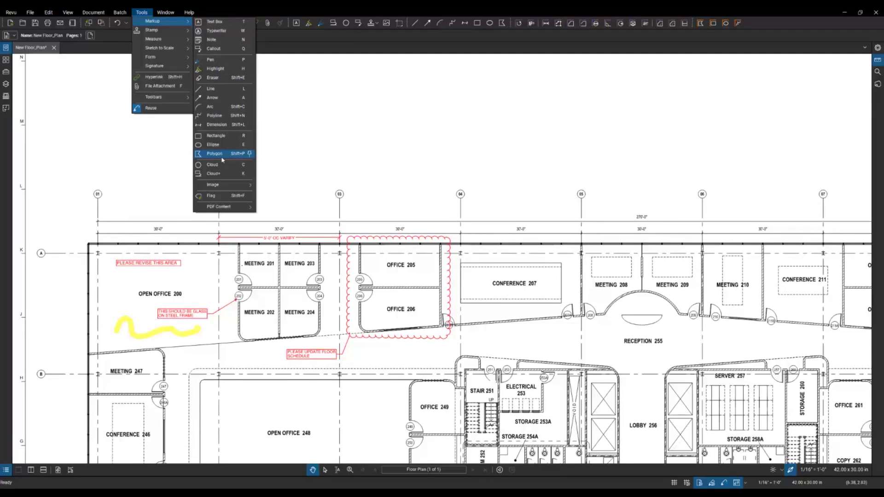
{"action": "left_click", "coordinate": [280, 128]}
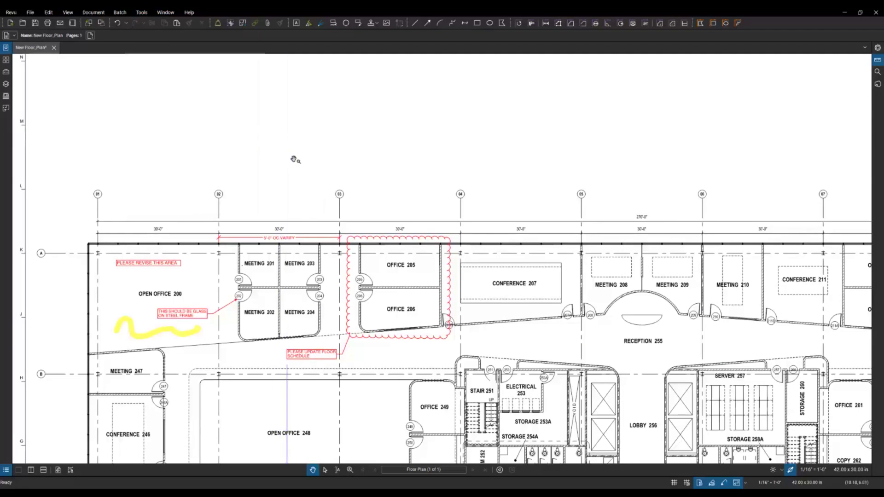
{"action": "left_click_drag", "start_coordinate": [302, 179], "coordinate": [301, 106]}
{"action": "scroll", "coordinate": [274, 231], "scroll_direction": "up", "scroll_amount": 3}
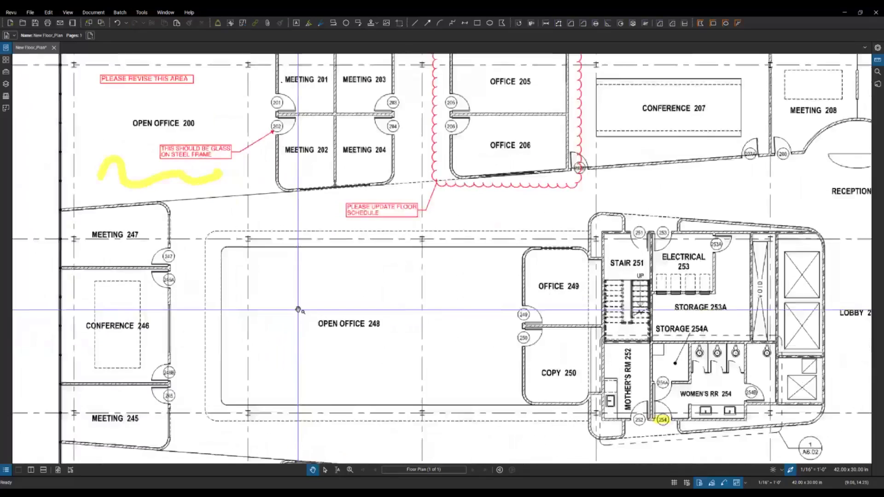
Step: Draw a 3 m wide by 1 m high to-scale rectangle sketch inside Open Office 248
{"action": "left_click", "coordinate": [141, 12]}
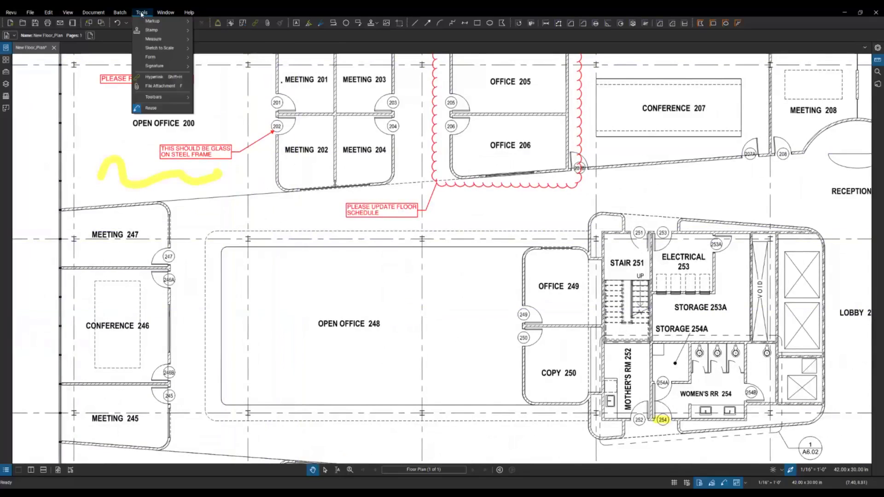
{"action": "mouse_move", "coordinate": [163, 52]}
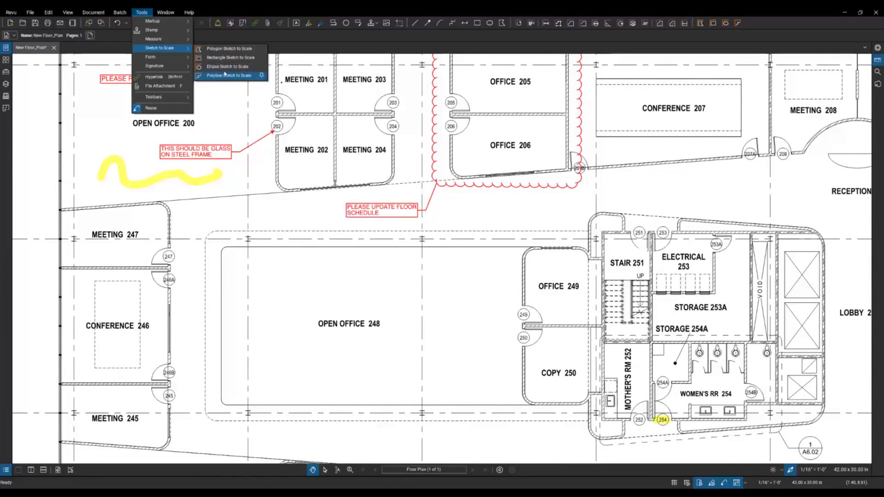
{"action": "left_click", "coordinate": [222, 61]}
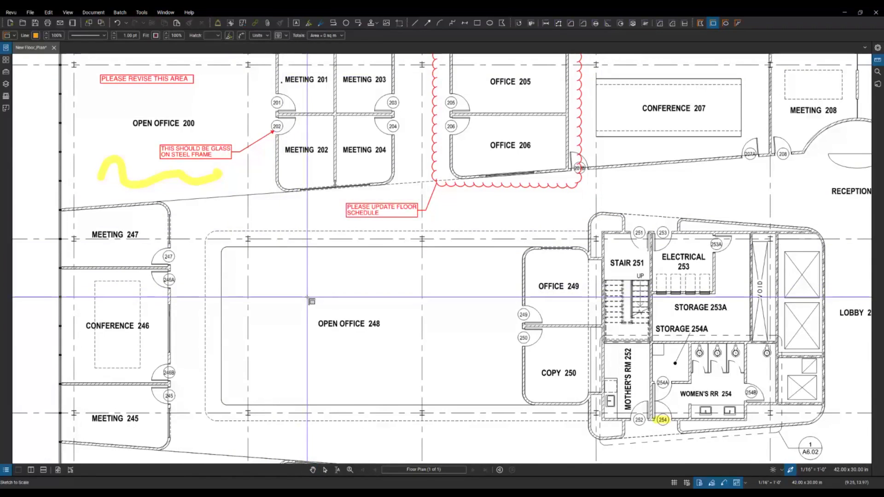
{"action": "left_click", "coordinate": [302, 299]}
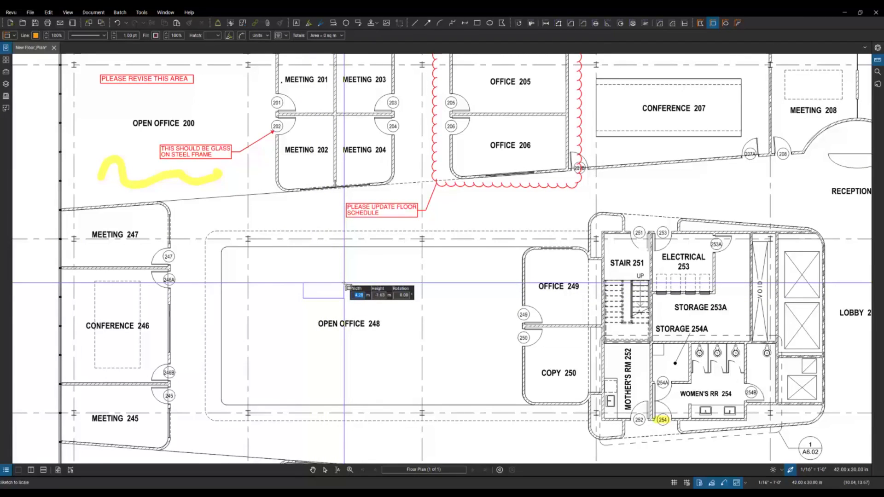
{"action": "type", "text": "10"}
{"action": "key", "text": "Tab"}
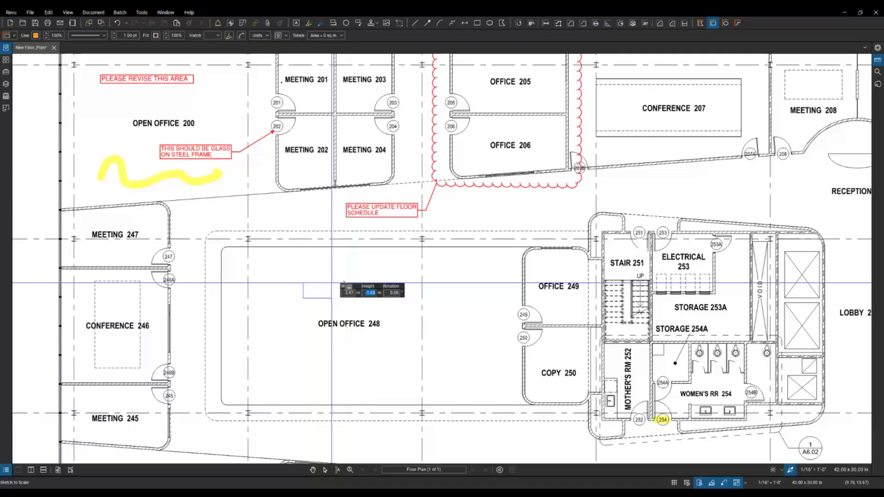
{"action": "key", "text": "Tab"}
{"action": "key", "text": "Tab"}
{"action": "type", "text": "3"}
{"action": "key", "text": "Tab"}
{"action": "type", "text": "1"}
{"action": "key", "text": "Tab"}
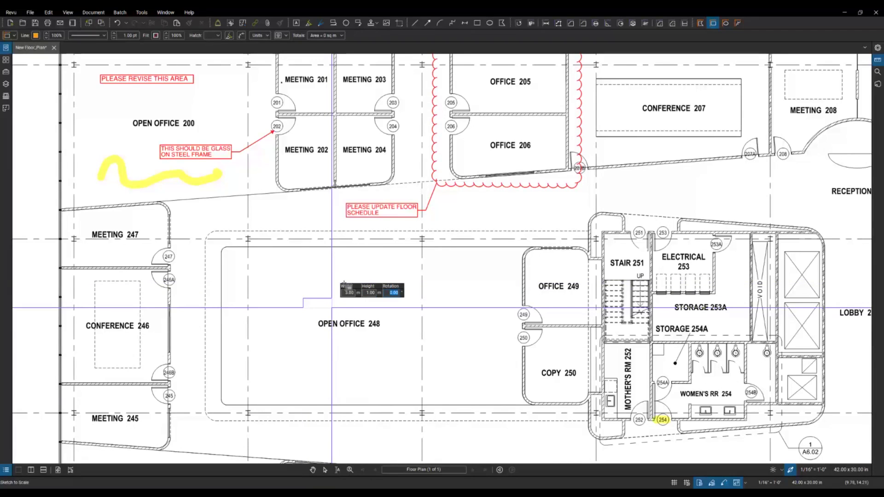
{"action": "key", "text": "Return"}
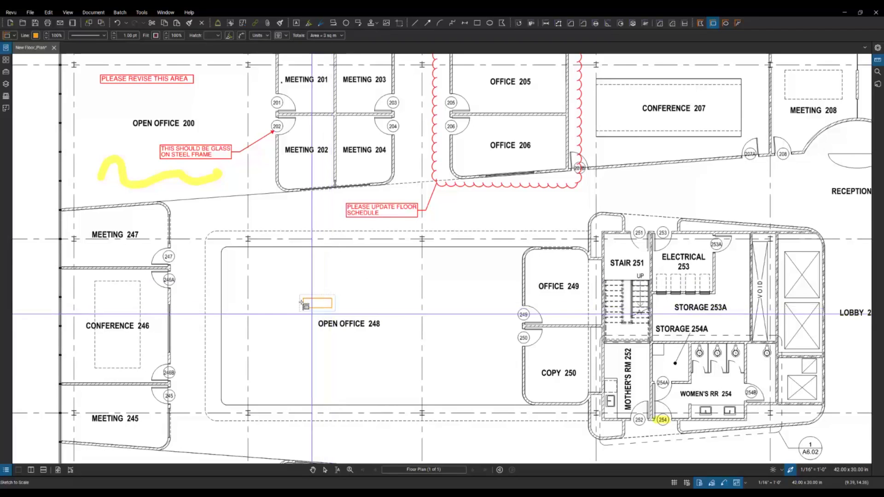
Step: Select the new 3 by 1 m rectangle to check it, then deselect it
{"action": "key", "text": "Escape"}
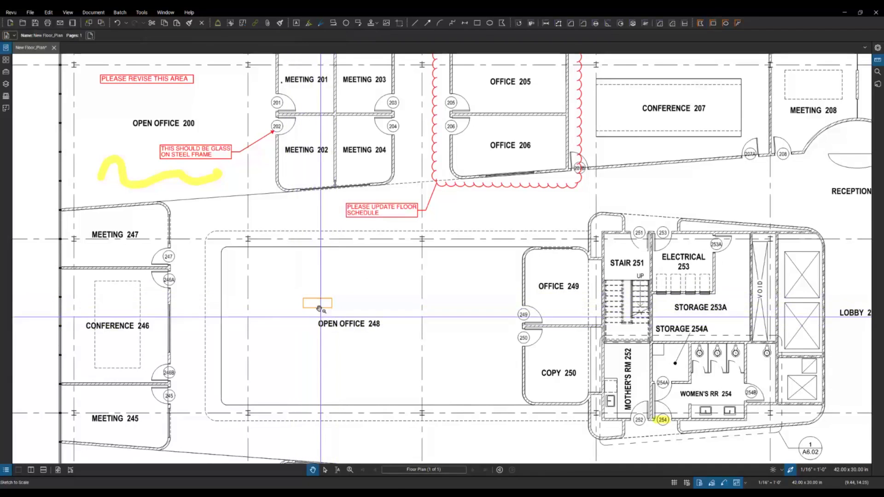
{"action": "left_click", "coordinate": [318, 308]}
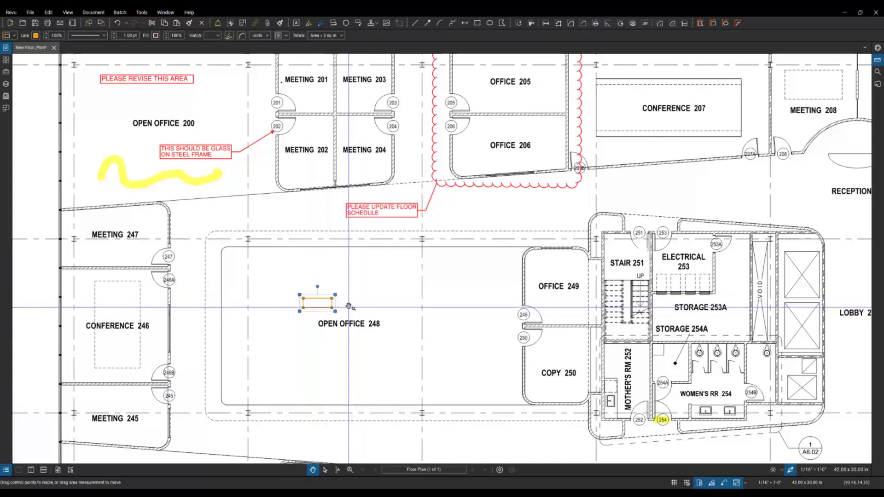
{"action": "left_click", "coordinate": [350, 286]}
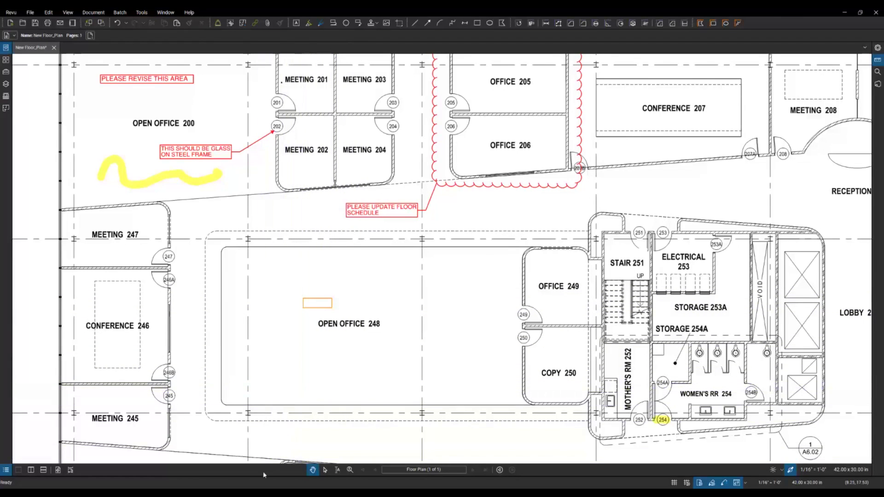
{"action": "scroll", "coordinate": [262, 389], "scroll_direction": "down", "scroll_amount": 3}
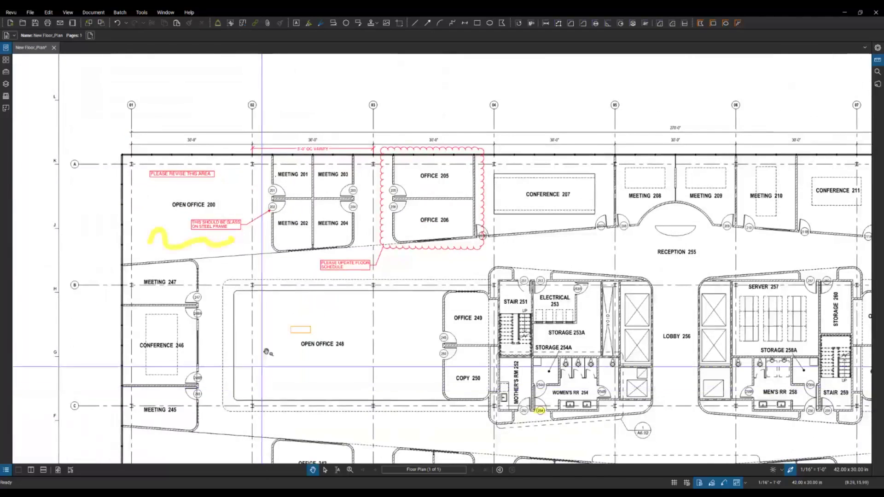
Step: Open the Markups List and jump to the two highlights and the 5'-0" OC VARIFY dimension
{"action": "left_click_drag", "start_coordinate": [272, 313], "coordinate": [262, 302]}
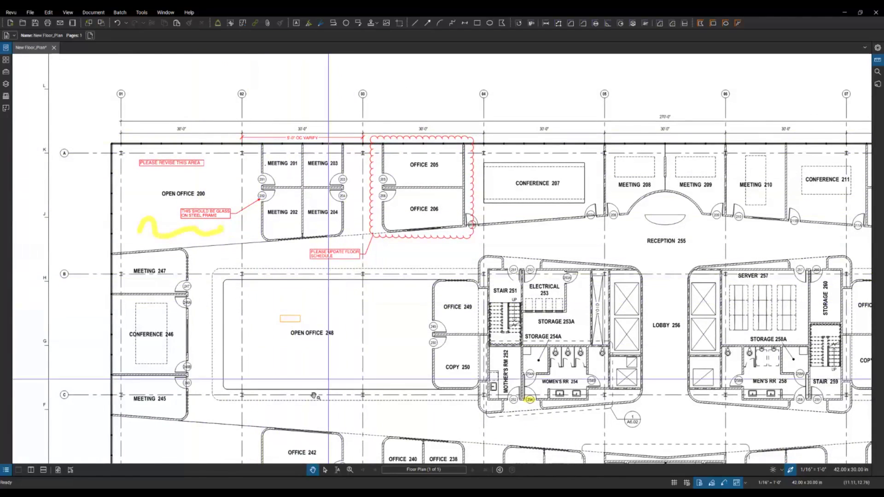
{"action": "left_click_drag", "start_coordinate": [253, 476], "coordinate": [242, 358]}
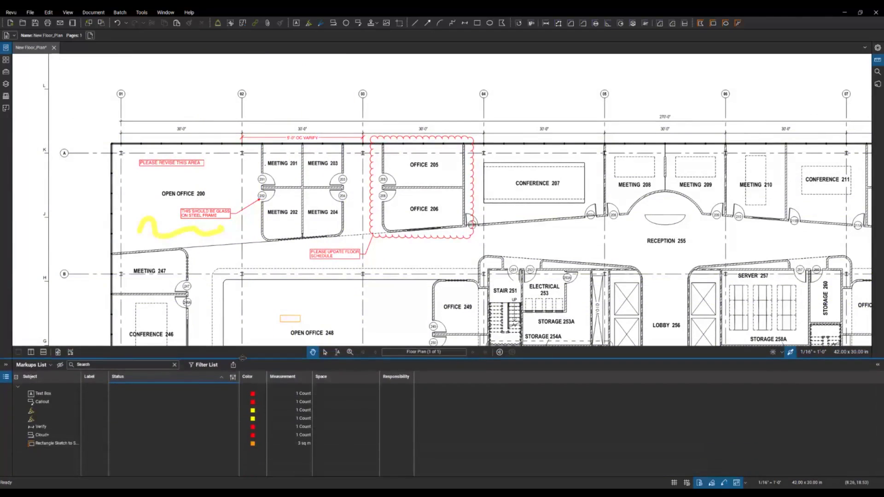
{"action": "left_click", "coordinate": [48, 395]}
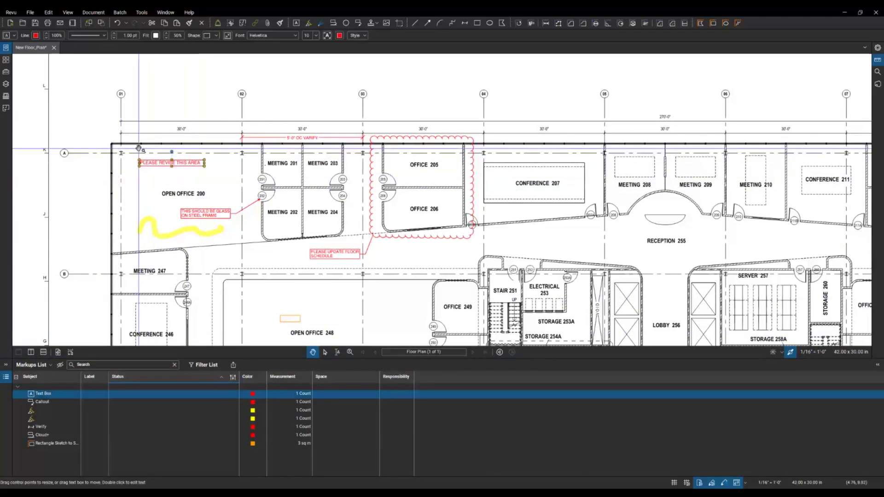
{"action": "scroll", "coordinate": [137, 156], "scroll_direction": "up", "scroll_amount": 1}
{"action": "scroll", "coordinate": [137, 156], "scroll_direction": "up", "scroll_amount": 5}
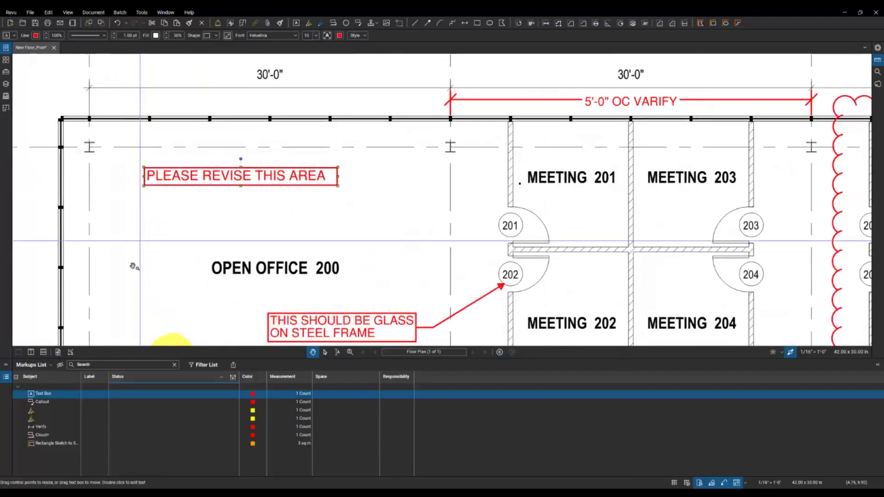
{"action": "left_click", "coordinate": [42, 411]}
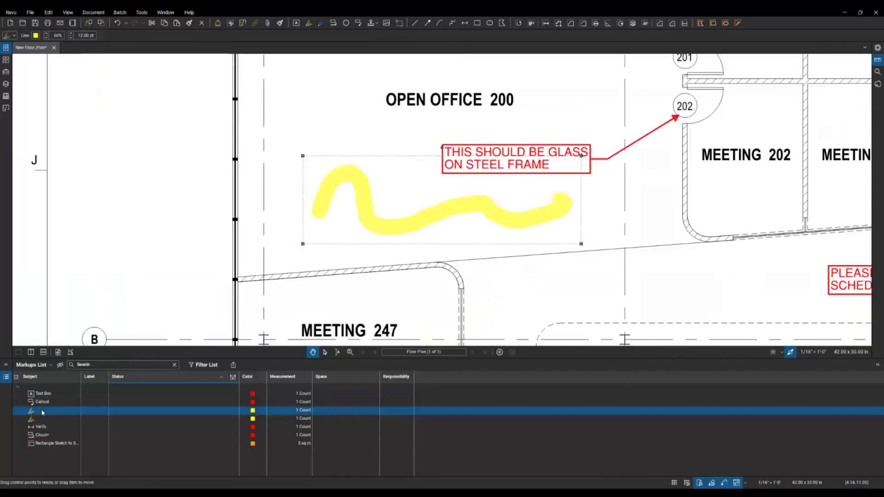
{"action": "left_click", "coordinate": [44, 419]}
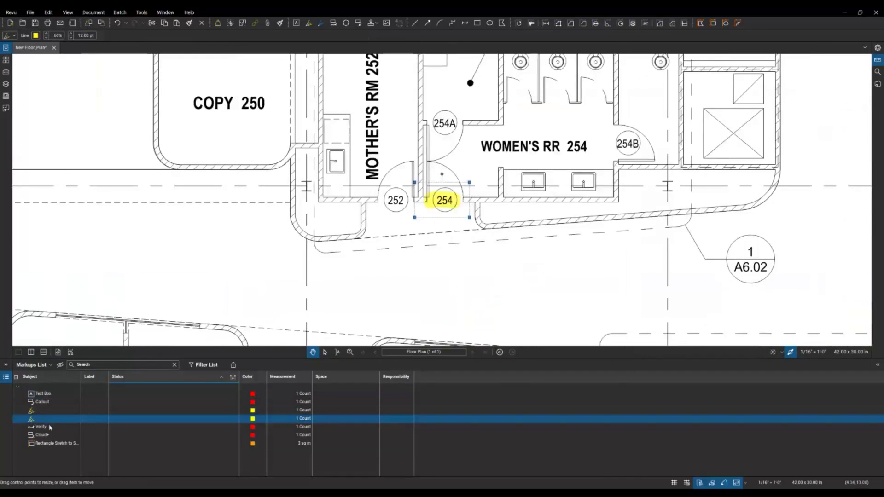
{"action": "left_click", "coordinate": [50, 428]}
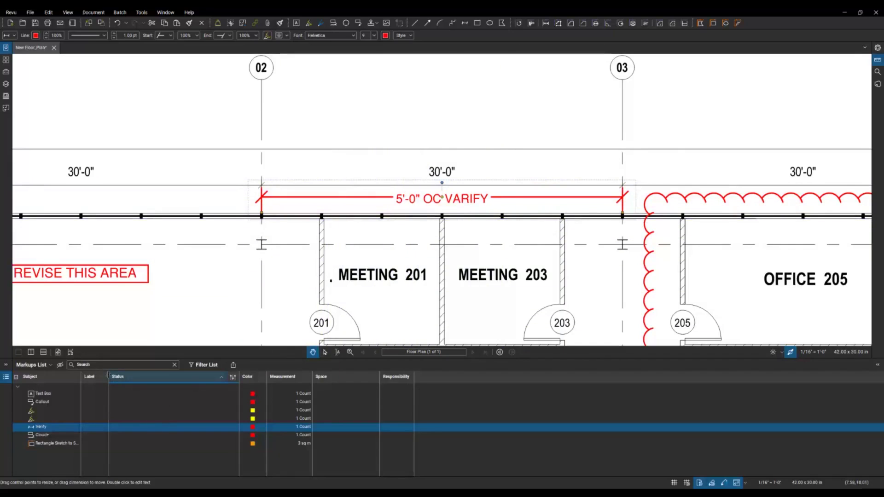
Step: Set the status of the Verify dimension and the Open Office 248 rectangle sketch to Completed
{"action": "left_click", "coordinate": [154, 429]}
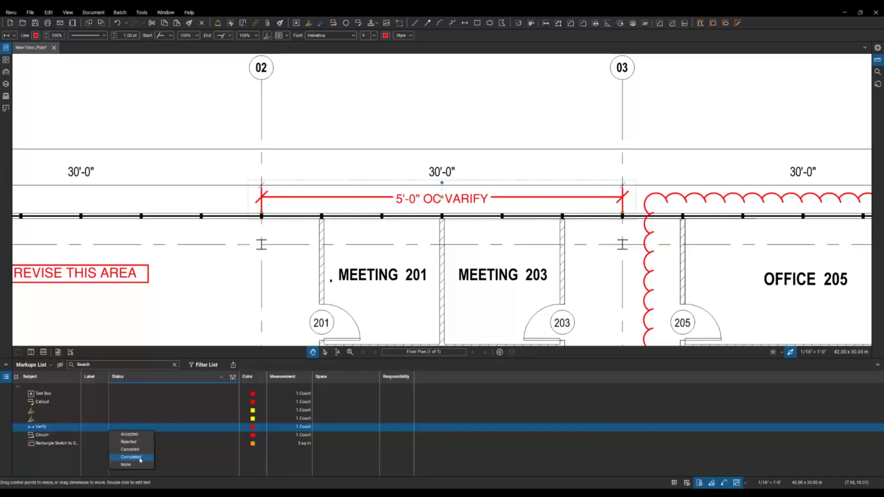
{"action": "left_click", "coordinate": [140, 458]}
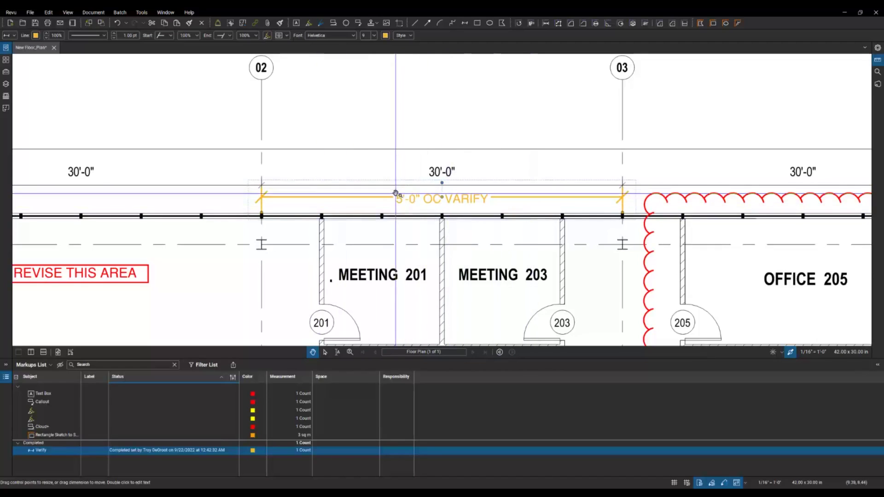
{"action": "left_click", "coordinate": [64, 436]}
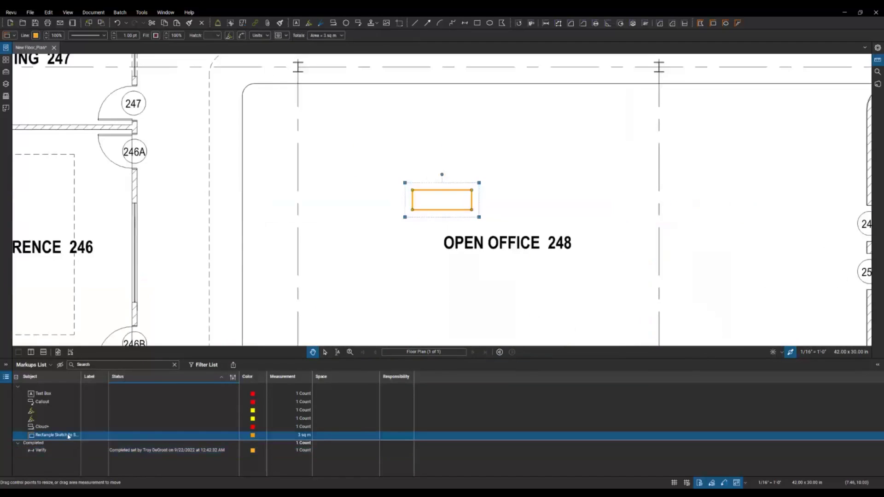
{"action": "left_click", "coordinate": [132, 437]}
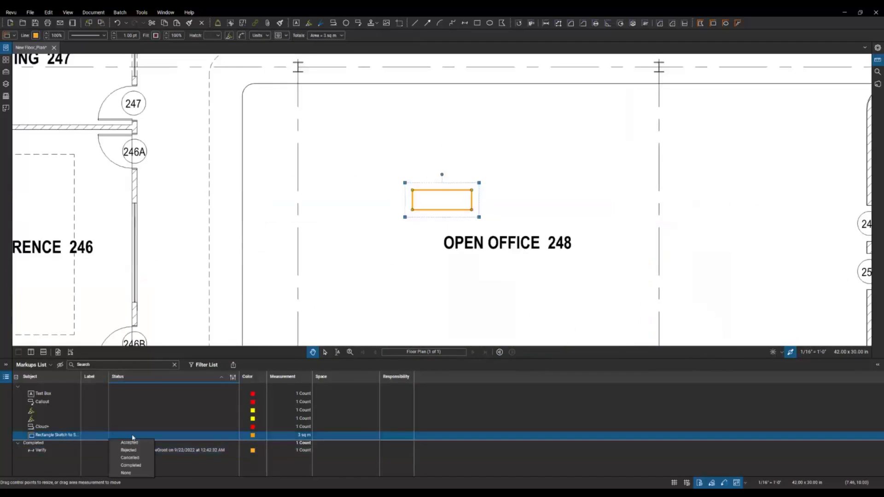
{"action": "left_click", "coordinate": [131, 465]}
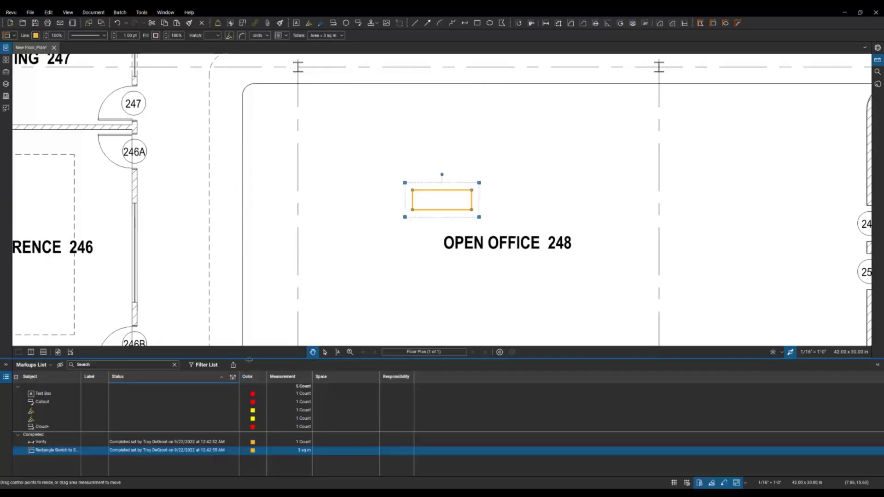
{"action": "left_click_drag", "start_coordinate": [248, 360], "coordinate": [249, 394]}
{"action": "scroll", "coordinate": [359, 268], "scroll_direction": "down", "scroll_amount": 5}
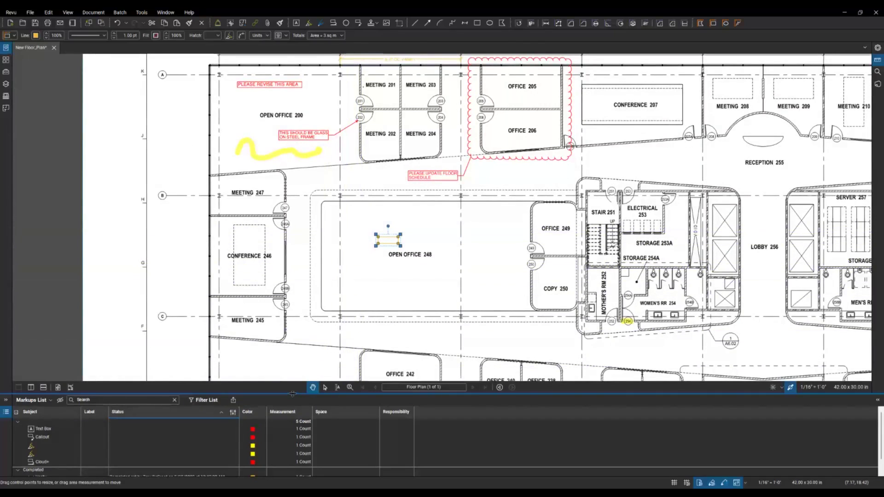
Step: Change the Verify dimension's status to Accepted
{"action": "left_click_drag", "start_coordinate": [292, 394], "coordinate": [286, 361]}
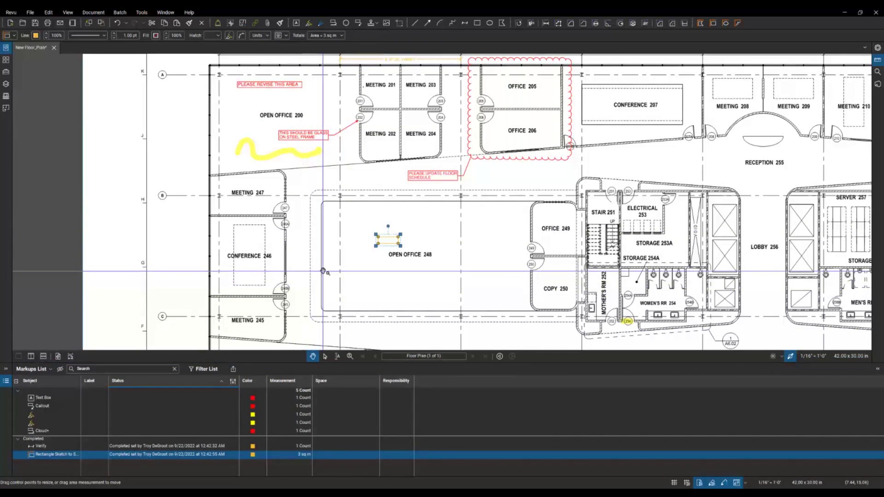
{"action": "left_click", "coordinate": [157, 446]}
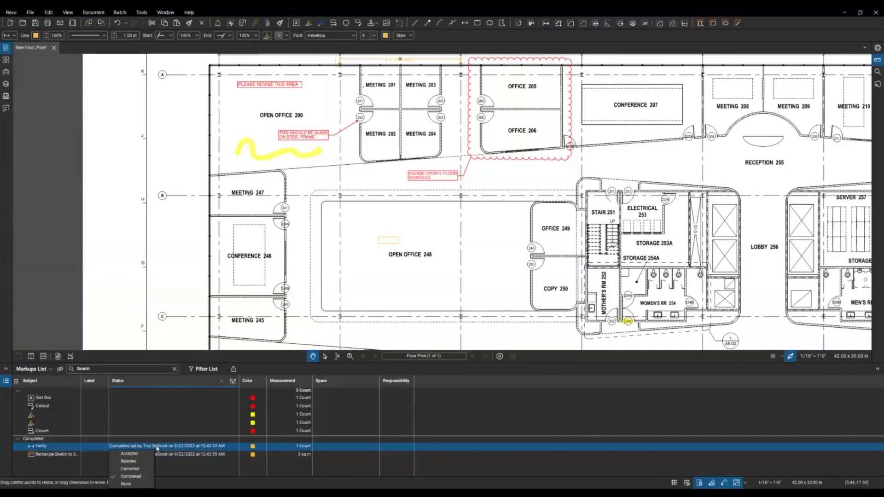
{"action": "left_click", "coordinate": [129, 454]}
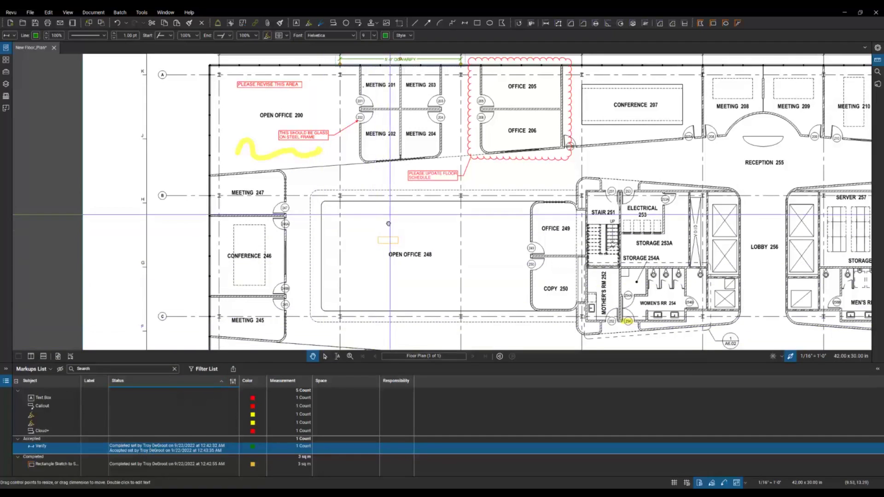
Step: Mark the rectangle sketch in Open Office 248 as Rejected
{"action": "left_click_drag", "start_coordinate": [390, 216], "coordinate": [380, 303]}
{"action": "scroll", "coordinate": [390, 150], "scroll_direction": "up", "scroll_amount": 4}
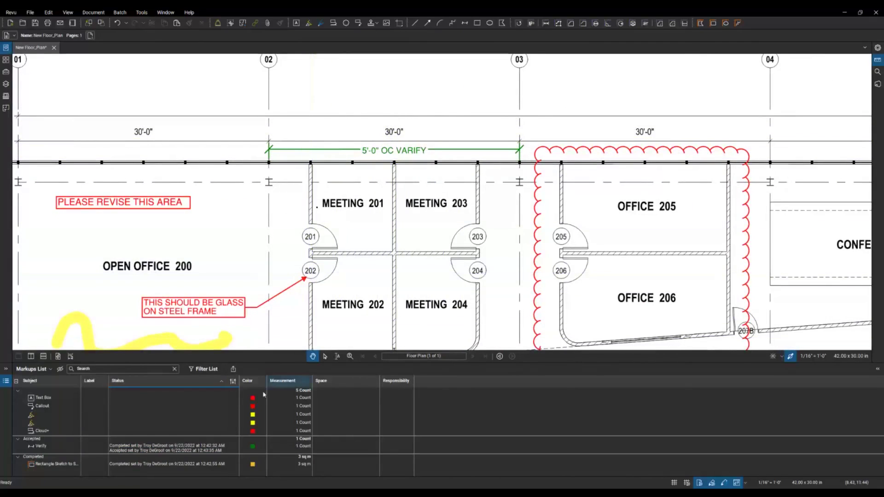
{"action": "left_click", "coordinate": [192, 464]}
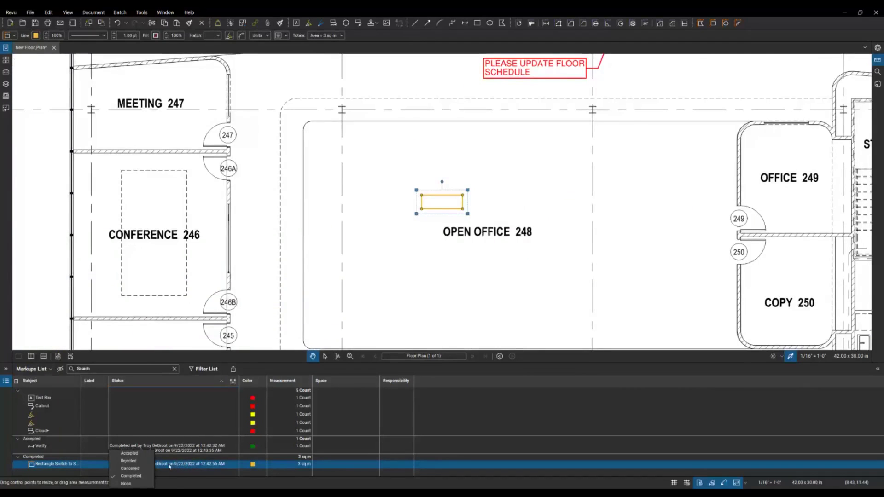
{"action": "left_click", "coordinate": [129, 461]}
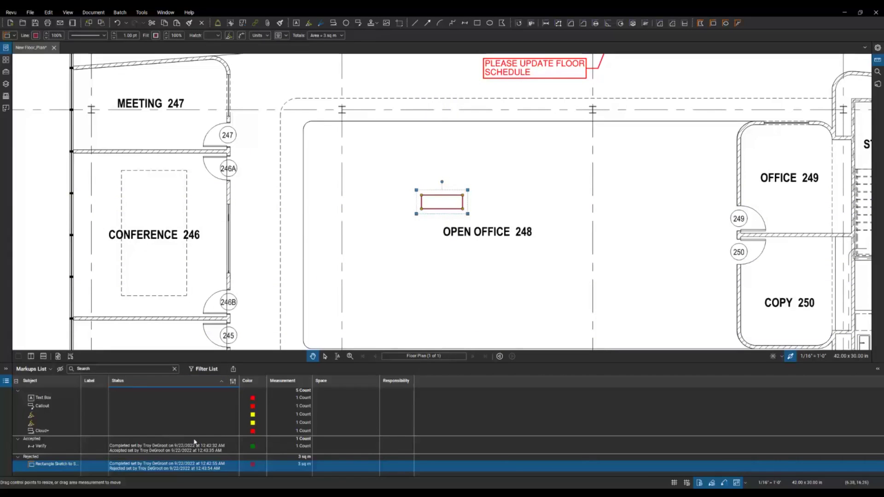
{"action": "scroll", "coordinate": [373, 304], "scroll_direction": "down", "scroll_amount": 3}
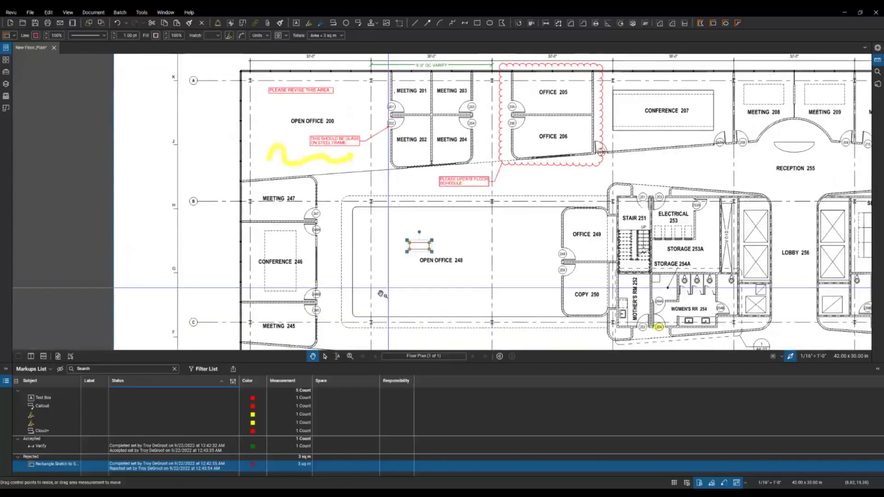
{"action": "left_click_drag", "start_coordinate": [373, 304], "coordinate": [347, 332]}
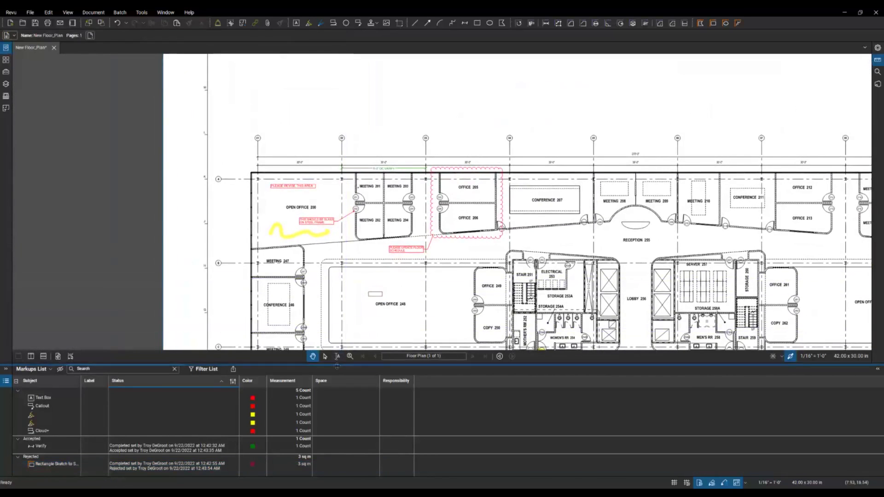
{"action": "left_click_drag", "start_coordinate": [337, 363], "coordinate": [332, 394]}
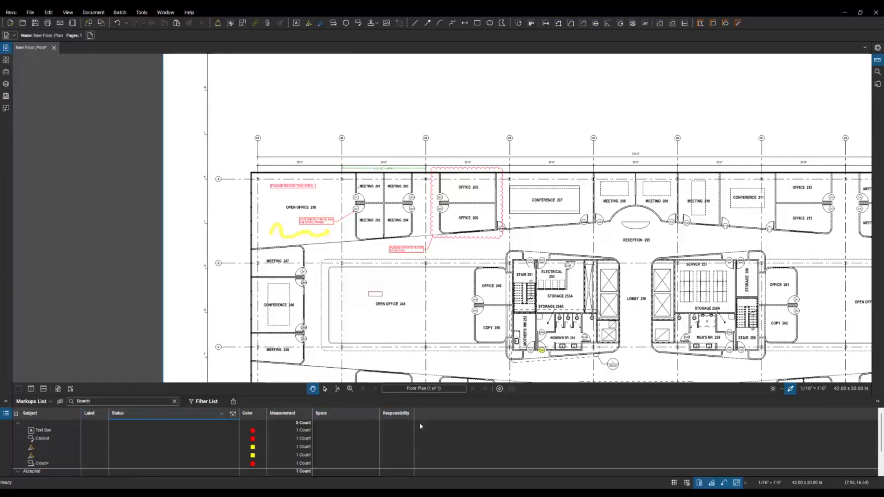
{"action": "left_click", "coordinate": [51, 401]}
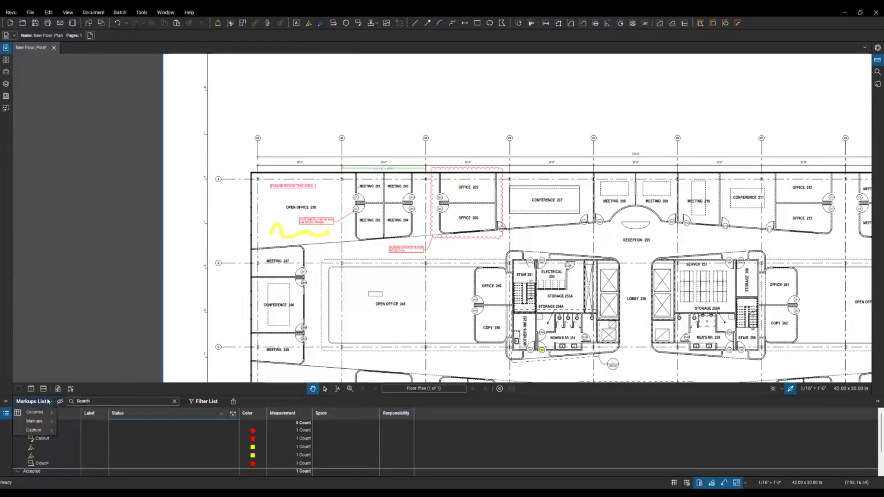
{"action": "mouse_move", "coordinate": [44, 414]}
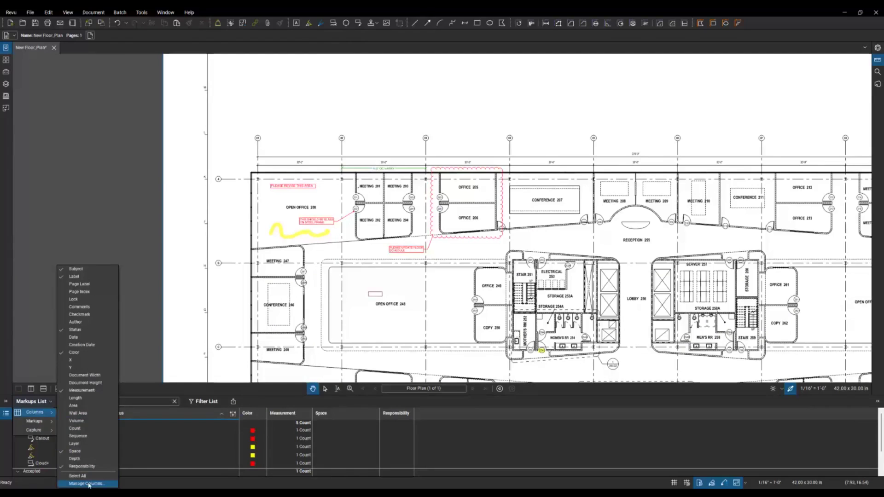
{"action": "left_click", "coordinate": [89, 484]}
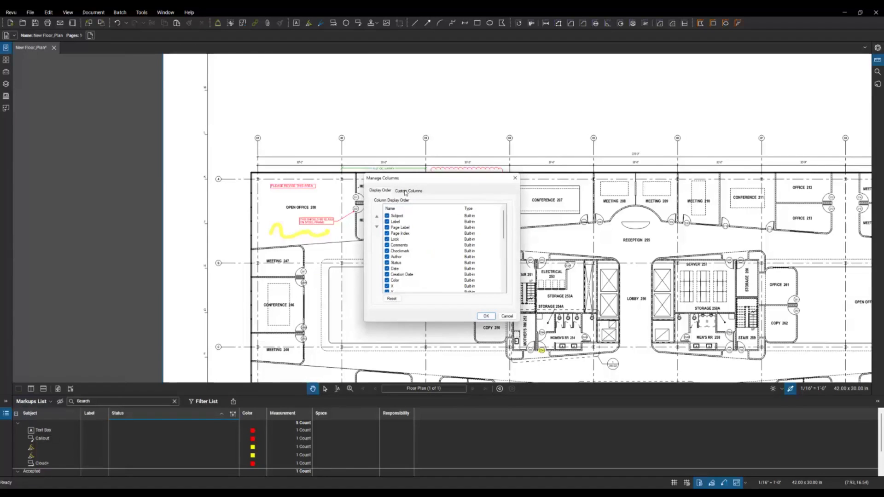
{"action": "left_click", "coordinate": [405, 192]}
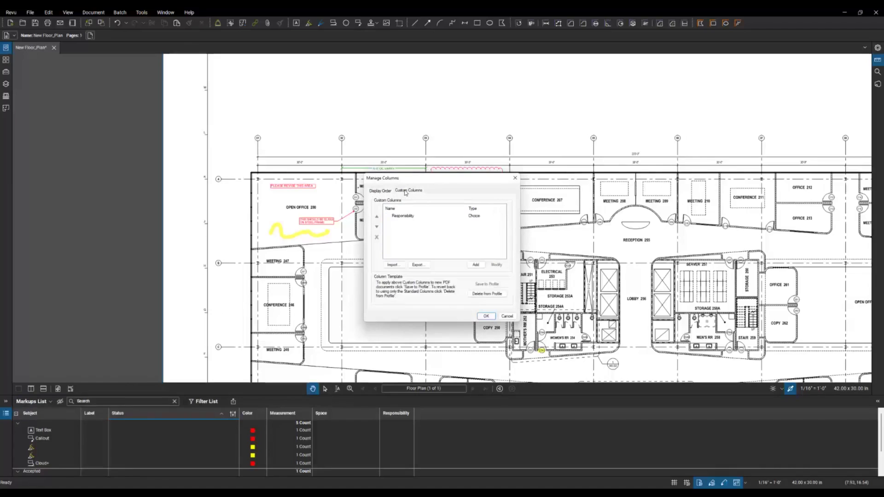
{"action": "left_click", "coordinate": [398, 216]}
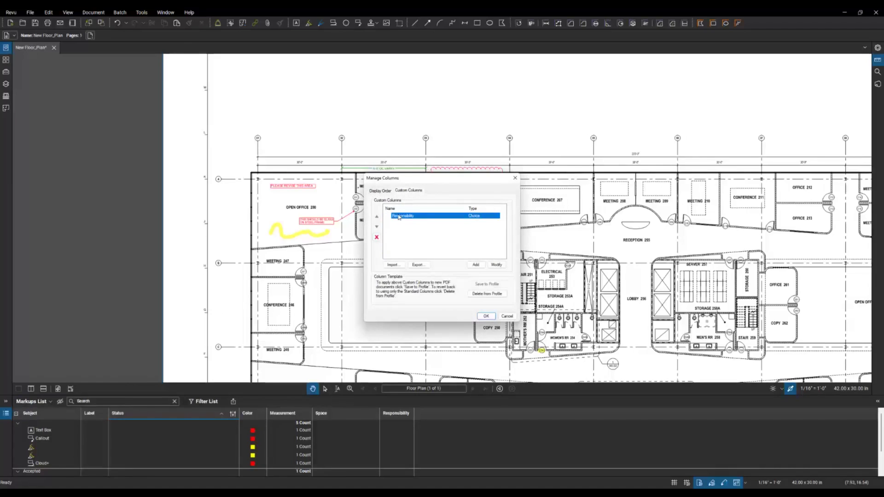
{"action": "left_click", "coordinate": [496, 264]}
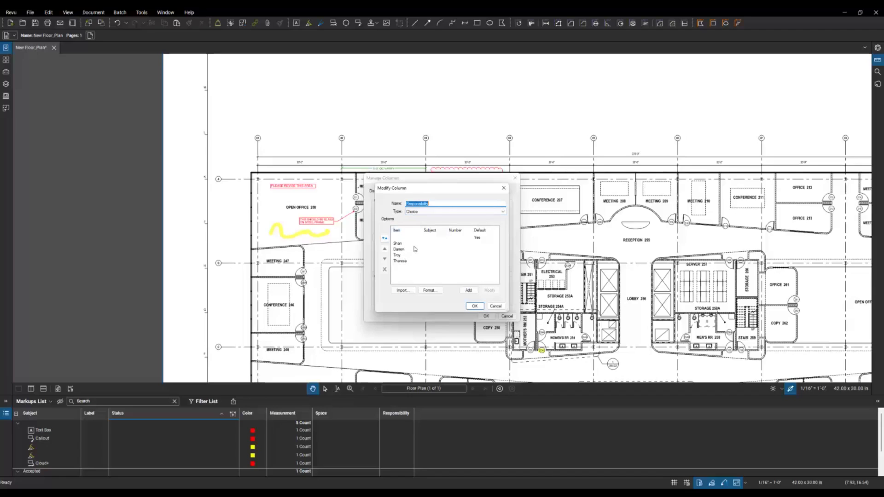
{"action": "left_click", "coordinate": [474, 306]}
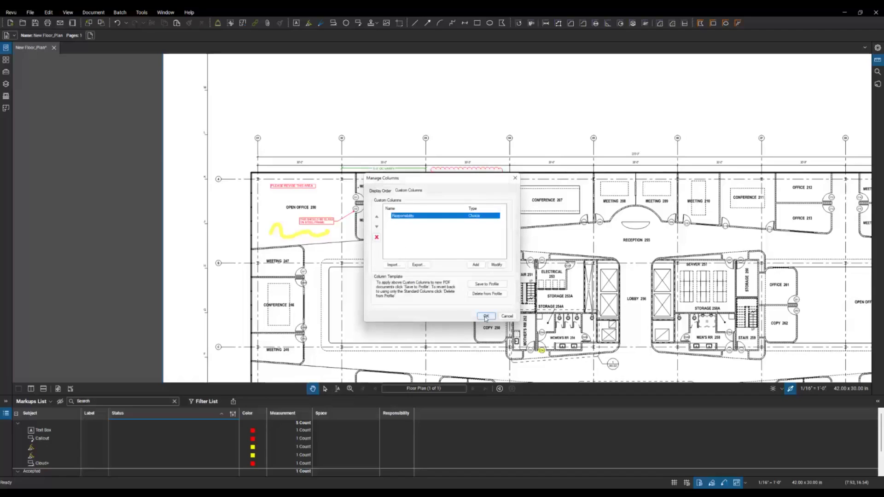
{"action": "left_click", "coordinate": [485, 317]}
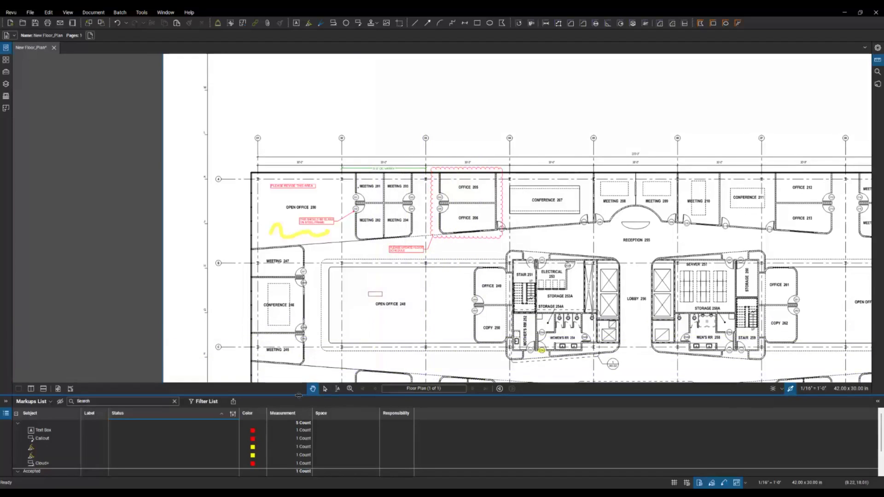
Step: Assign a responsible person to the Cloud+ markup and the first highlight
{"action": "mouse_move", "coordinate": [298, 395]}
{"action": "left_mouse_down"}
{"action": "mouse_move", "coordinate": [300, 360]}
{"action": "mouse_move", "coordinate": [304, 398]}
{"action": "left_mouse_up"}
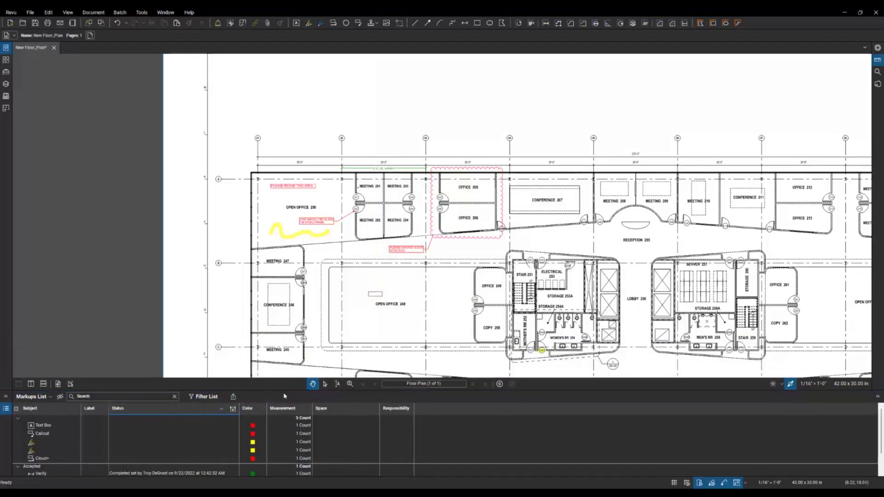
{"action": "left_click", "coordinate": [121, 460]}
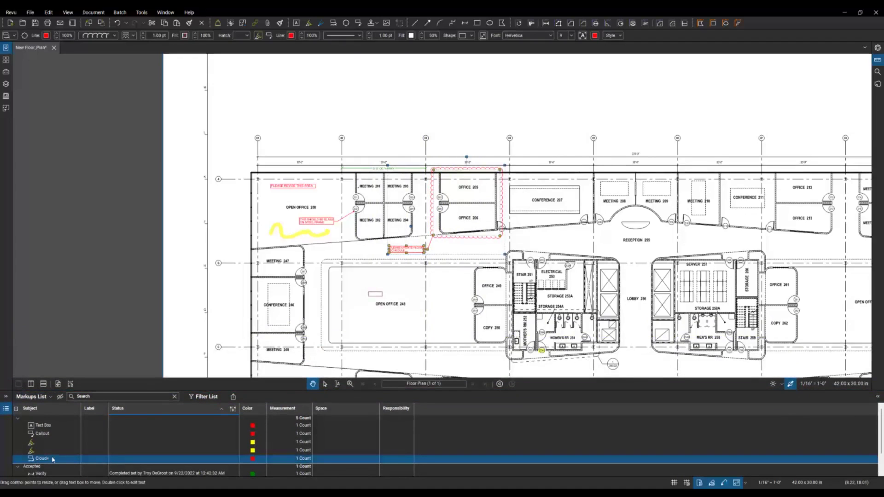
{"action": "left_click", "coordinate": [401, 460]}
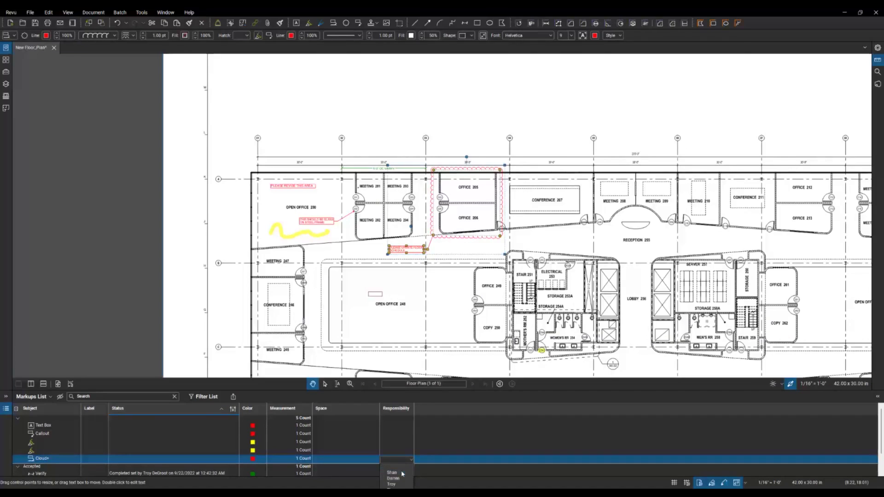
{"action": "left_click", "coordinate": [400, 479]}
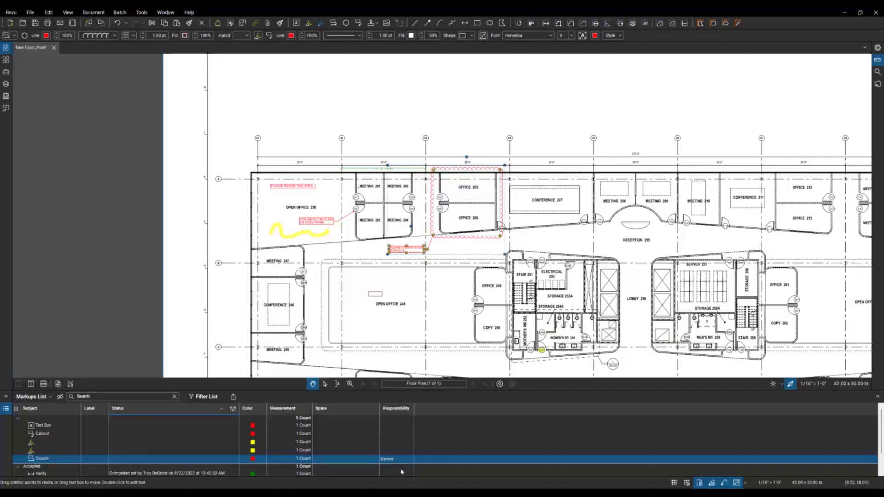
{"action": "left_click", "coordinate": [131, 451]}
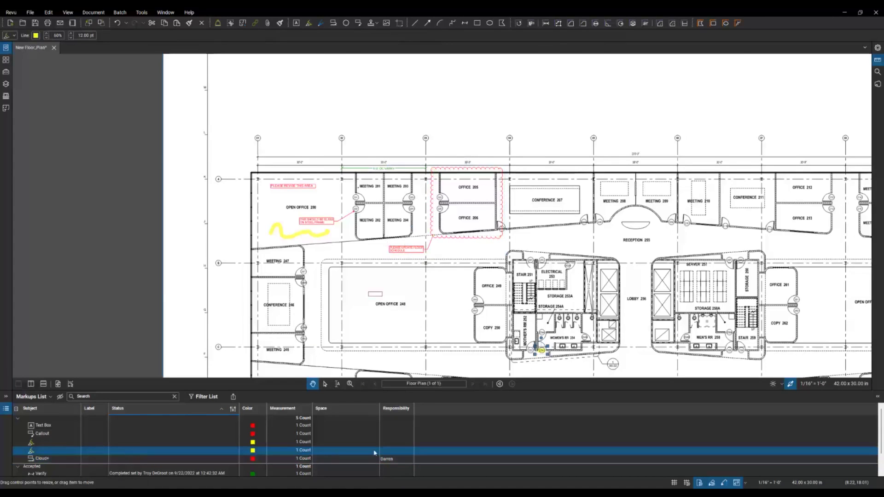
{"action": "left_click", "coordinate": [399, 454]}
{"action": "left_click", "coordinate": [397, 466]}
Step: Assign responsible people to the yellow squiggle highlight, the callout and the text box
{"action": "left_click", "coordinate": [394, 443]}
{"action": "left_click", "coordinate": [395, 442]}
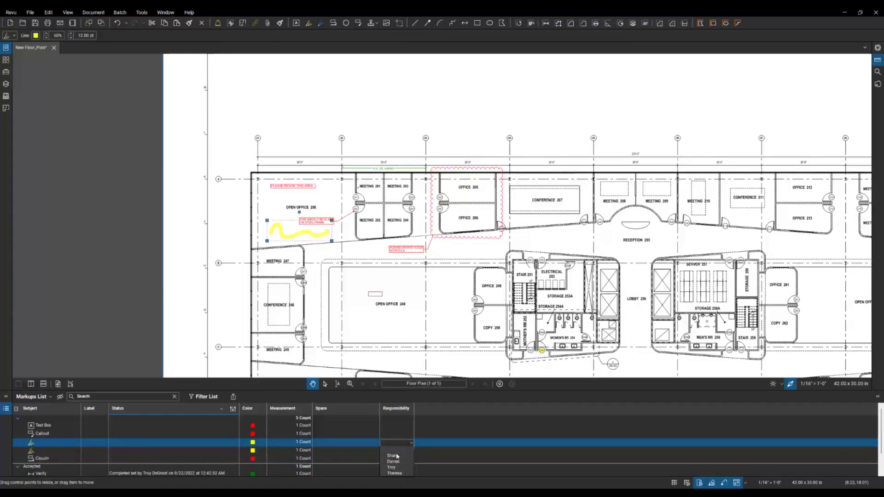
{"action": "left_click", "coordinate": [397, 456]}
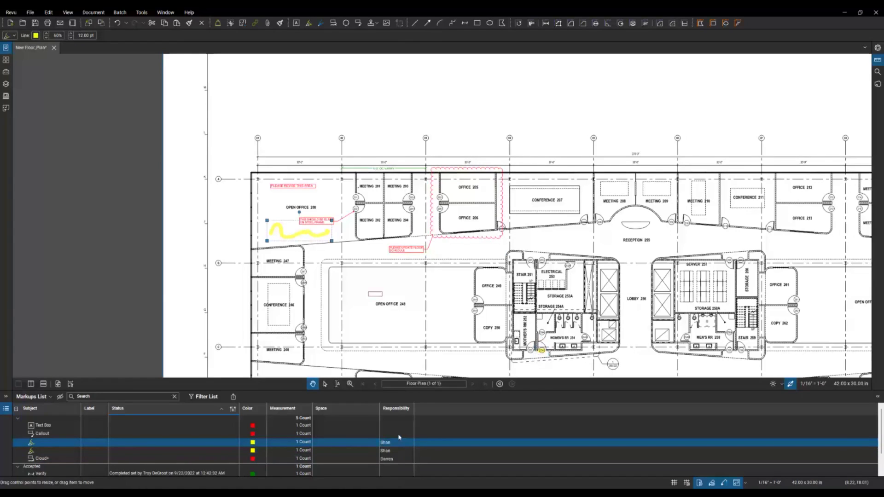
{"action": "left_click", "coordinate": [399, 435]}
{"action": "left_click", "coordinate": [399, 435]}
{"action": "left_click", "coordinate": [396, 464]}
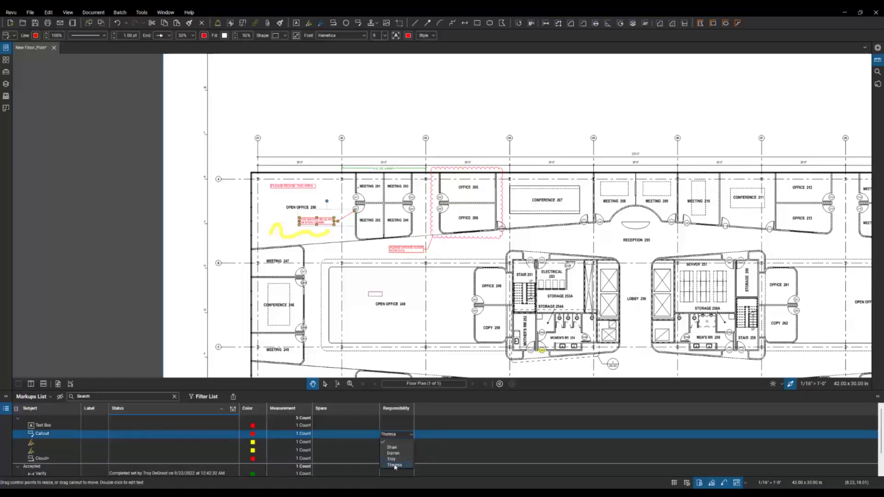
{"action": "left_click", "coordinate": [394, 428]}
{"action": "left_click", "coordinate": [395, 428]}
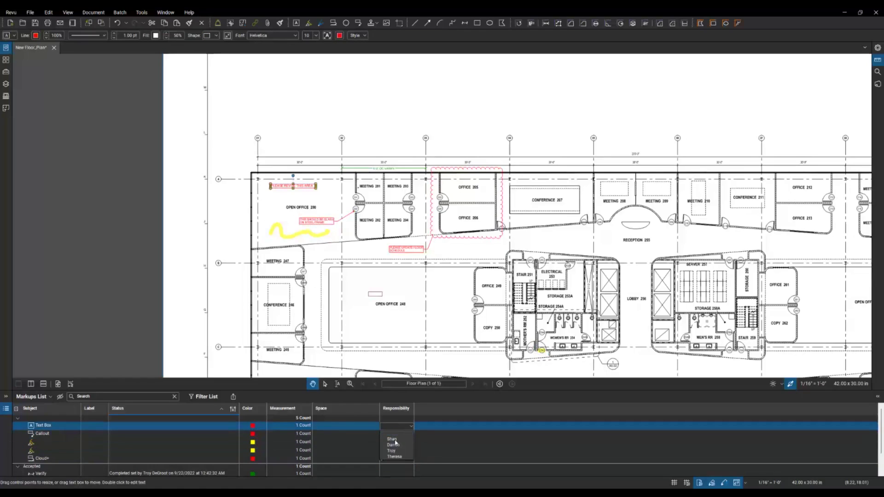
{"action": "left_click", "coordinate": [397, 453]}
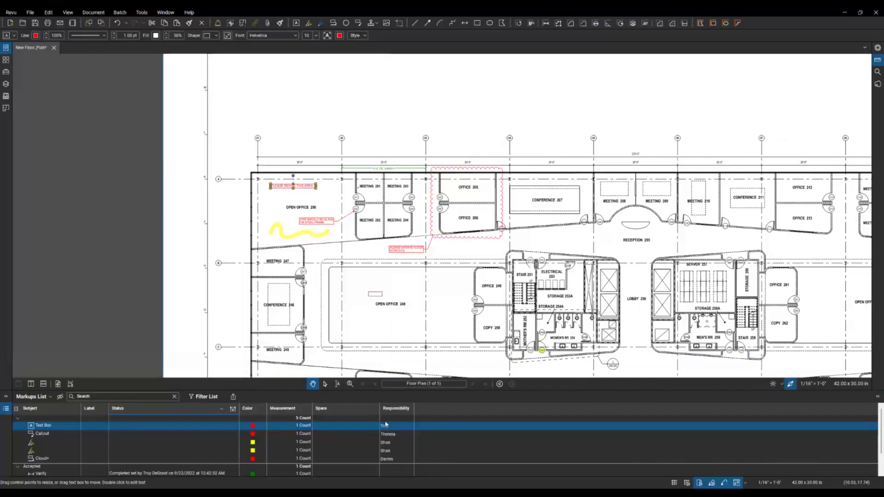
Step: Filter the Markups List to show only one person's markups by Responsibility
{"action": "left_click", "coordinate": [206, 396]}
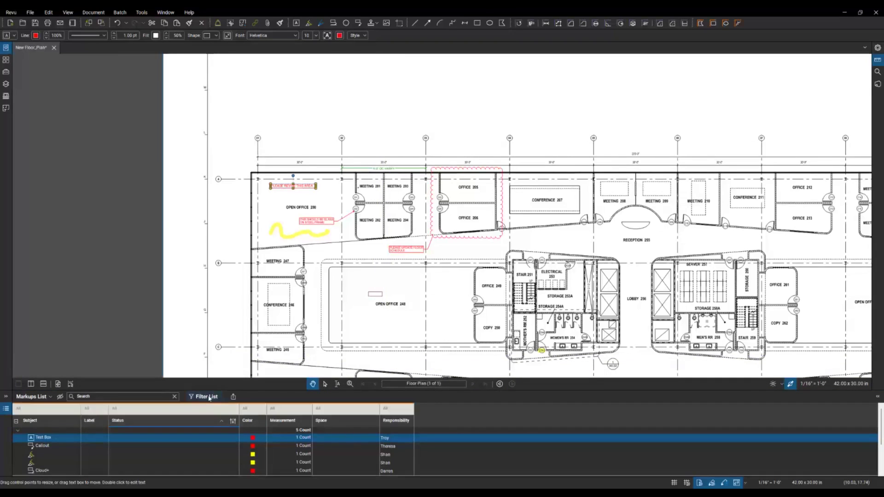
{"action": "left_click", "coordinate": [399, 409]}
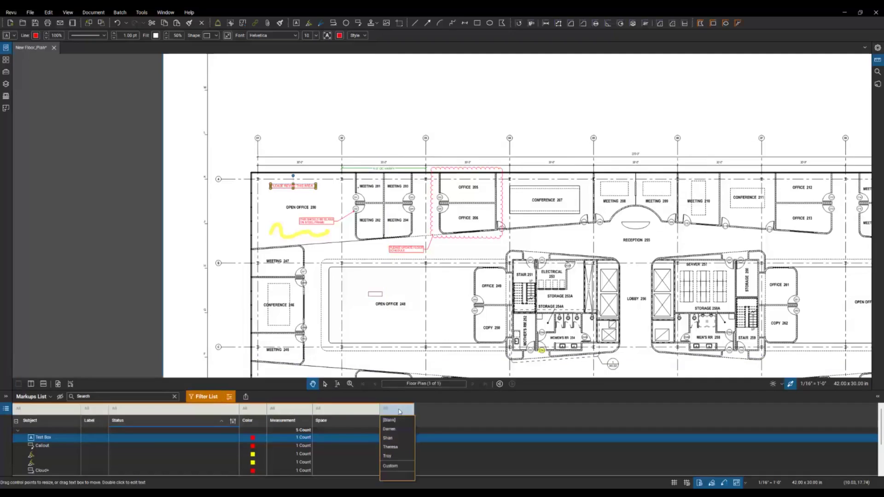
{"action": "left_click", "coordinate": [391, 457]}
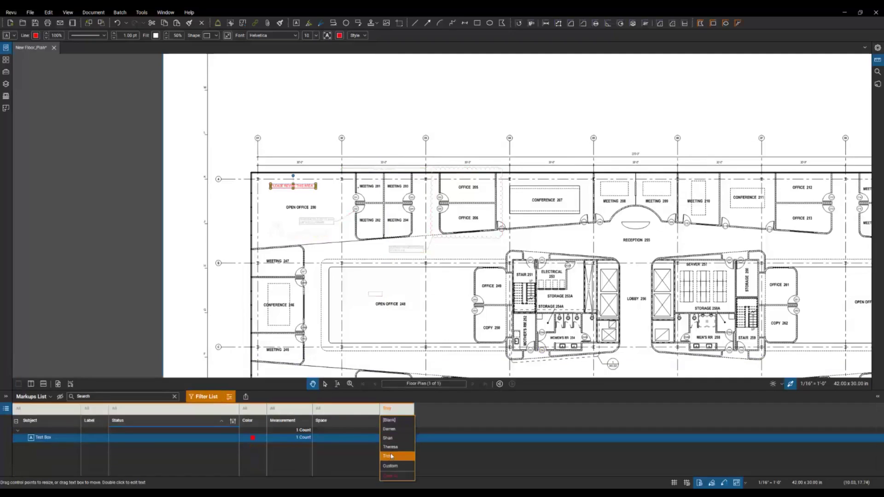
{"action": "left_click", "coordinate": [427, 412]}
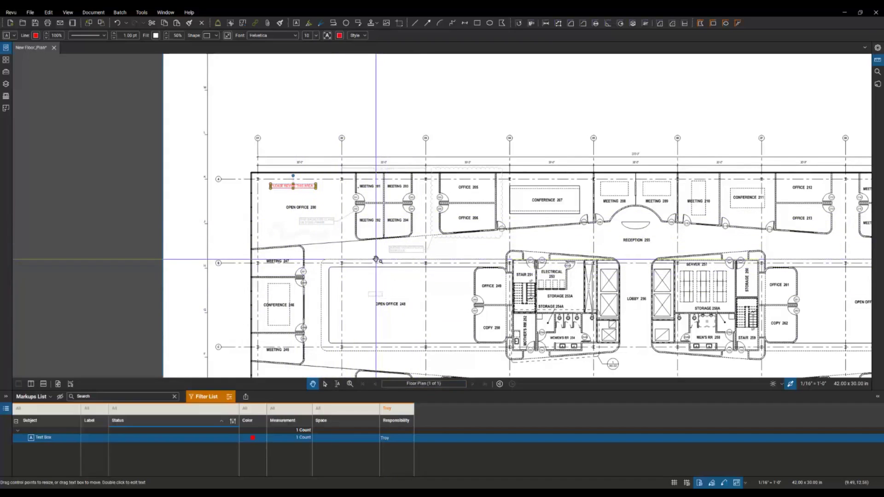
Step: Switch the Responsibility filter to another person's markups
{"action": "left_click", "coordinate": [399, 412]}
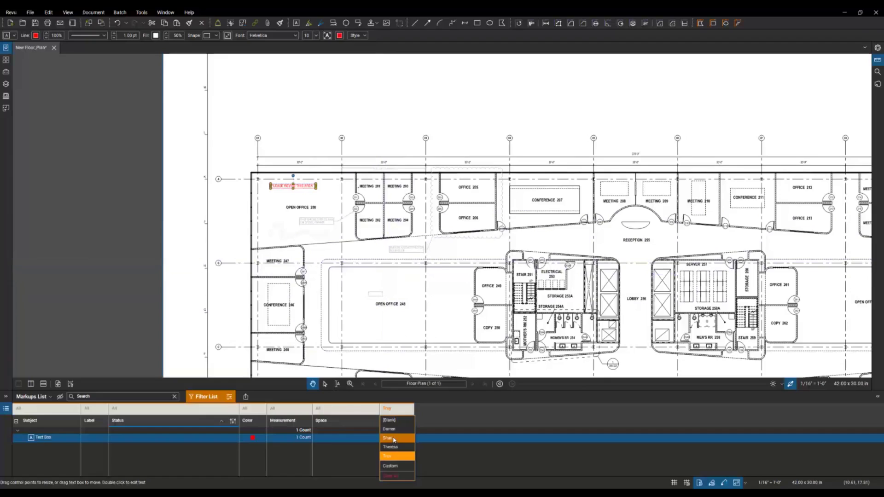
{"action": "left_click", "coordinate": [393, 439]}
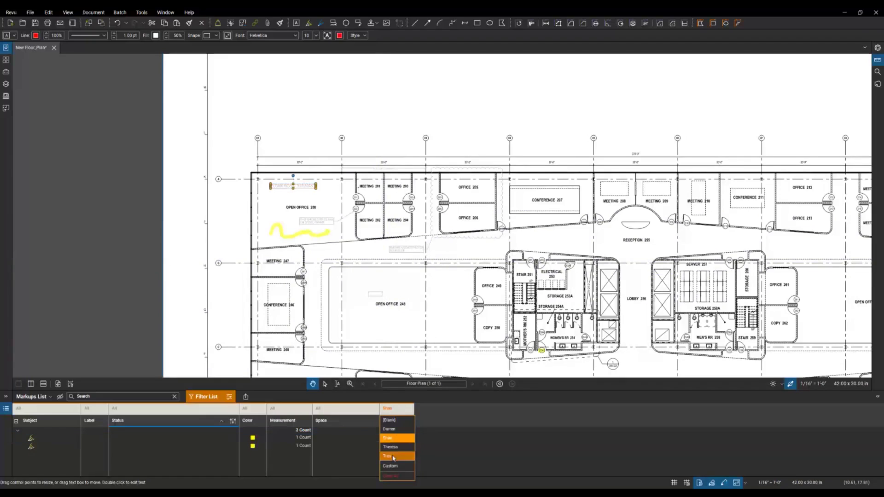
{"action": "left_click", "coordinate": [424, 411]}
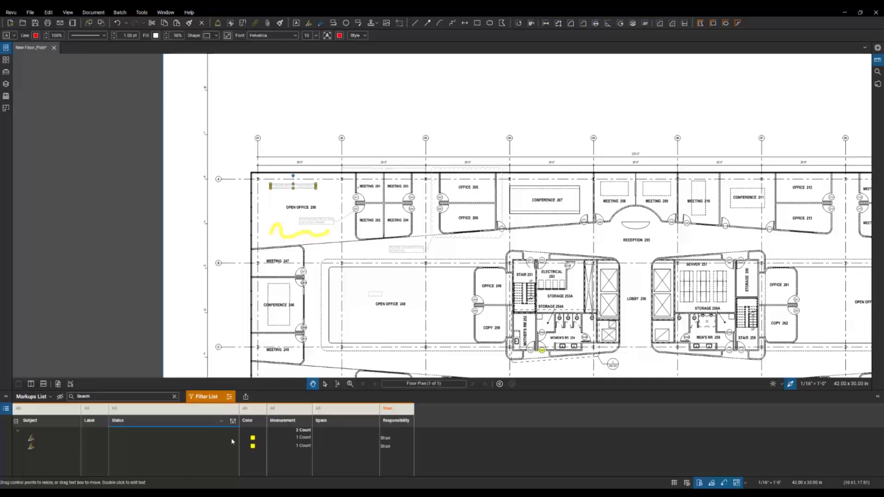
{"action": "scroll", "coordinate": [458, 365], "scroll_direction": "down", "scroll_amount": 2}
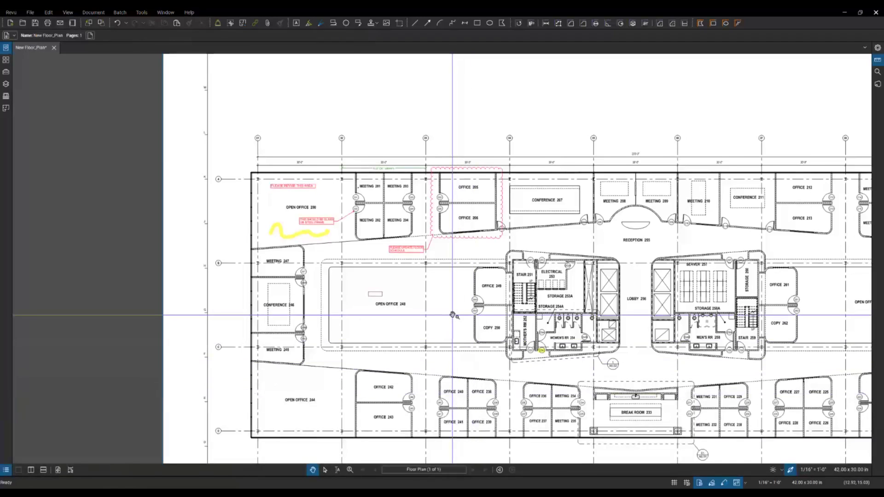
{"action": "scroll", "coordinate": [343, 299], "scroll_direction": "up", "scroll_amount": 2}
Step: Recentre the floor plan and show the Measurements panel with its 1/16" = 1'-0" page scale
{"action": "scroll", "coordinate": [343, 298], "scroll_direction": "down", "scroll_amount": 3}
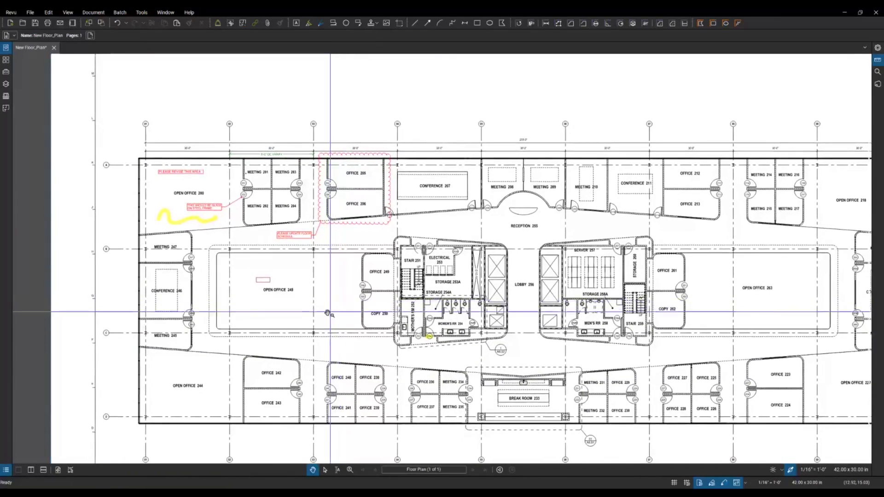
{"action": "left_click_drag", "start_coordinate": [584, 270], "coordinate": [566, 266]}
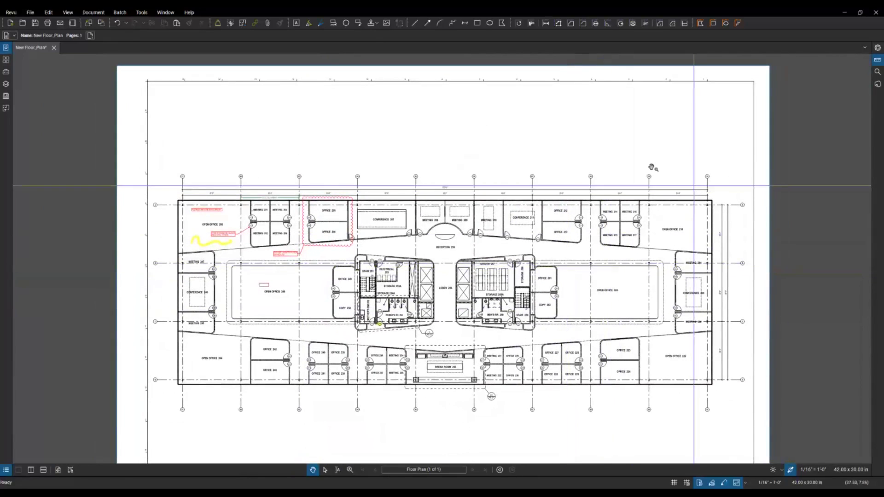
{"action": "left_click", "coordinate": [143, 13]}
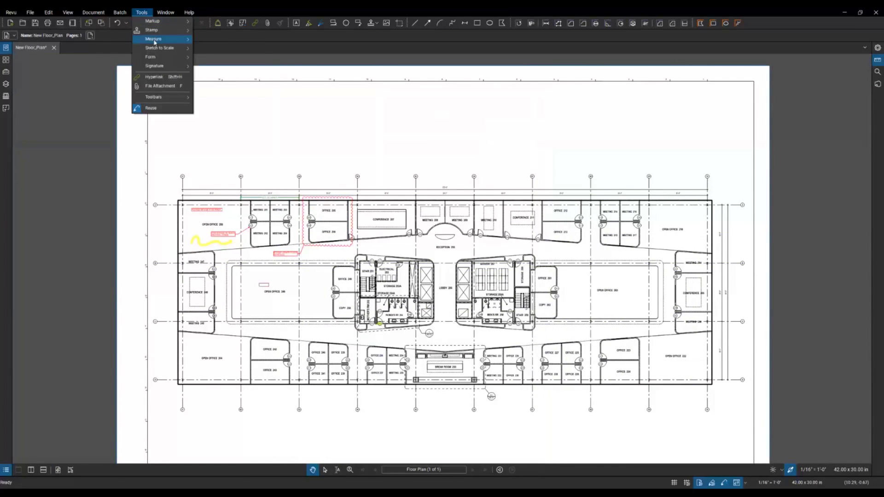
{"action": "mouse_move", "coordinate": [154, 42]}
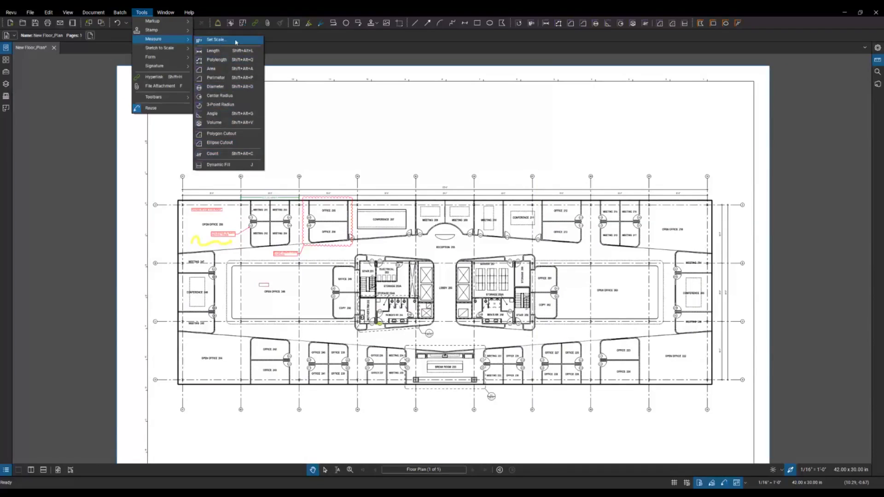
{"action": "left_click", "coordinate": [287, 39]}
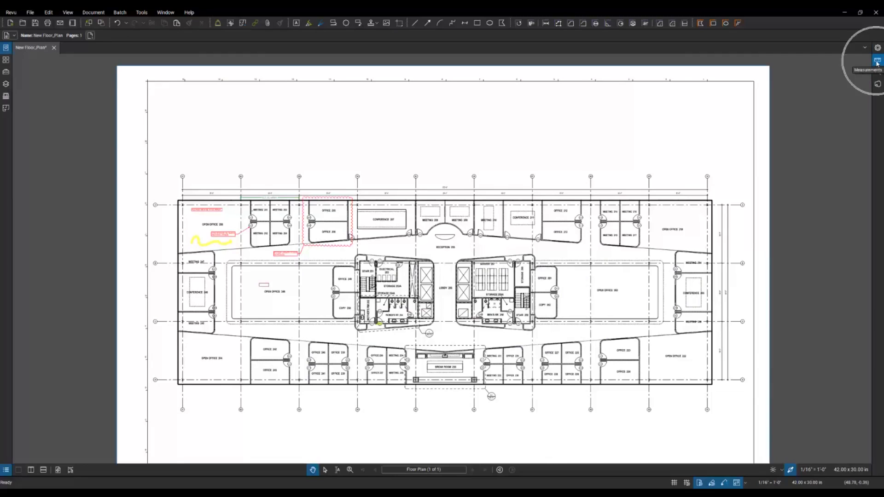
{"action": "left_click", "coordinate": [877, 62]}
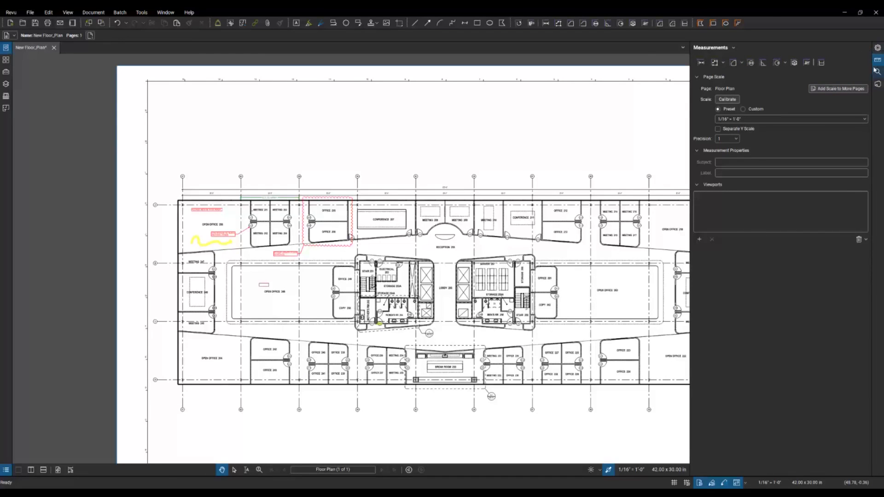
{"action": "left_click", "coordinate": [11, 13]}
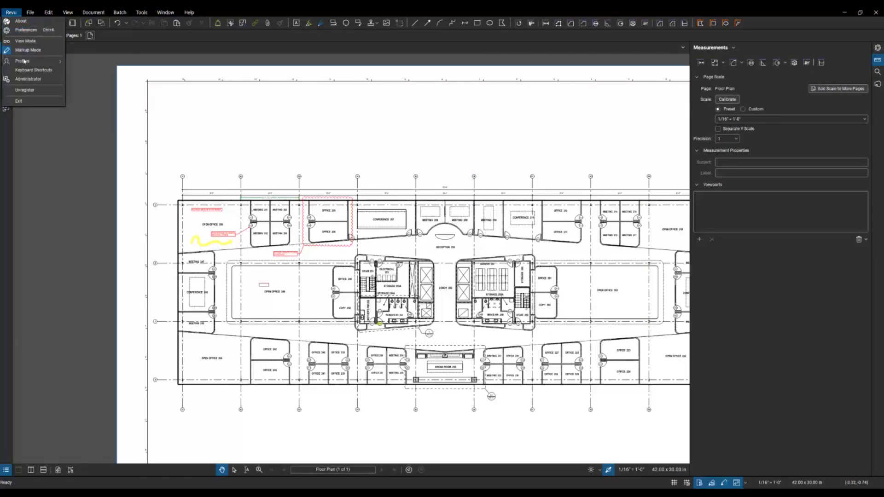
{"action": "mouse_move", "coordinate": [23, 61]}
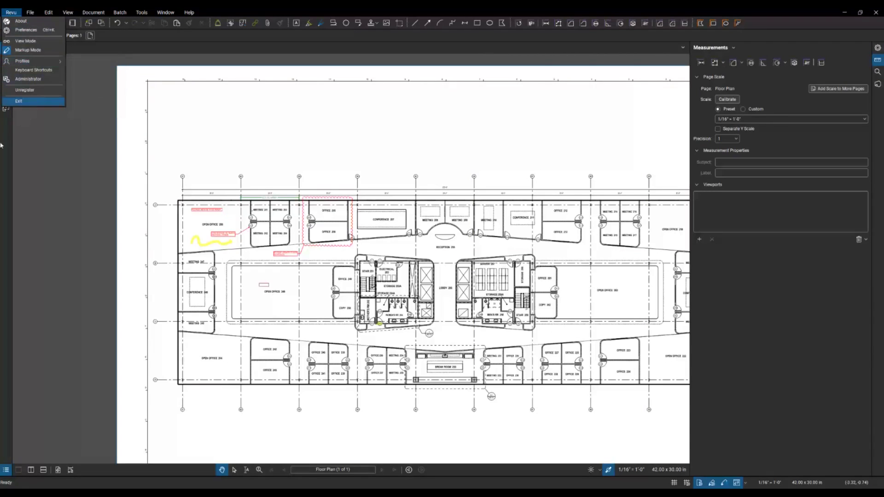
{"action": "key", "text": "Escape"}
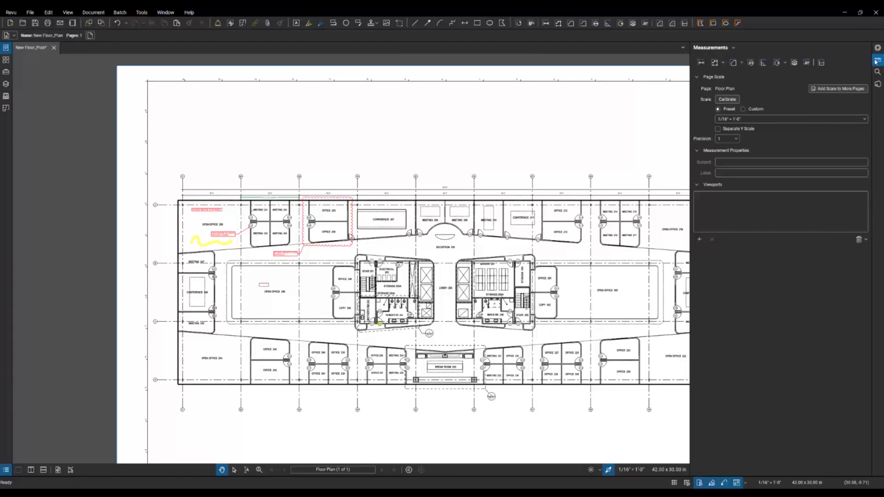
Step: Change the Floor Plan page scale preset to 1/4" = 1'-0" and start calibration
{"action": "left_click", "coordinate": [726, 99]}
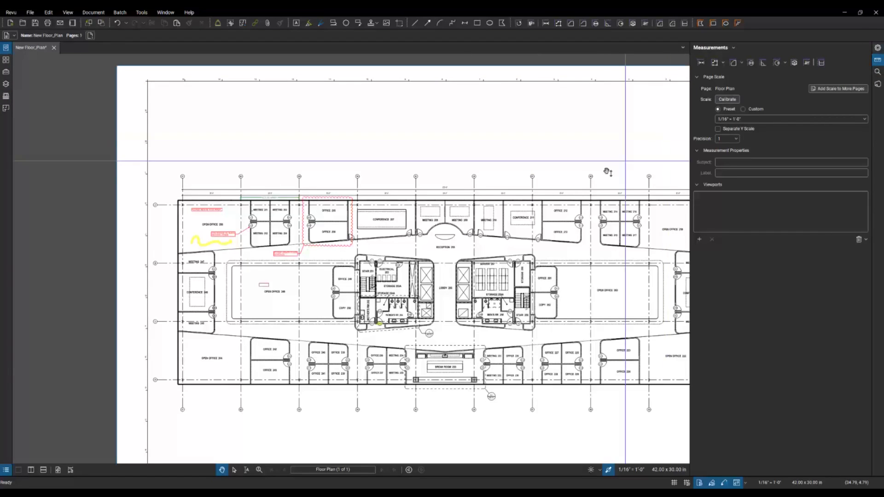
{"action": "scroll", "coordinate": [529, 184], "scroll_direction": "right", "scroll_amount": 3}
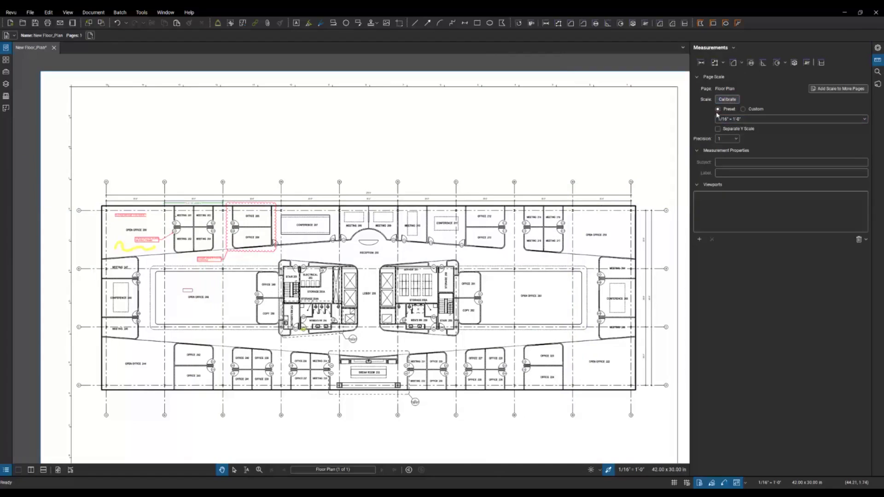
{"action": "left_click", "coordinate": [835, 123]}
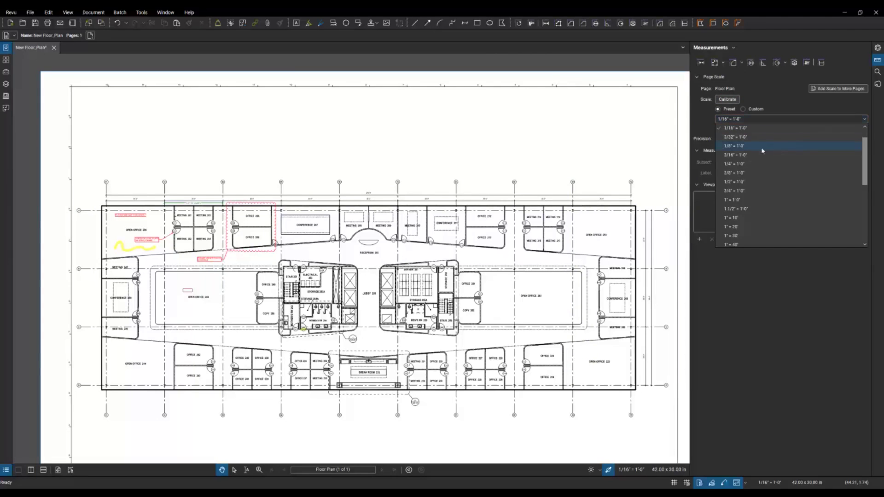
{"action": "left_click", "coordinate": [735, 164]}
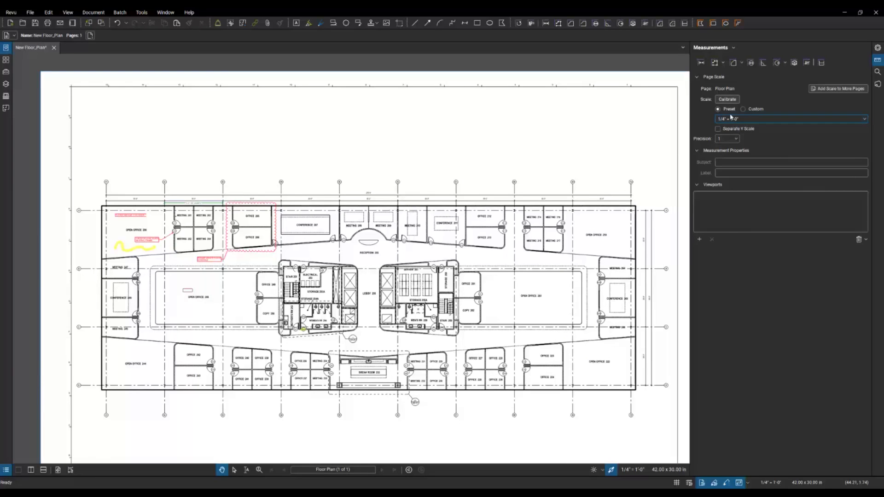
{"action": "left_click", "coordinate": [729, 101]}
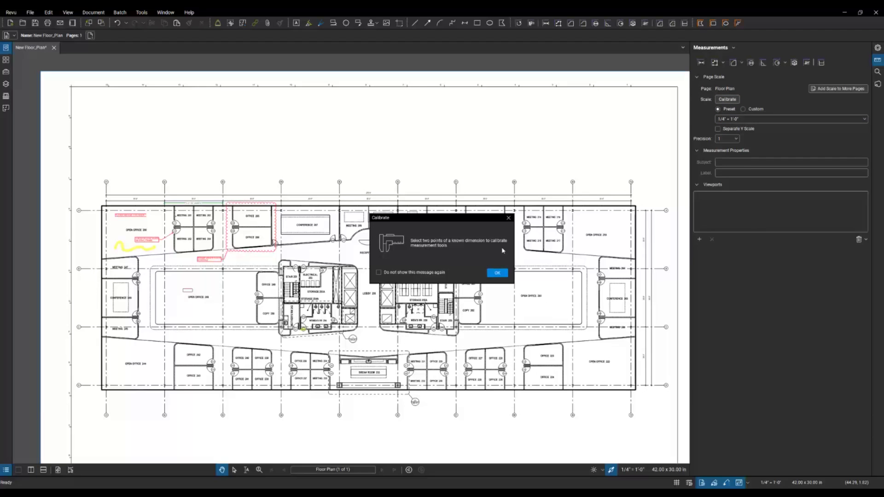
{"action": "left_click", "coordinate": [496, 274]}
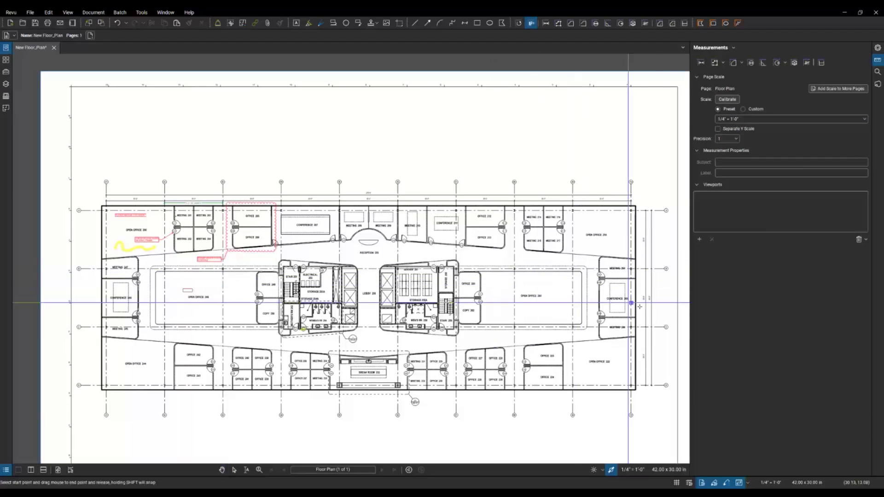
Step: Trace the distance from grid B to grid C and calibrate it as 30'-0"
{"action": "scroll", "coordinate": [675, 341], "scroll_direction": "up", "scroll_amount": 2}
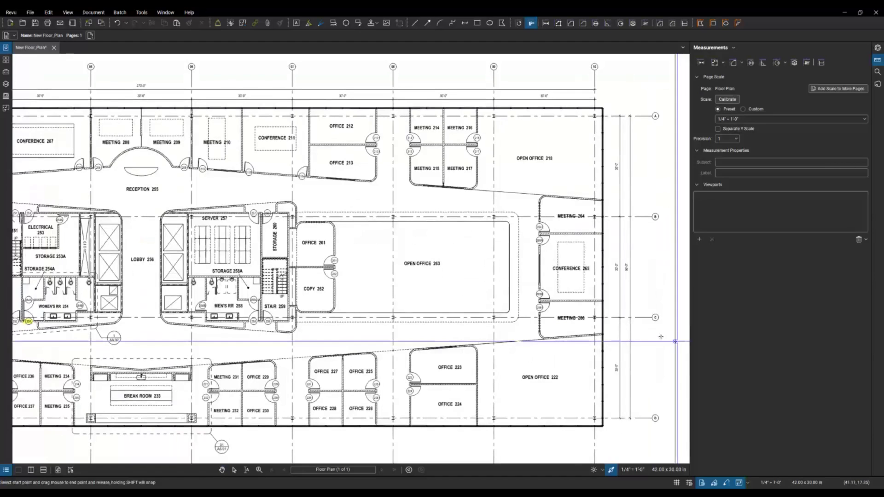
{"action": "scroll", "coordinate": [656, 274], "scroll_direction": "up", "scroll_amount": 3}
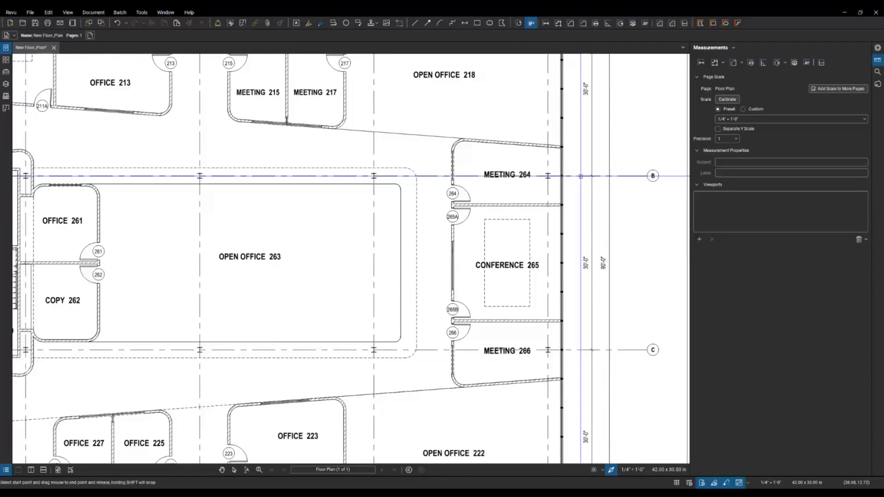
{"action": "left_click_drag", "start_coordinate": [580, 176], "coordinate": [580, 350]}
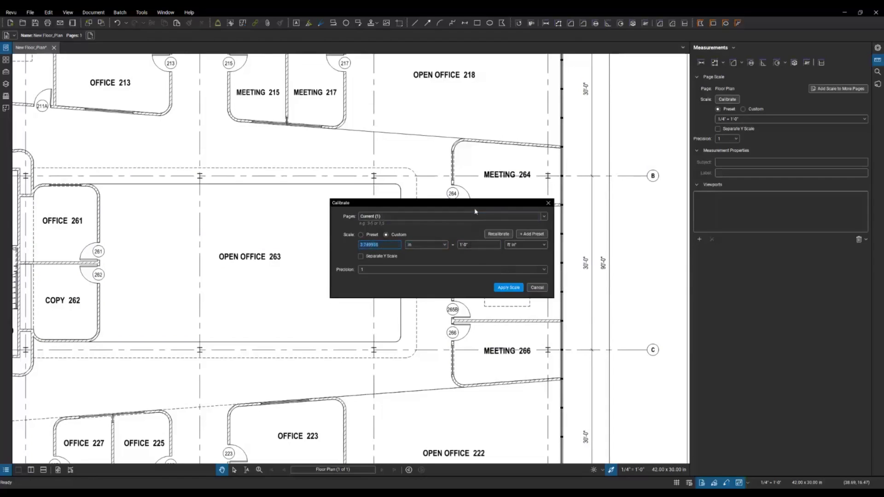
{"action": "left_click_drag", "start_coordinate": [474, 211], "coordinate": [439, 208]}
{"action": "left_click", "coordinate": [441, 241]}
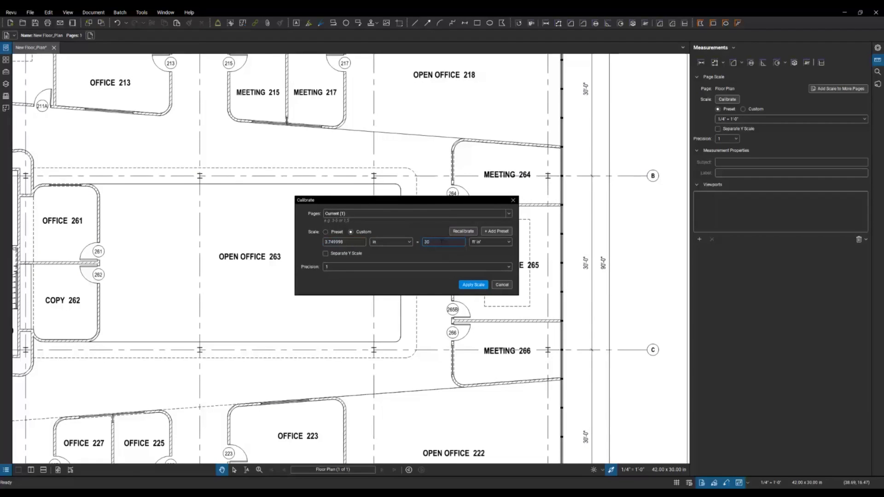
{"action": "left_click", "coordinate": [469, 285]}
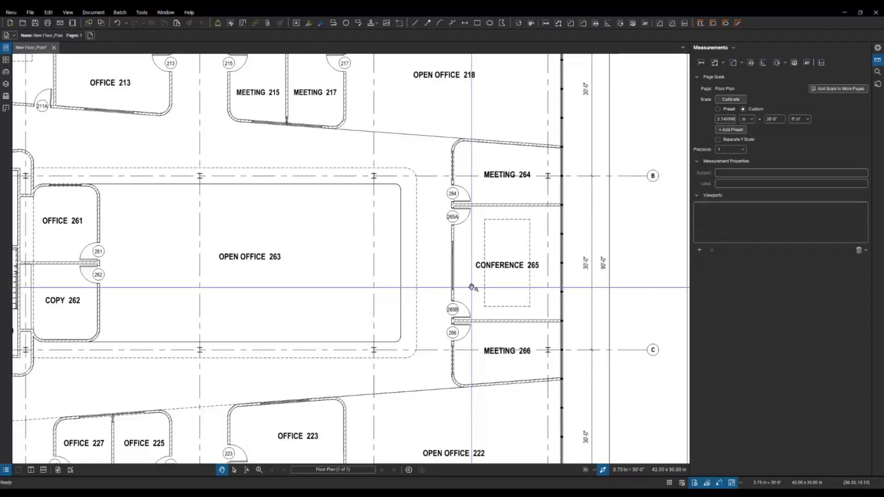
{"action": "left_click", "coordinate": [700, 63]}
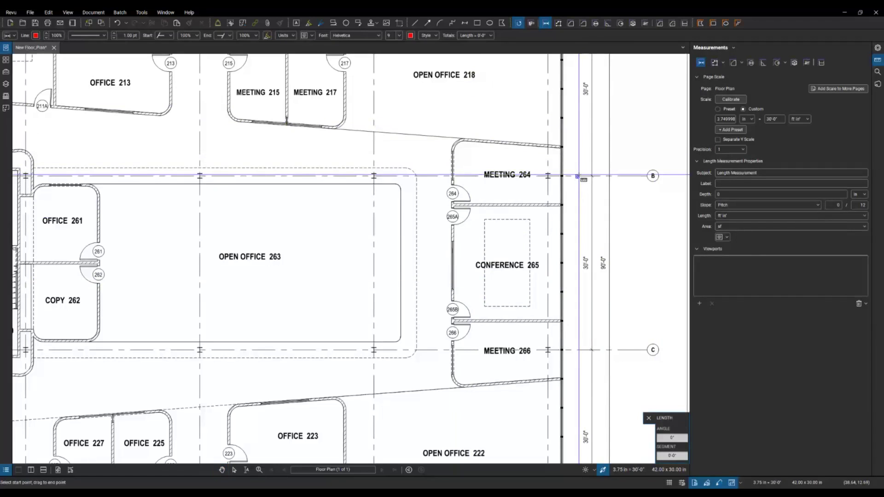
Step: Measure the 30'-0" length from grid B to grid C and nudge it left
{"action": "left_click_drag", "start_coordinate": [577, 176], "coordinate": [577, 351]}
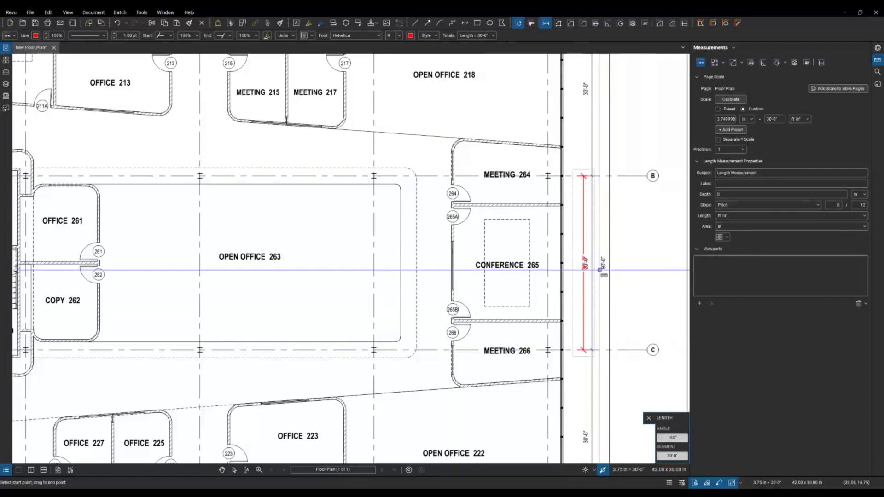
{"action": "key", "text": "Escape"}
{"action": "left_click", "coordinate": [584, 294]}
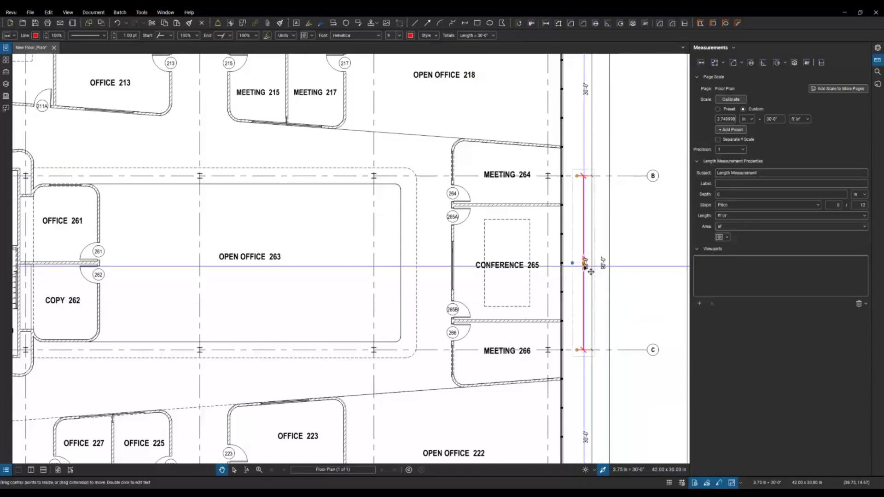
{"action": "left_click_drag", "start_coordinate": [584, 263], "coordinate": [576, 263]}
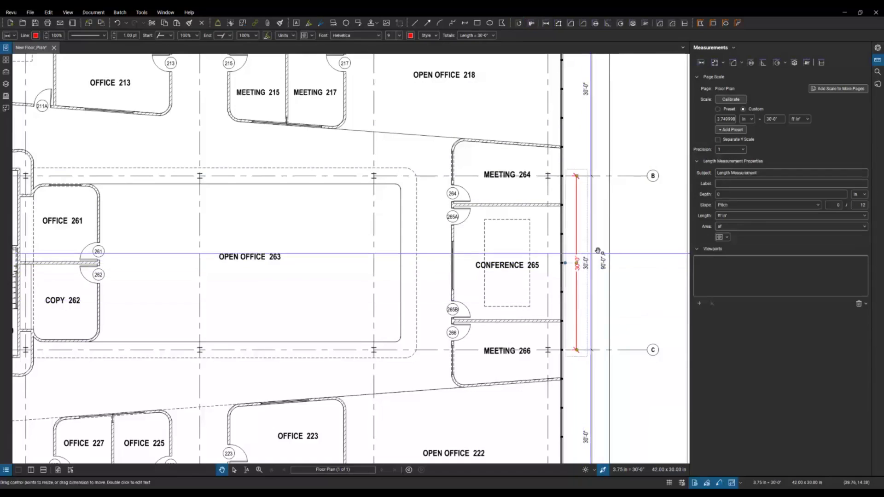
Step: Measure Conference 265 at 19'-7" by 18'-5" and reposition the 19'-7" label
{"action": "left_click", "coordinate": [701, 63]}
{"action": "scroll", "coordinate": [559, 233], "scroll_direction": "up", "scroll_amount": 3}
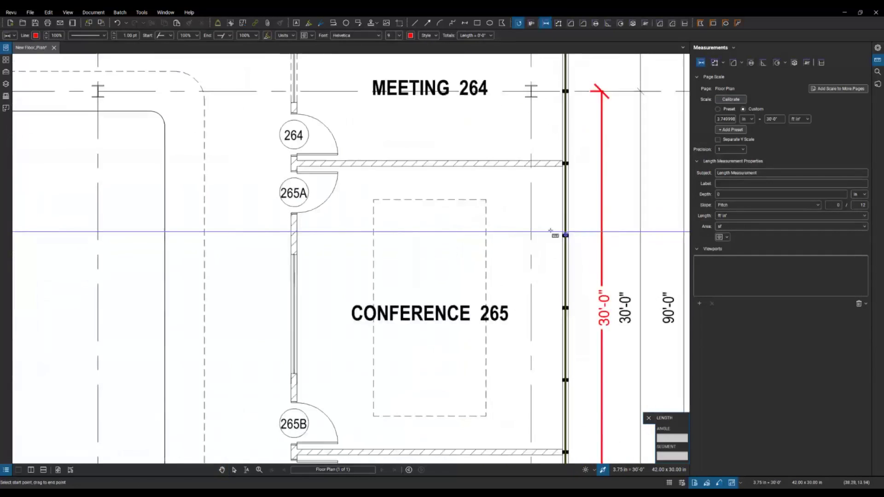
{"action": "left_click", "coordinate": [357, 167]}
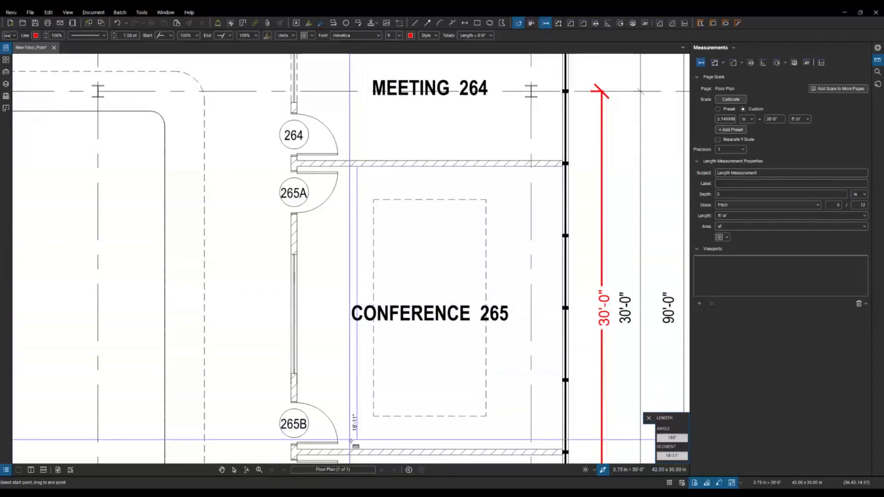
{"action": "left_click", "coordinate": [356, 450]}
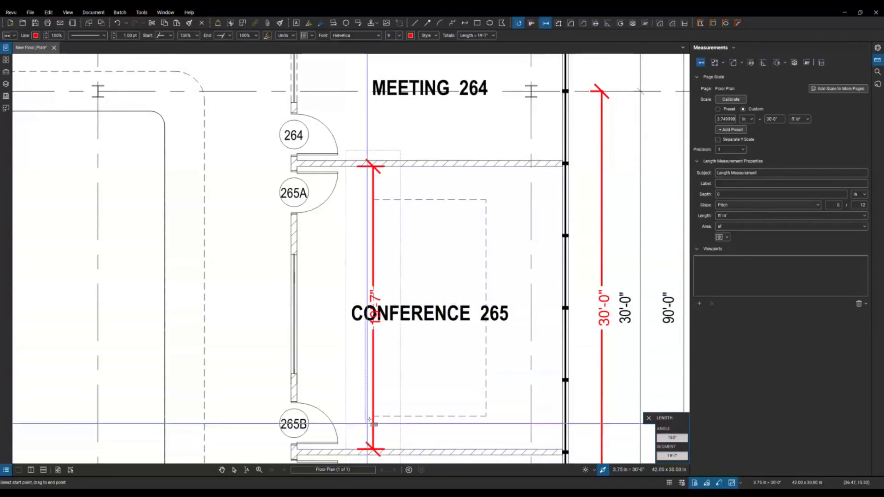
{"action": "left_click", "coordinate": [298, 298]}
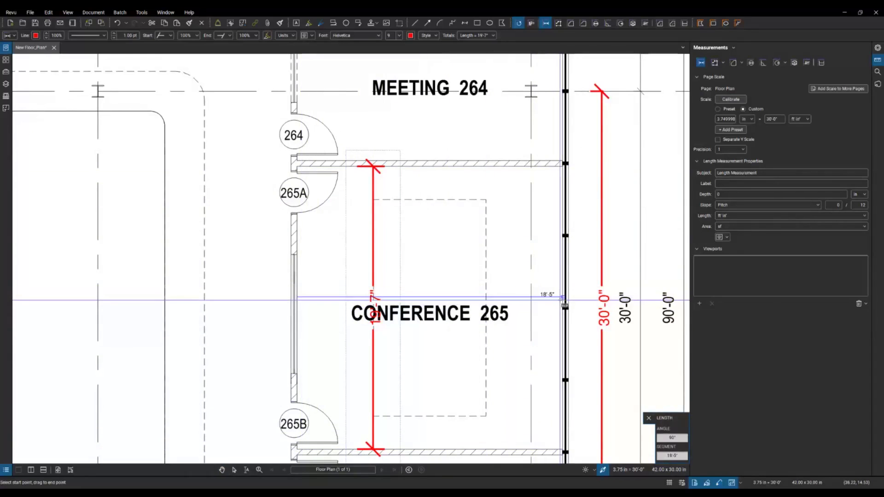
{"action": "left_click", "coordinate": [563, 299]}
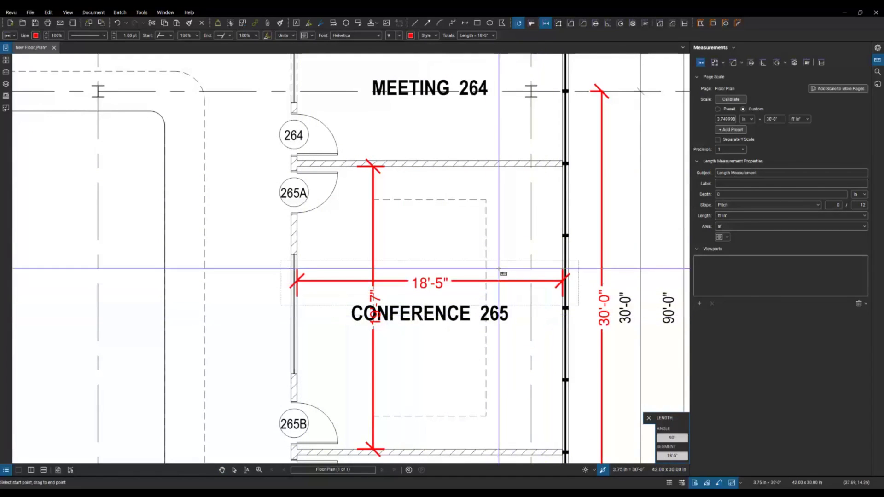
{"action": "key", "text": "Escape"}
{"action": "left_click", "coordinate": [386, 320]}
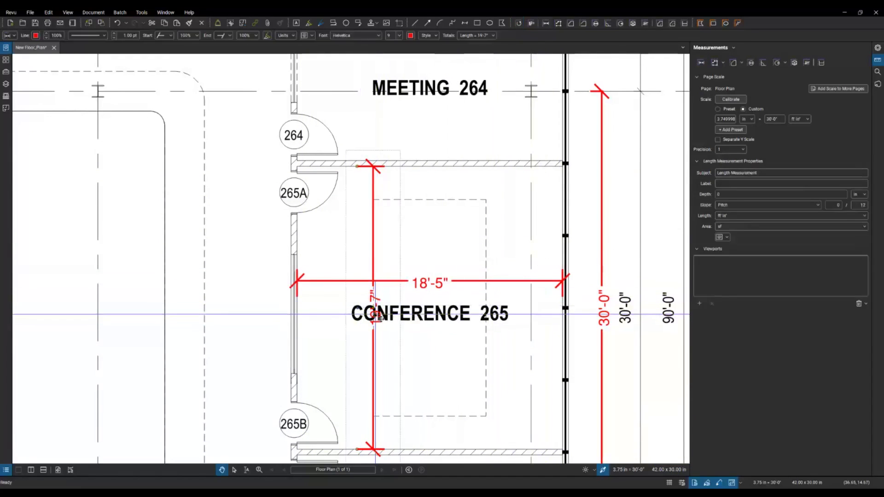
{"action": "left_click_drag", "start_coordinate": [386, 321], "coordinate": [364, 377]}
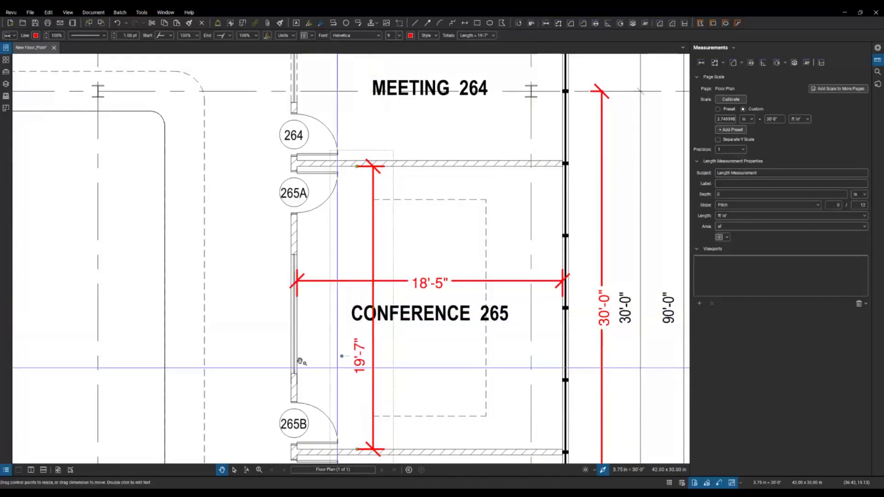
{"action": "left_click", "coordinate": [287, 306]}
{"action": "scroll", "coordinate": [292, 302], "scroll_direction": "down", "scroll_amount": 6}
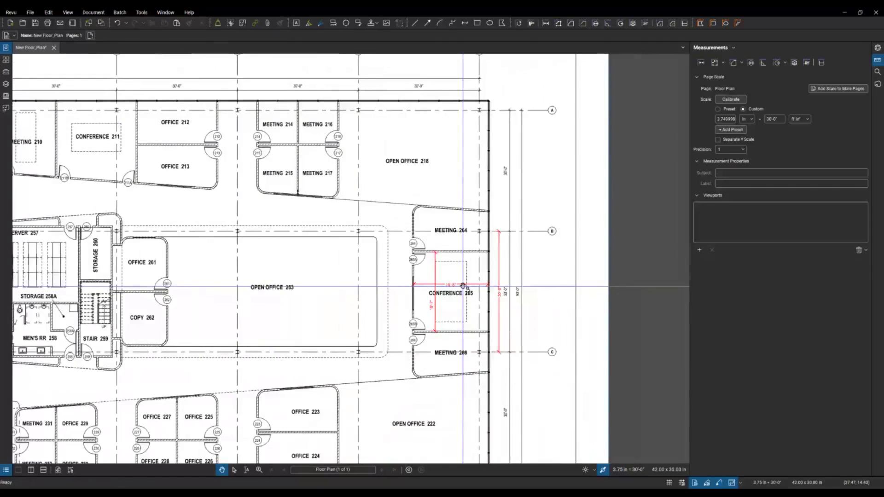
Step: Measure Meeting 214 as a 100 sf area and move its label above the room name
{"action": "left_click_drag", "start_coordinate": [405, 223], "coordinate": [505, 244]}
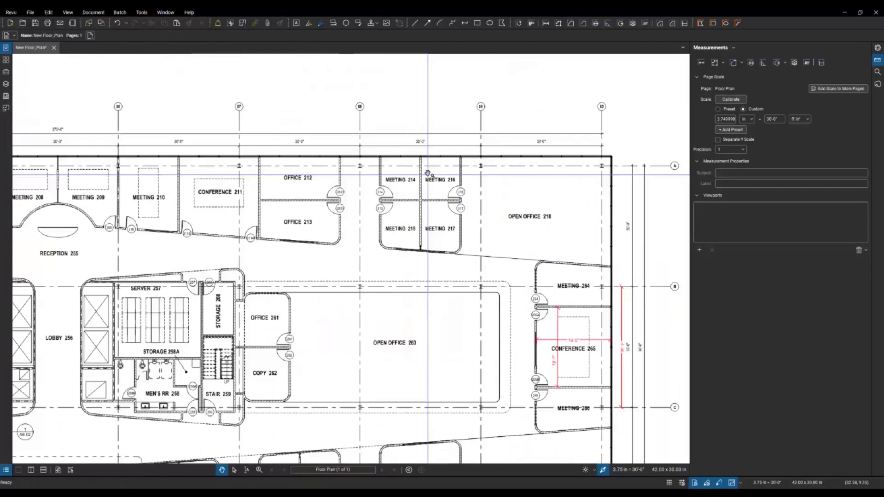
{"action": "scroll", "coordinate": [428, 173], "scroll_direction": "up", "scroll_amount": 5}
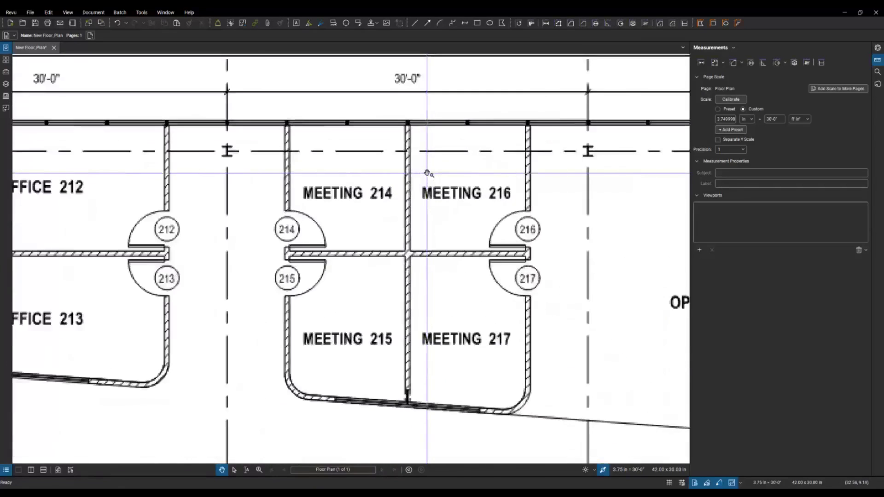
{"action": "left_click", "coordinate": [734, 65]}
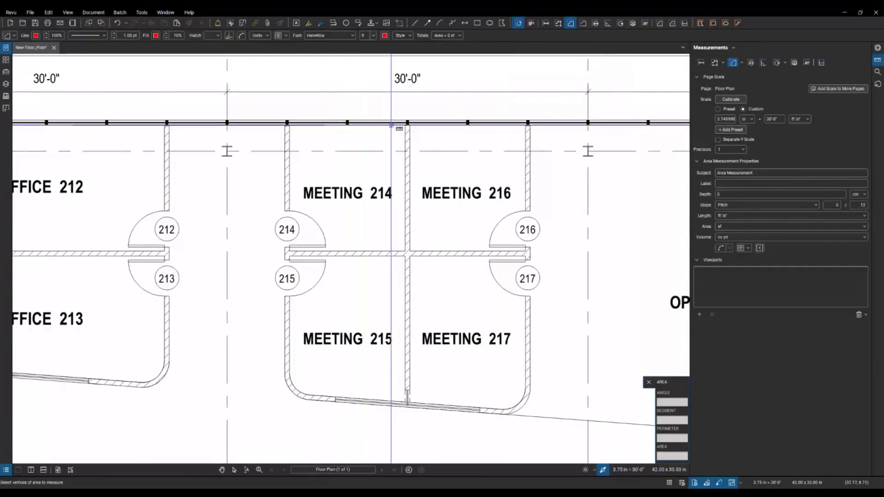
{"action": "scroll", "coordinate": [329, 122], "scroll_direction": "up", "scroll_amount": 3}
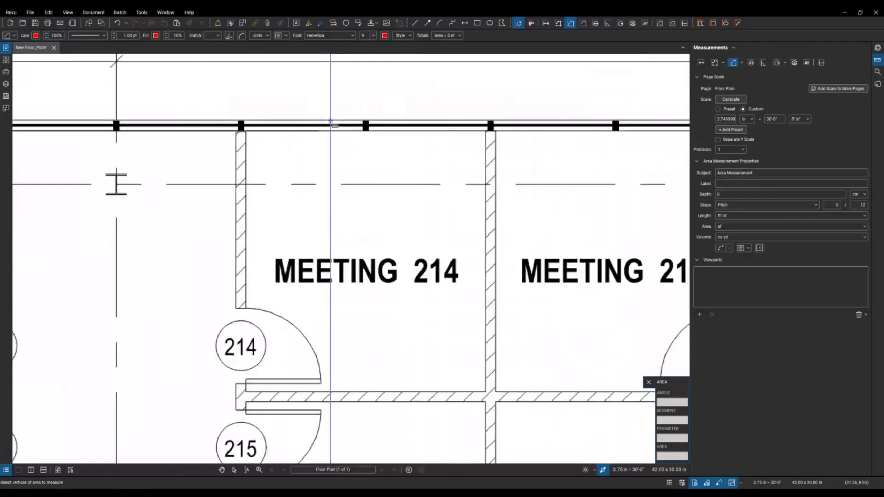
{"action": "left_click", "coordinate": [485, 131]}
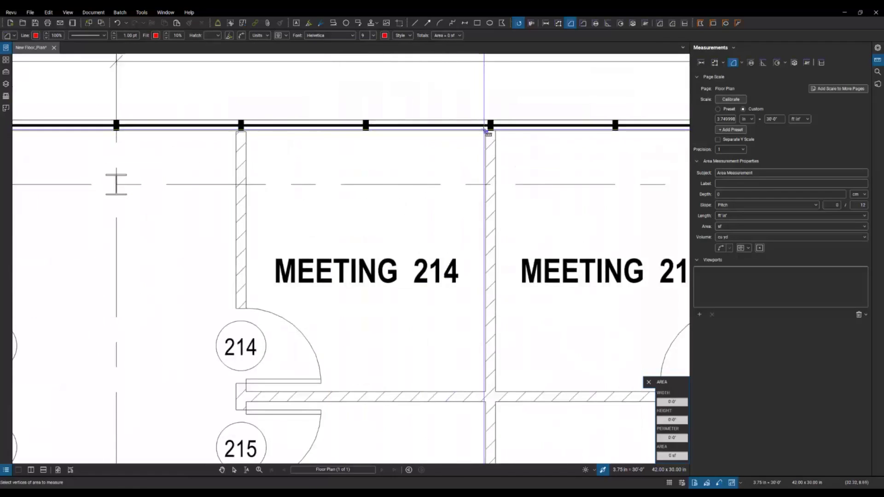
{"action": "left_click", "coordinate": [245, 391]}
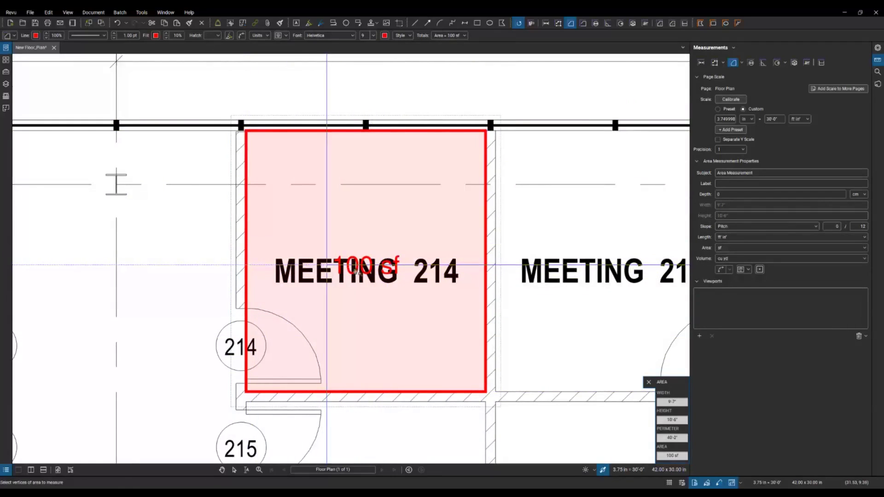
{"action": "key", "text": "Escape"}
{"action": "left_click", "coordinate": [361, 274]}
{"action": "left_click_drag", "start_coordinate": [356, 270], "coordinate": [358, 243]}
{"action": "scroll", "coordinate": [357, 243], "scroll_direction": "down", "scroll_amount": 5}
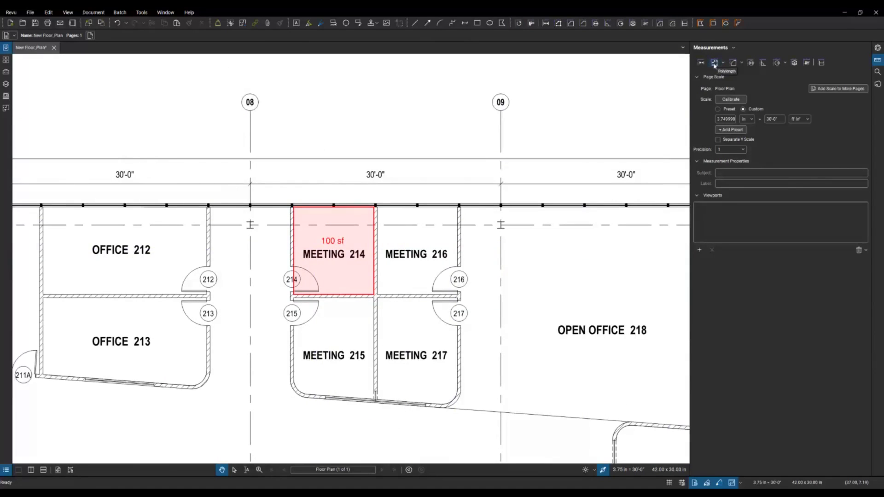
{"action": "left_click", "coordinate": [716, 65]}
Step: Start a polylength measurement at door 217 and run it downward to a 57'-3" total
{"action": "left_click", "coordinate": [715, 64]}
{"action": "scroll", "coordinate": [456, 256], "scroll_direction": "down", "scroll_amount": 2}
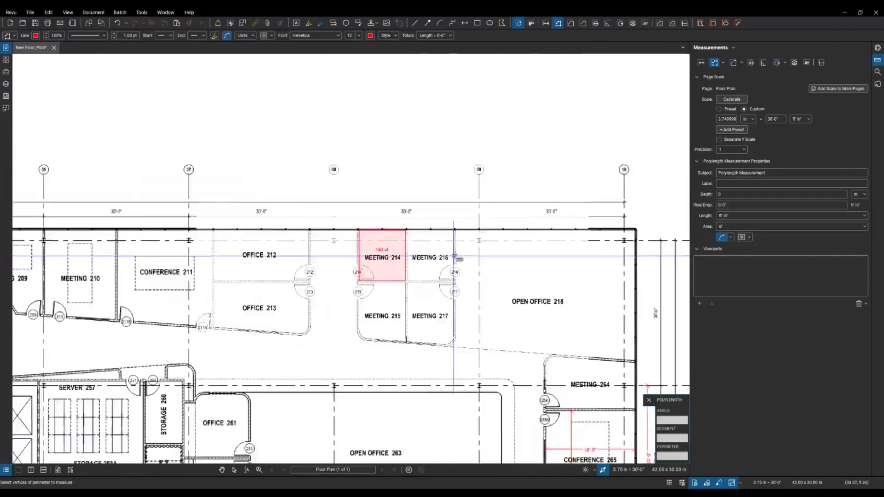
{"action": "scroll", "coordinate": [455, 256], "scroll_direction": "down", "scroll_amount": 2}
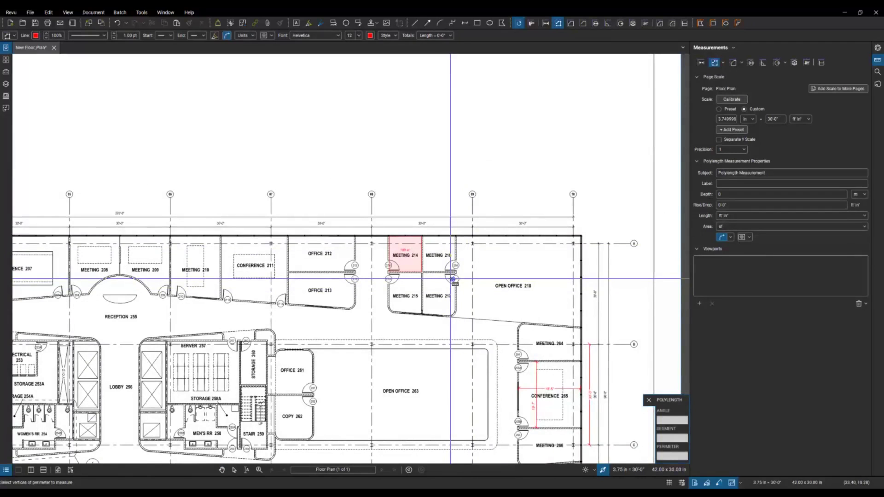
{"action": "left_click", "coordinate": [455, 279]}
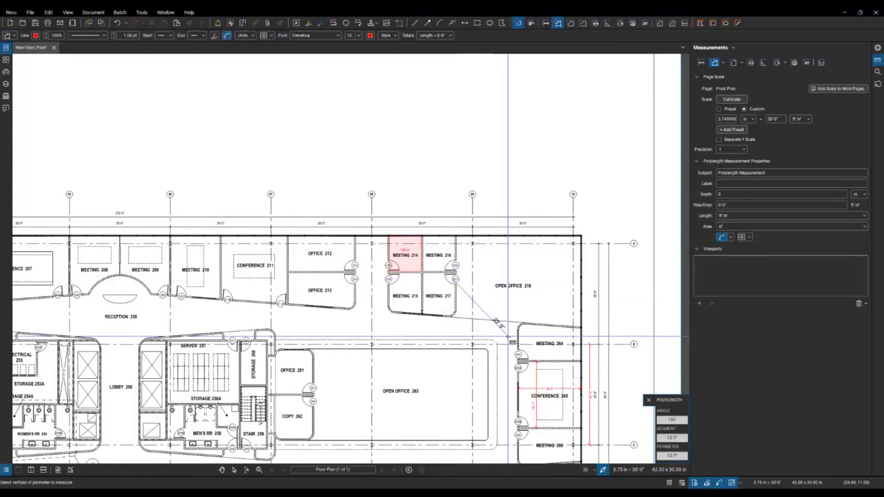
{"action": "left_click", "coordinate": [510, 344]}
{"action": "left_click", "coordinate": [507, 447]}
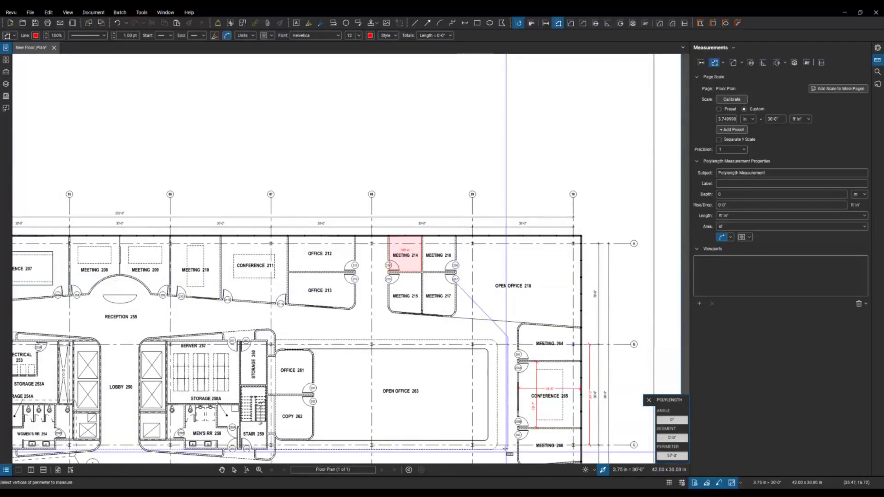
Step: Add the remaining vertices down past the Break Room and finish the measurement at 184'-11"
{"action": "scroll", "coordinate": [477, 361], "scroll_direction": "down", "scroll_amount": 4}
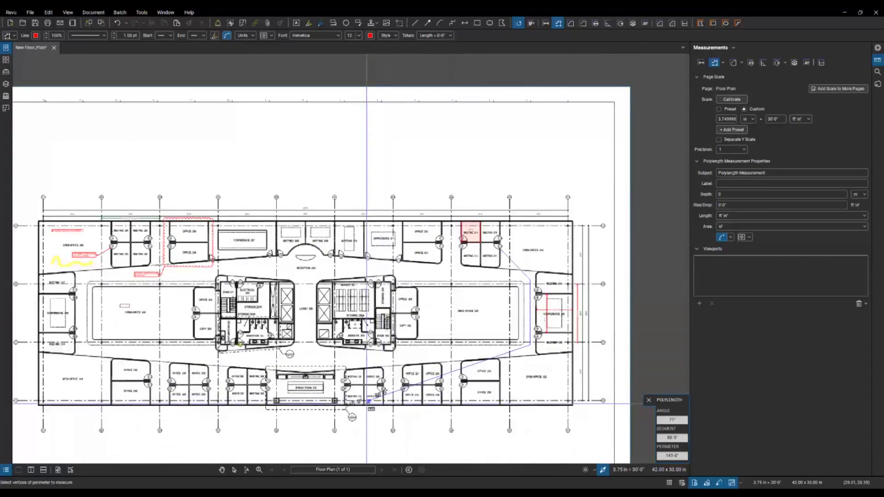
{"action": "scroll", "coordinate": [366, 403], "scroll_direction": "up", "scroll_amount": 2}
{"action": "left_click", "coordinate": [544, 341]}
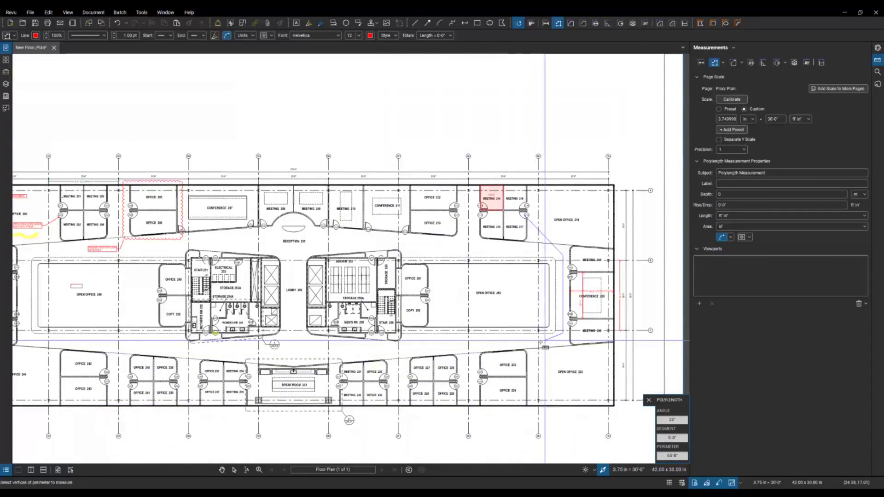
{"action": "left_click", "coordinate": [334, 354]}
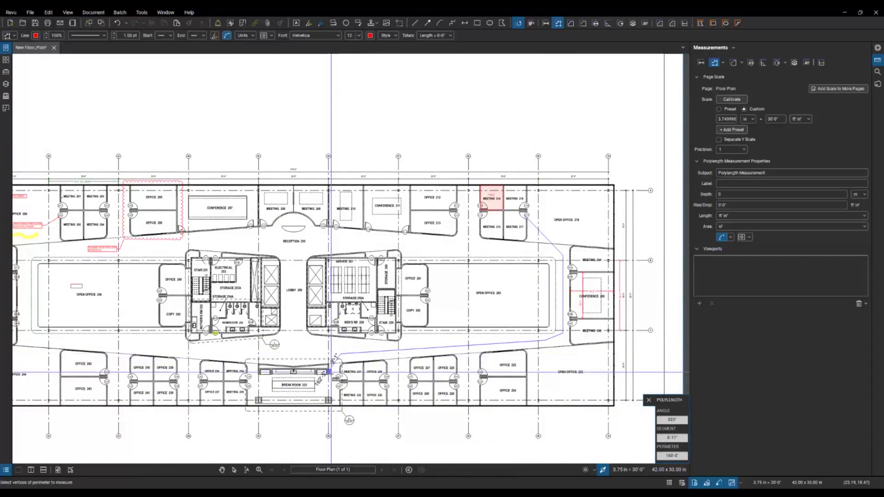
{"action": "left_click", "coordinate": [330, 378]}
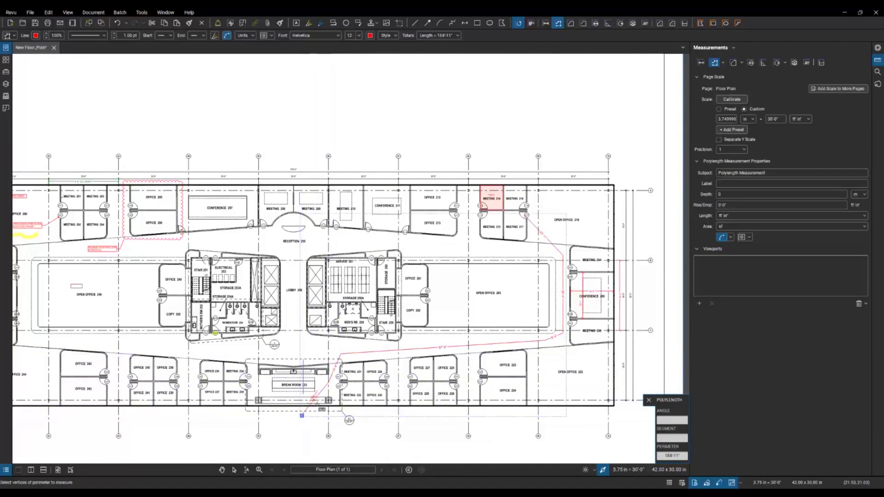
{"action": "key", "text": "Escape"}
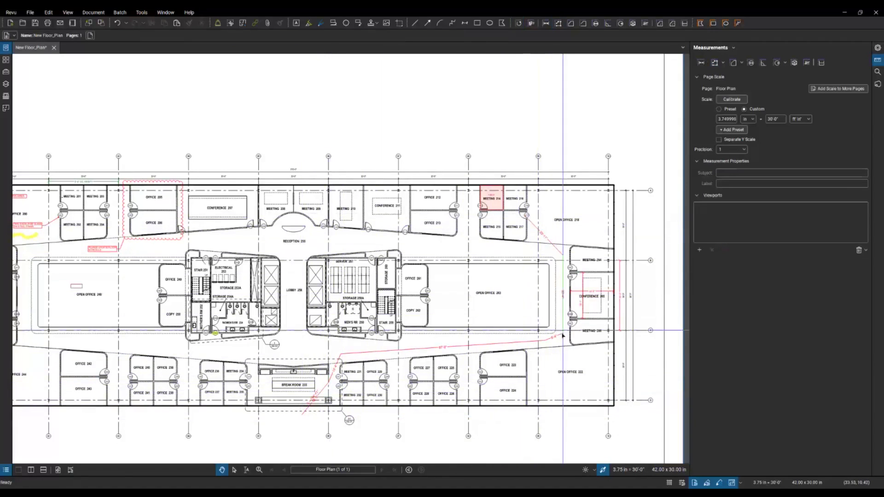
{"action": "scroll", "coordinate": [312, 403], "scroll_direction": "up", "scroll_amount": 2}
{"action": "scroll", "coordinate": [312, 403], "scroll_direction": "up", "scroll_amount": 3}
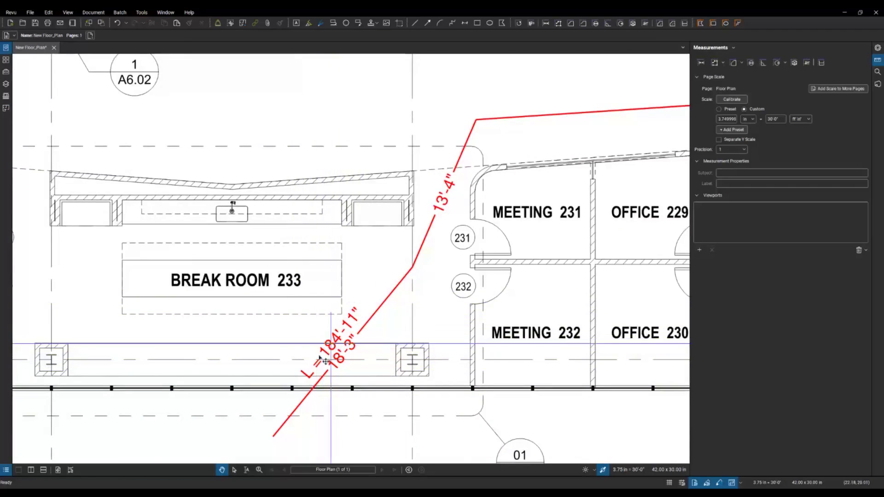
{"action": "scroll", "coordinate": [366, 328], "scroll_direction": "down", "scroll_amount": 6}
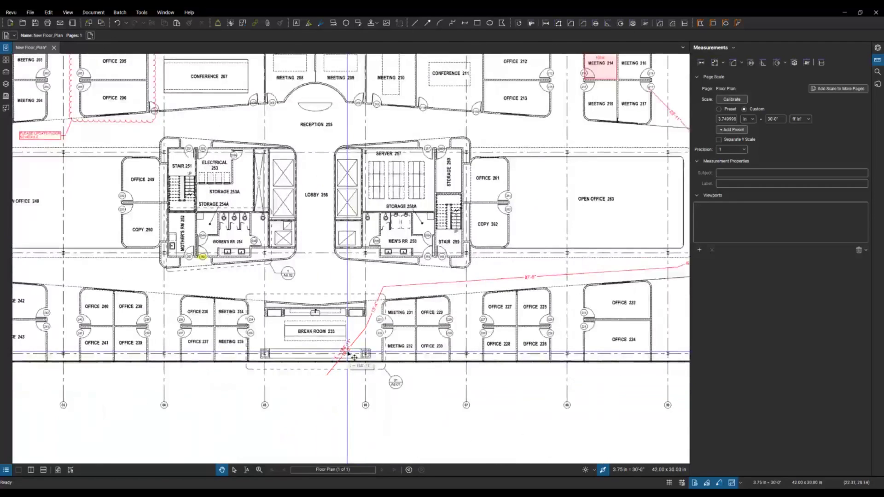
{"action": "scroll", "coordinate": [348, 354], "scroll_direction": "up", "scroll_amount": 2}
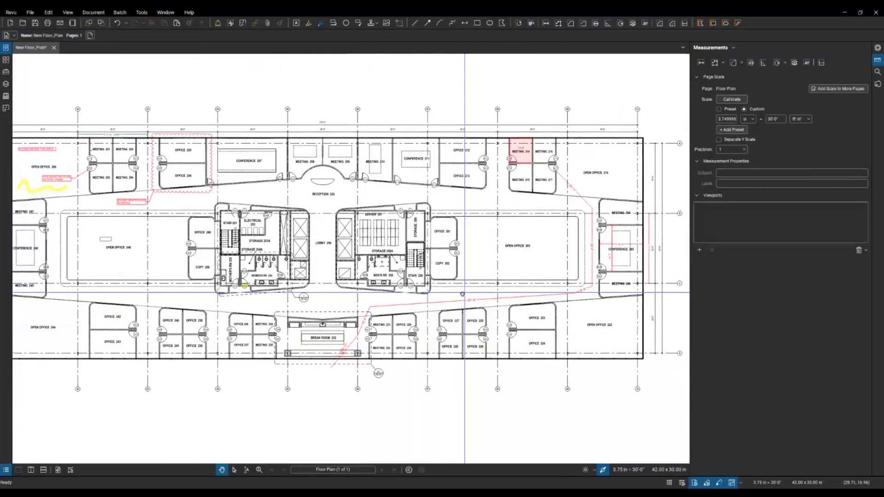
Step: Pan down to the title block, then close the New Floor_Plan.pdf tab to bring up the save prompt
{"action": "left_click_drag", "start_coordinate": [450, 310], "coordinate": [421, 300]}
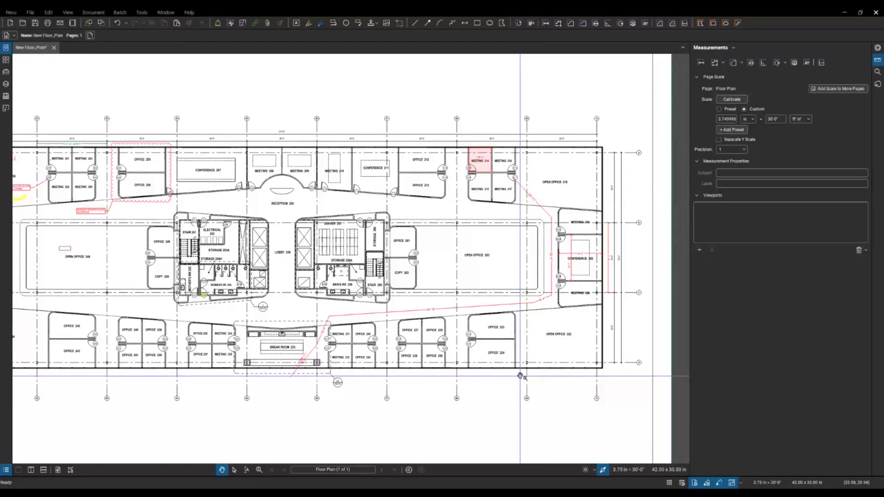
{"action": "scroll", "coordinate": [447, 385], "scroll_direction": "down", "scroll_amount": 2}
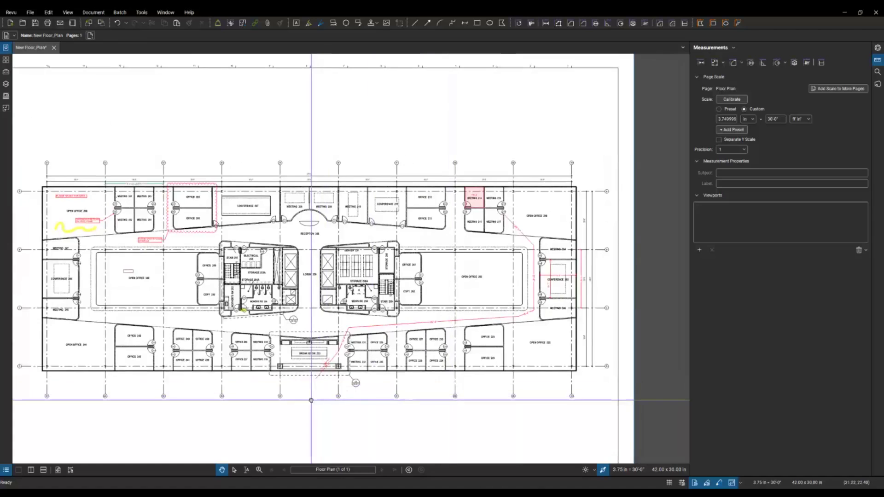
{"action": "left_click_drag", "start_coordinate": [311, 400], "coordinate": [348, 388]}
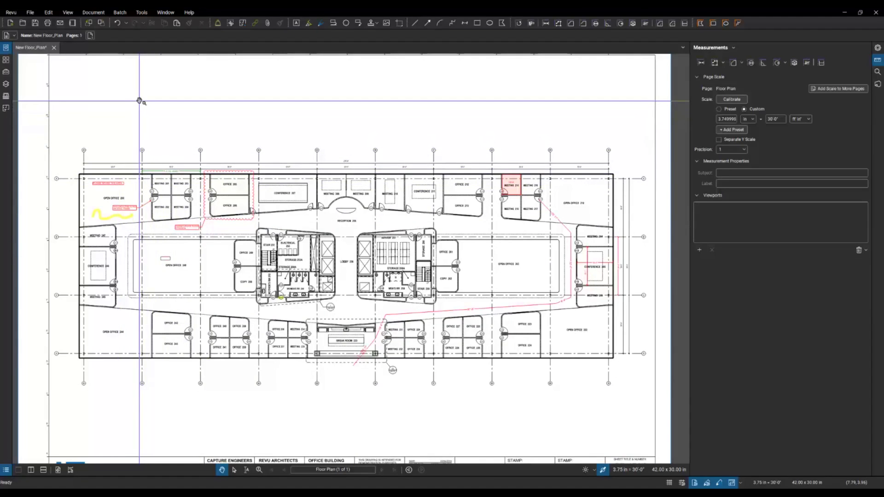
{"action": "left_click", "coordinate": [98, 14]}
{"action": "left_click", "coordinate": [171, 86]}
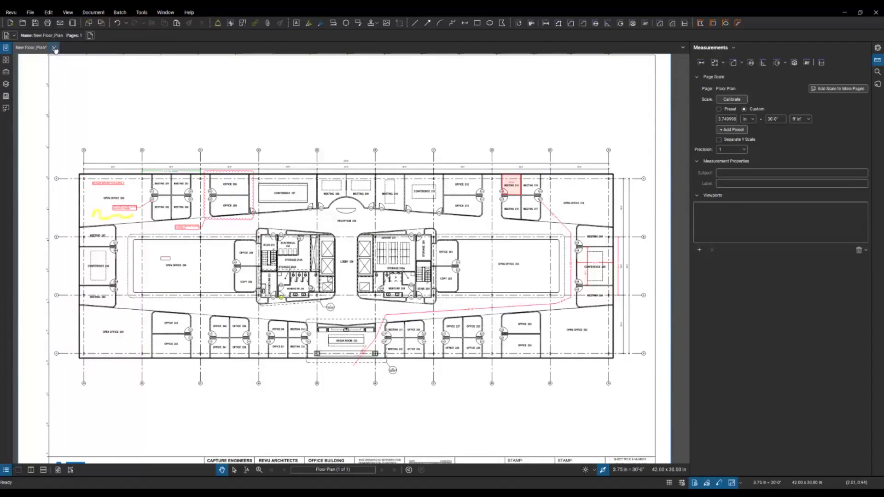
{"action": "left_click", "coordinate": [54, 48]}
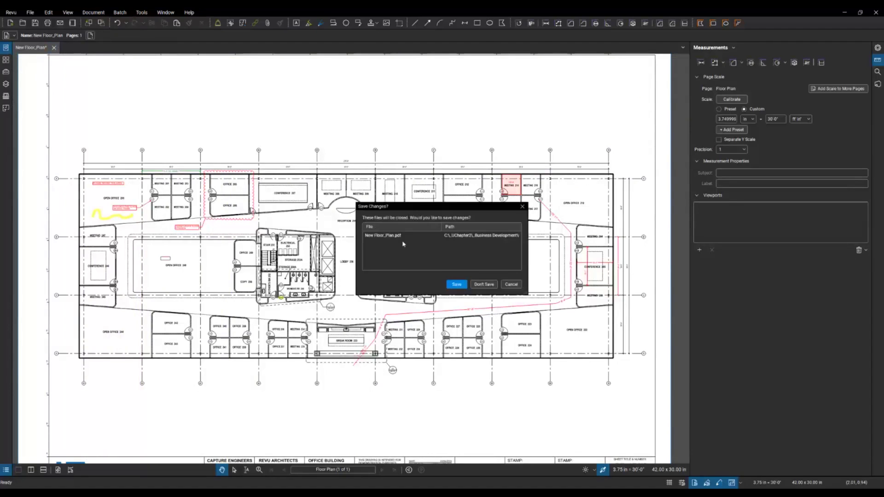
Step: Discard the floor plan changes and open A 2.01.2_Rev A.pdf and A 2.01.2_Rev C.pdf
{"action": "left_click", "coordinate": [484, 285]}
{"action": "left_click", "coordinate": [5, 48]}
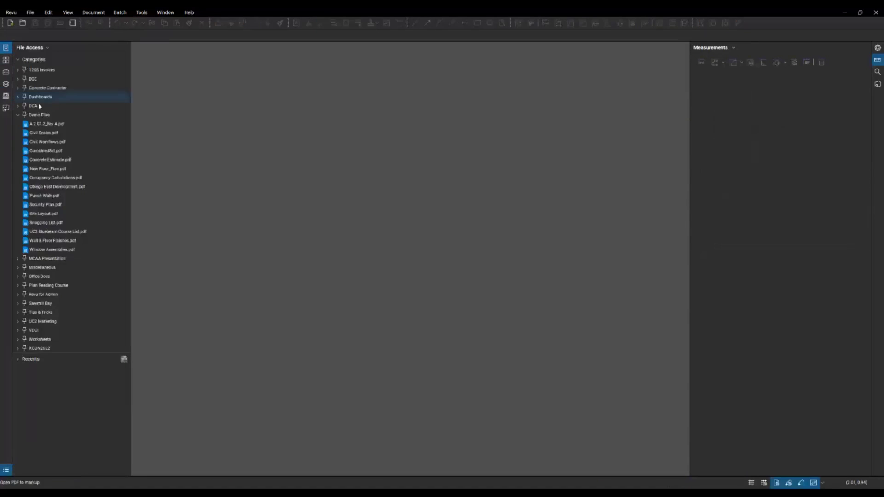
{"action": "left_click", "coordinate": [40, 125]}
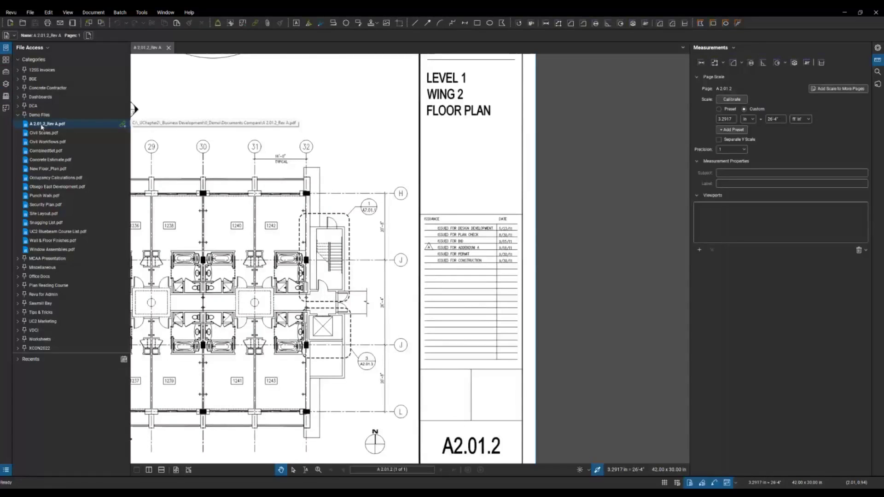
{"action": "right_click", "coordinate": [42, 127]}
{"action": "left_click", "coordinate": [46, 144]}
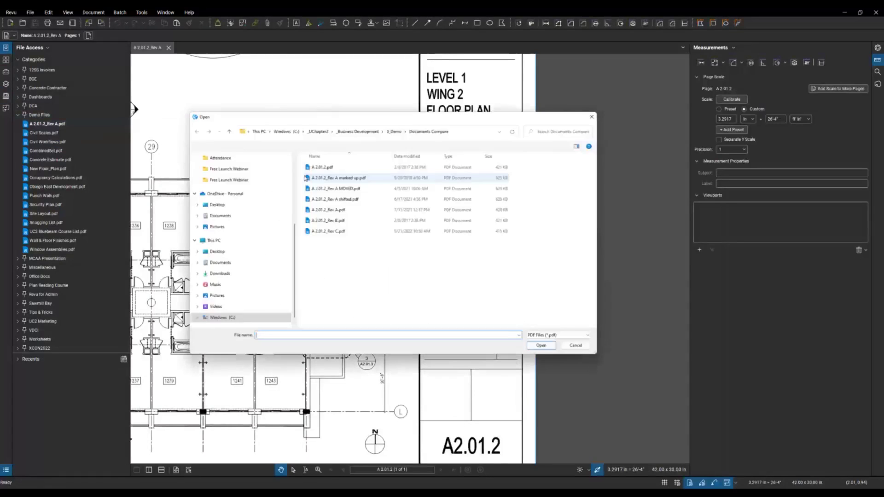
{"action": "double_click", "coordinate": [338, 231]}
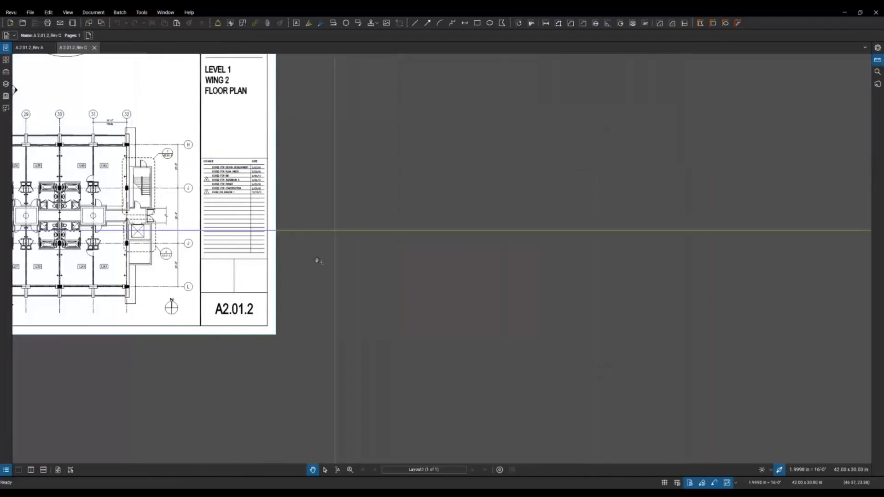
Step: Show Rev A and Rev C in vertically split panes, with Rev A active
{"action": "left_click", "coordinate": [31, 470]}
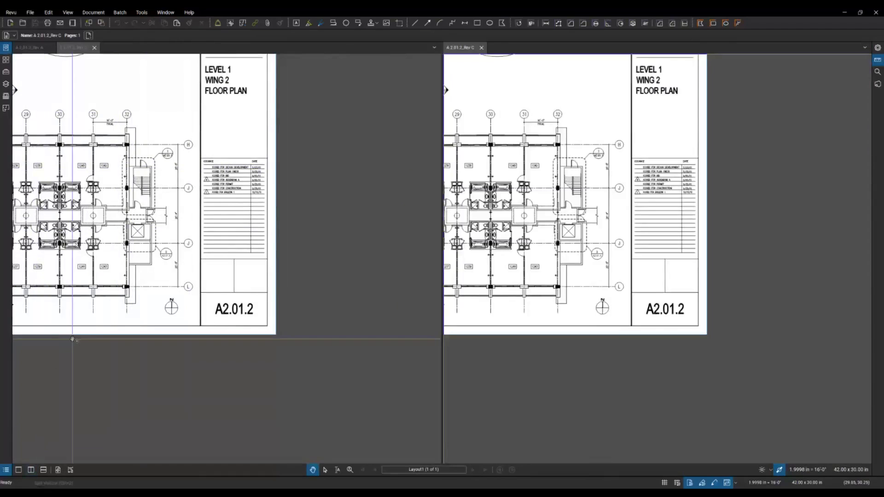
{"action": "left_click", "coordinate": [93, 48]}
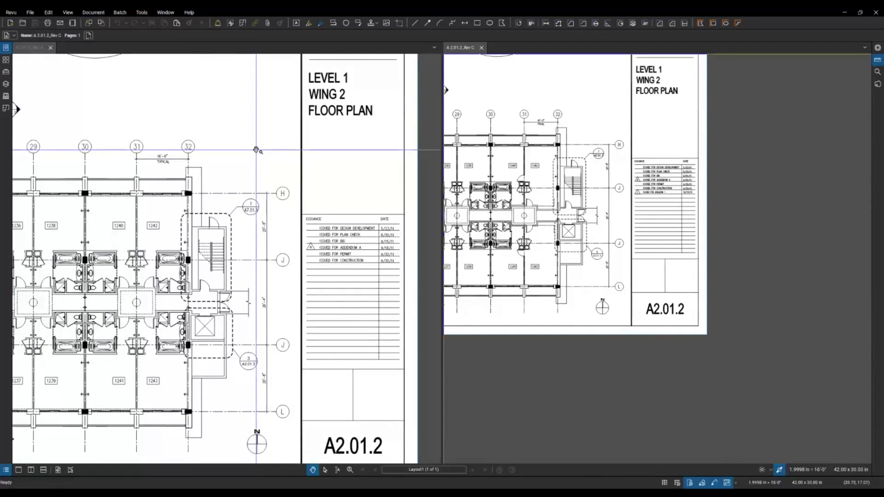
{"action": "scroll", "coordinate": [209, 194], "scroll_direction": "down", "scroll_amount": 3}
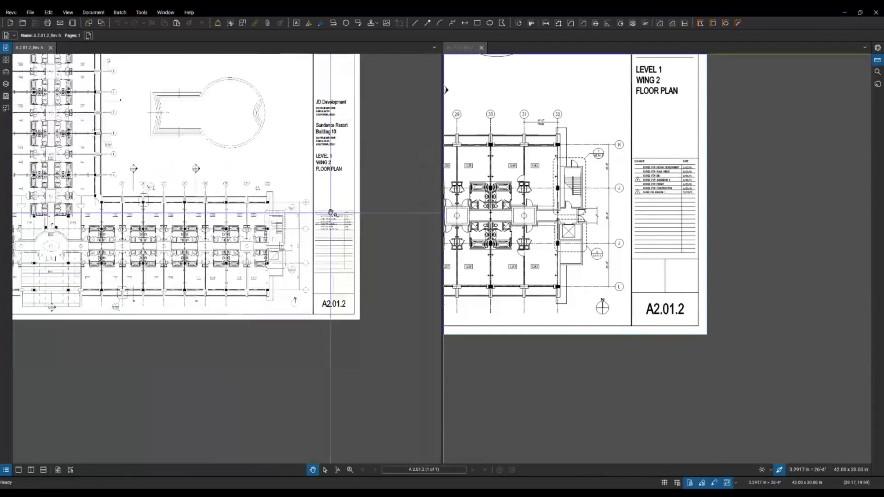
{"action": "scroll", "coordinate": [209, 194], "scroll_direction": "down", "scroll_amount": 3}
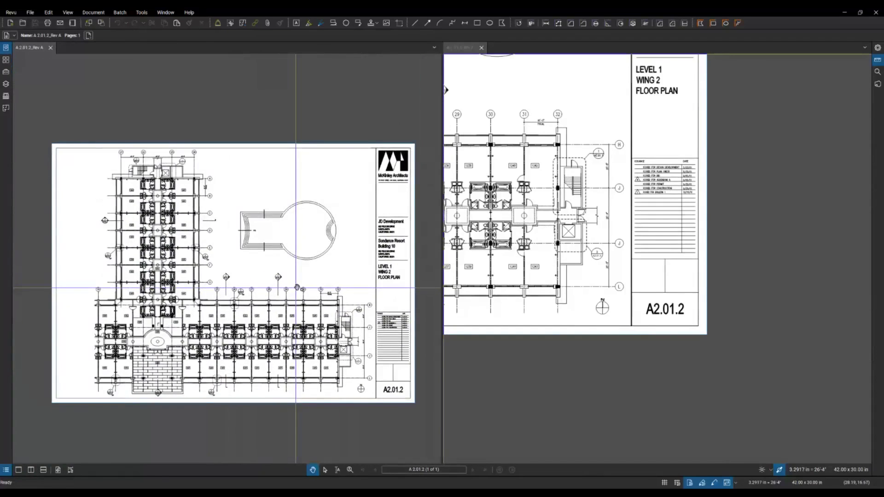
{"action": "scroll", "coordinate": [538, 278], "scroll_direction": "down", "scroll_amount": 3}
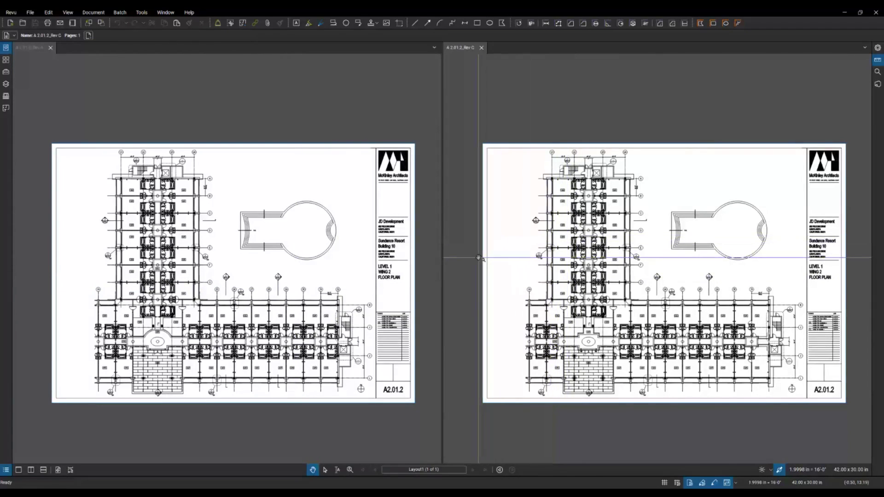
{"action": "left_click", "coordinate": [265, 197]}
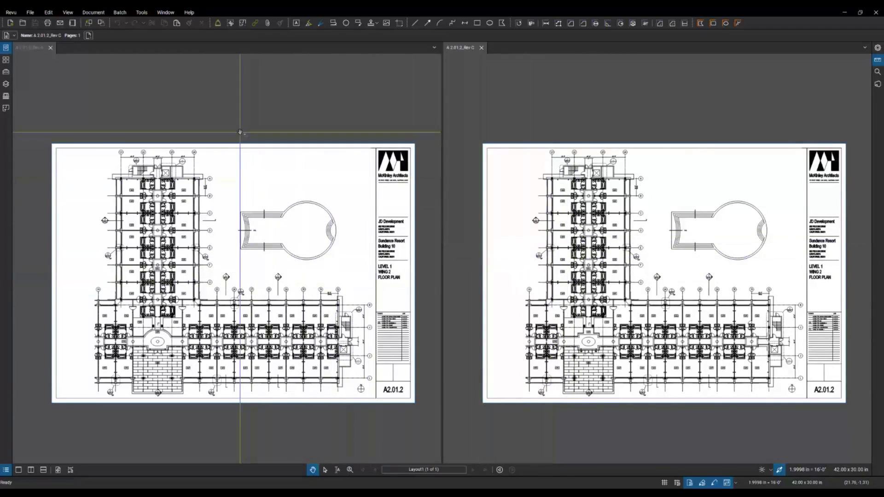
Step: Run Document > Compare Documents on Rev A and Rev C to generate the Rev C_Diff sheet
{"action": "left_click", "coordinate": [93, 13]}
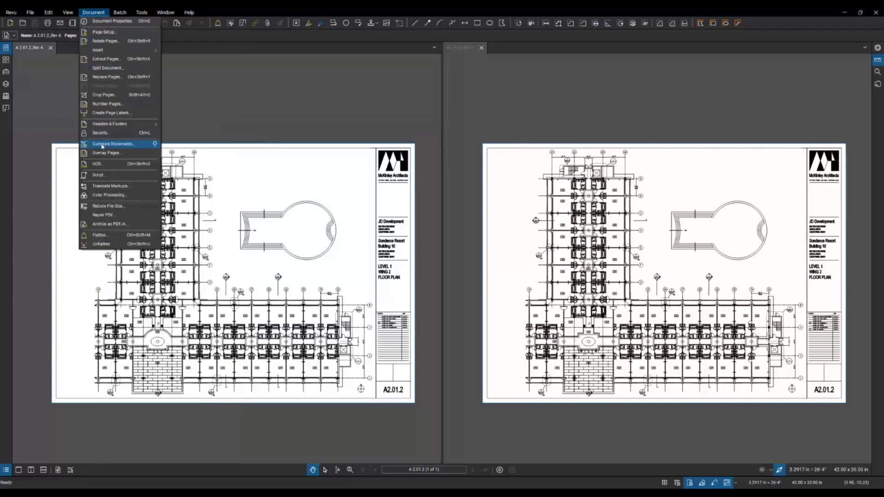
{"action": "left_click", "coordinate": [121, 147]}
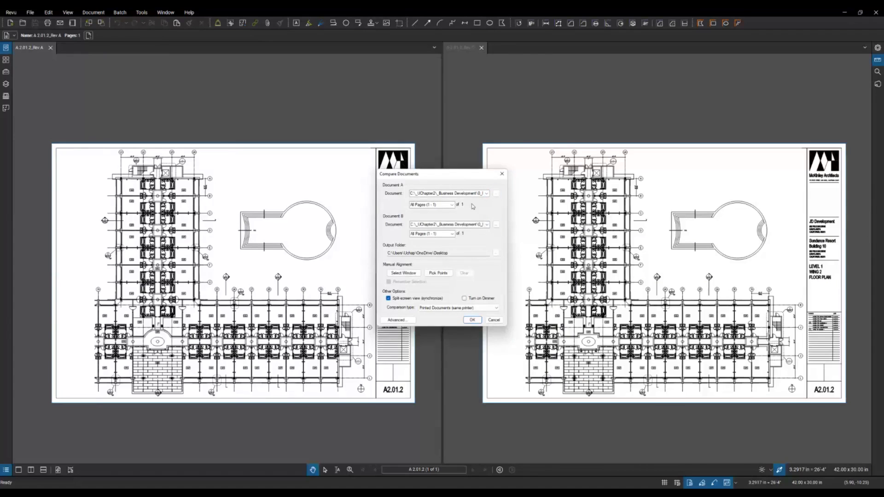
{"action": "left_click", "coordinate": [472, 319]}
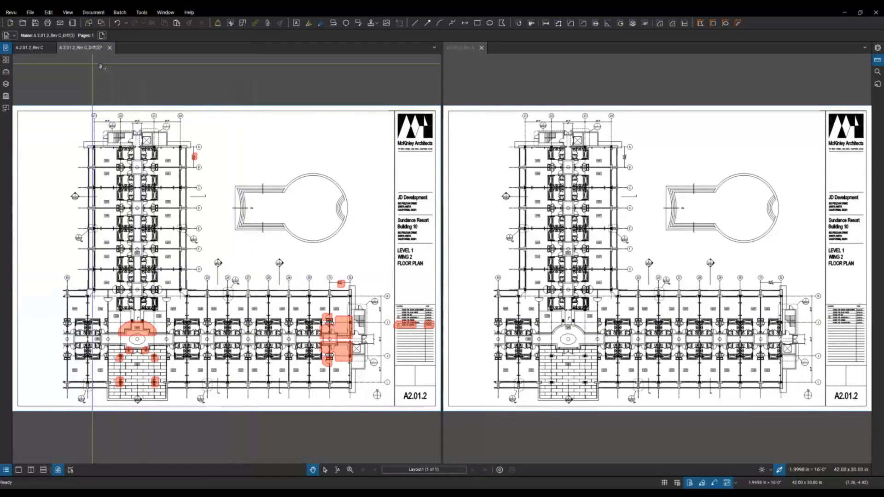
Step: Split into three vertical panes and zoom to the clouded courtyard and rooms
{"action": "left_click", "coordinate": [30, 469]}
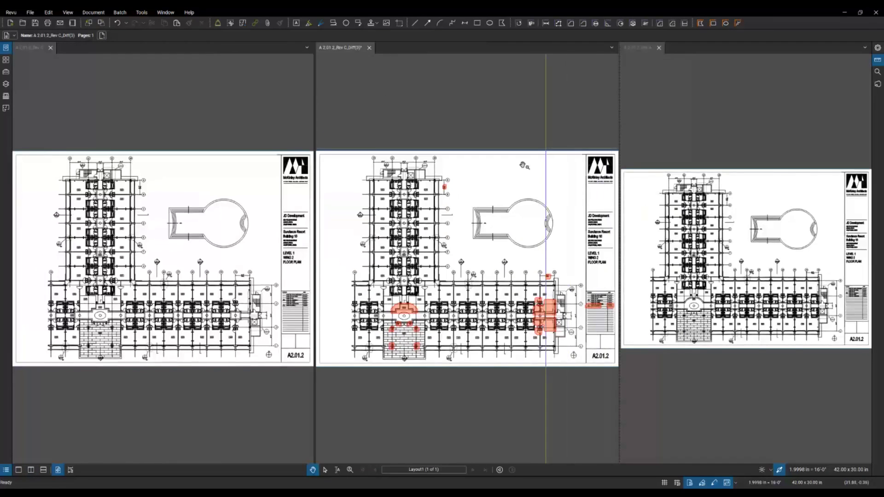
{"action": "scroll", "coordinate": [377, 348], "scroll_direction": "up", "scroll_amount": 5}
{"action": "scroll", "coordinate": [377, 348], "scroll_direction": "up", "scroll_amount": 3}
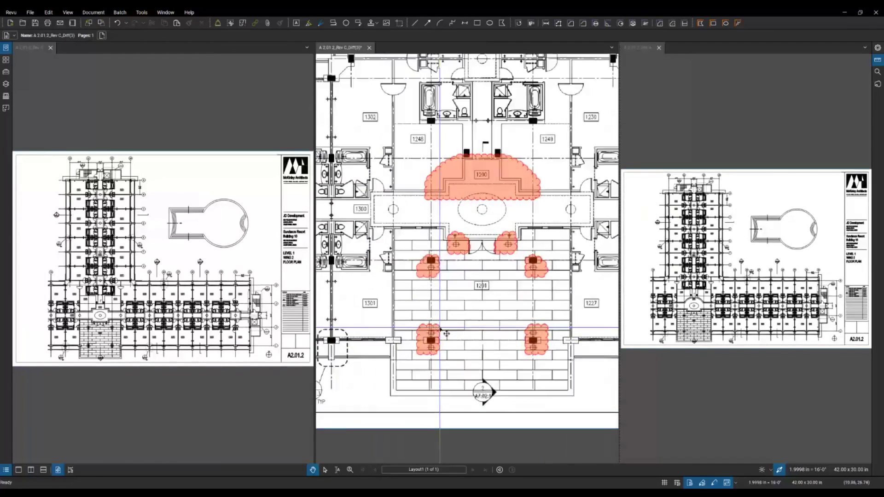
{"action": "left_click_drag", "start_coordinate": [485, 288], "coordinate": [483, 297]}
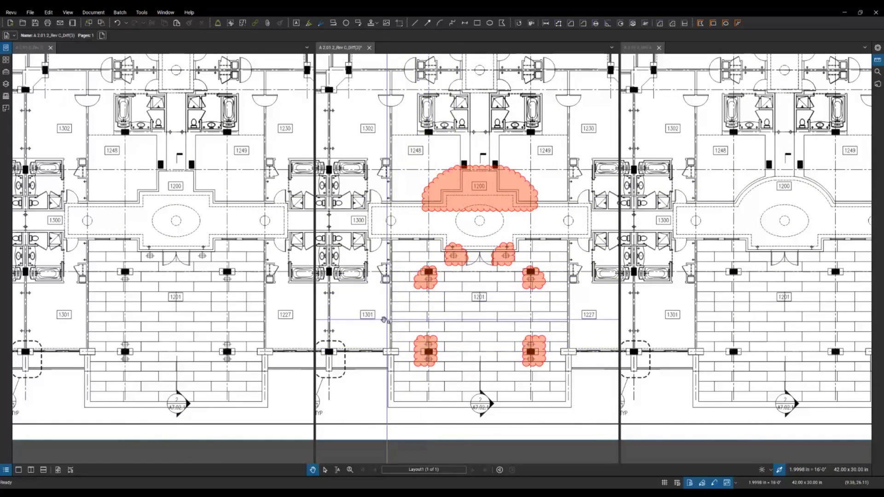
Step: Adjust the zoom across the panes, then close the Rev C_Diff sheet without saving
{"action": "scroll", "coordinate": [371, 320], "scroll_direction": "down", "scroll_amount": 4}
{"action": "scroll", "coordinate": [372, 322], "scroll_direction": "right", "scroll_amount": 5}
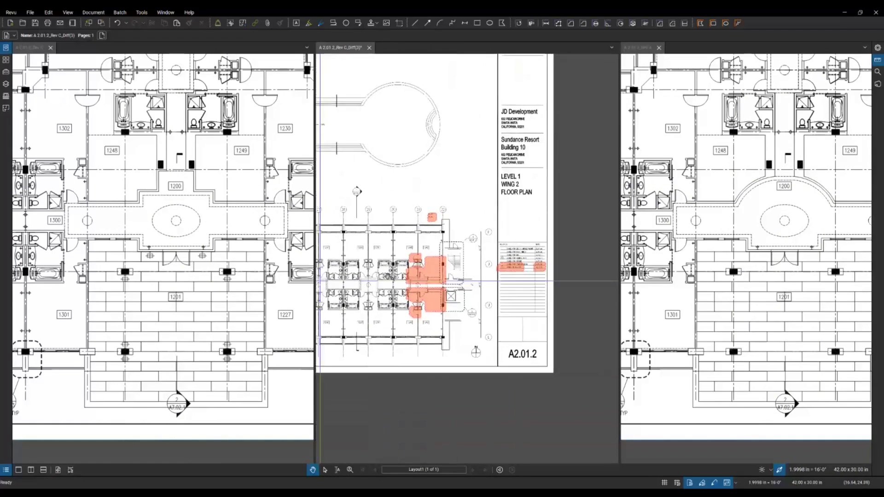
{"action": "scroll", "coordinate": [418, 278], "scroll_direction": "up", "scroll_amount": 3}
{"action": "scroll", "coordinate": [418, 277], "scroll_direction": "up", "scroll_amount": 1}
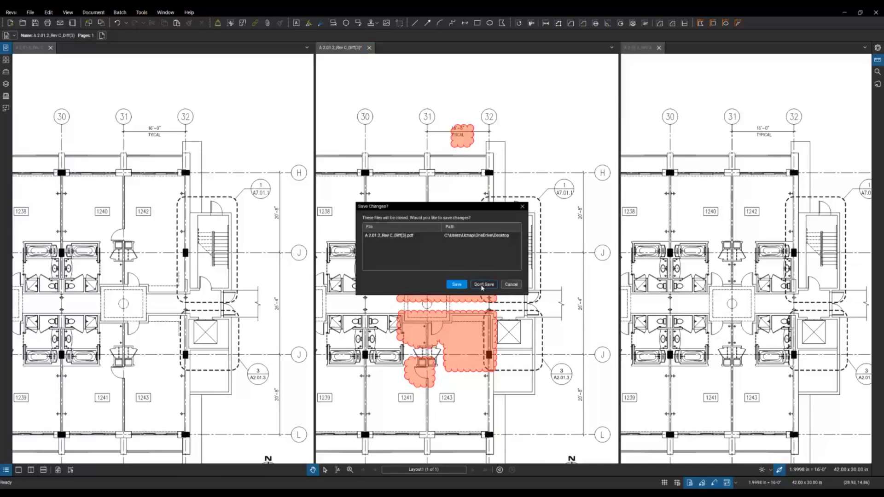
{"action": "left_click", "coordinate": [483, 284]}
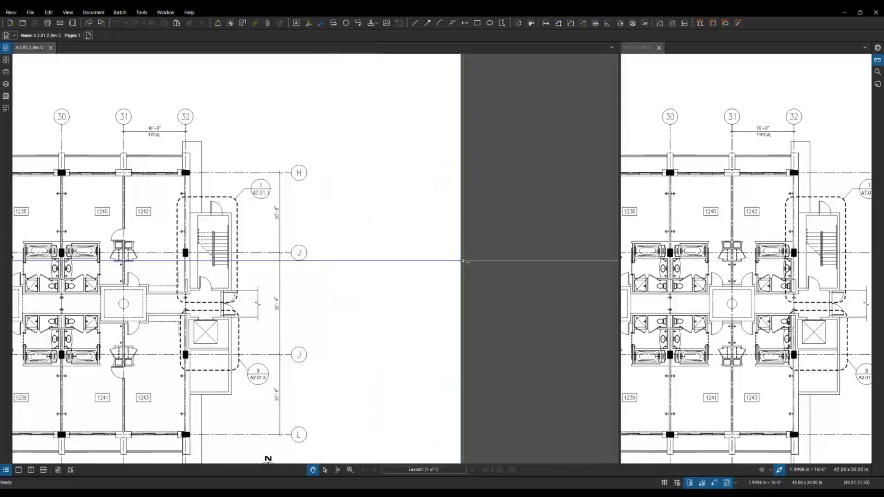
Step: Use Document > Overlay Pages to layer Rev C in red over Rev A in green
{"action": "left_click", "coordinate": [93, 13]}
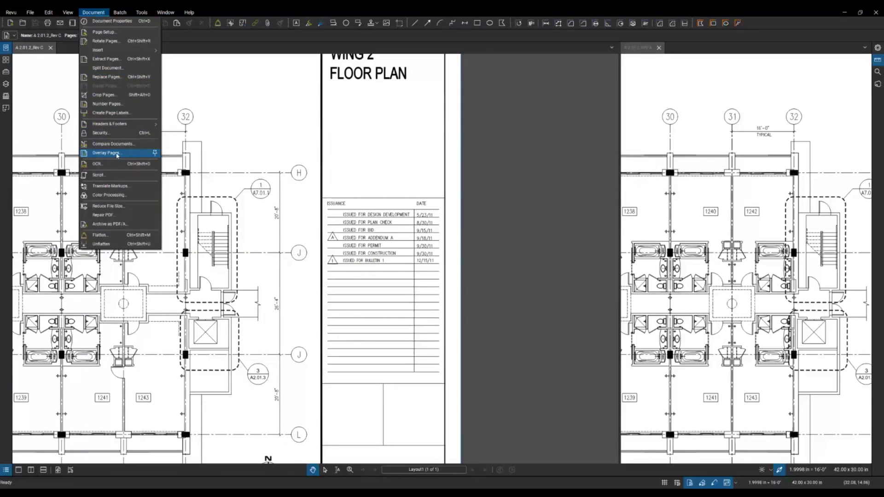
{"action": "left_click", "coordinate": [116, 156]}
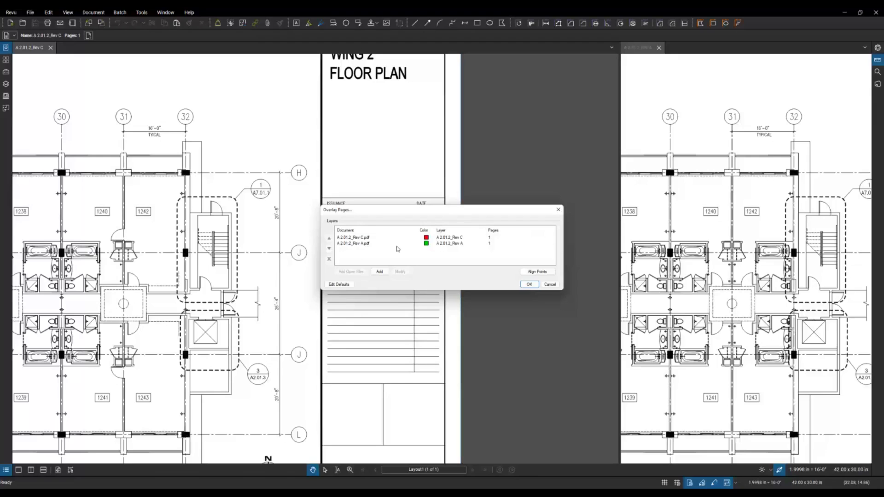
{"action": "left_click", "coordinate": [528, 285]}
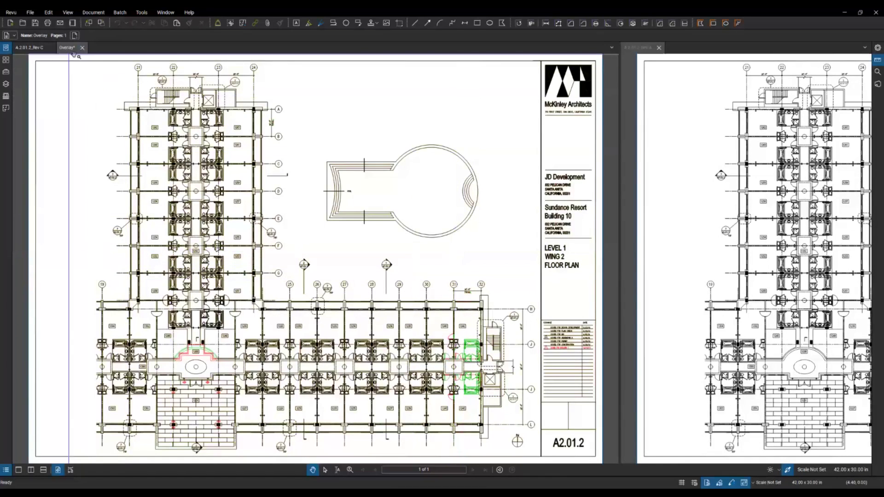
Step: Add a third pane and zoom every view to the lobby where room 1200's wall changed
{"action": "left_click", "coordinate": [30, 469]}
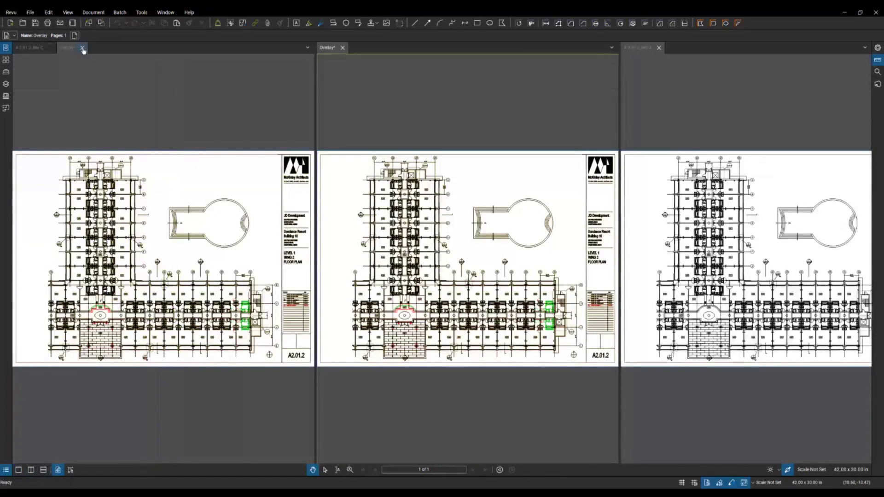
{"action": "scroll", "coordinate": [397, 336], "scroll_direction": "up", "scroll_amount": 8}
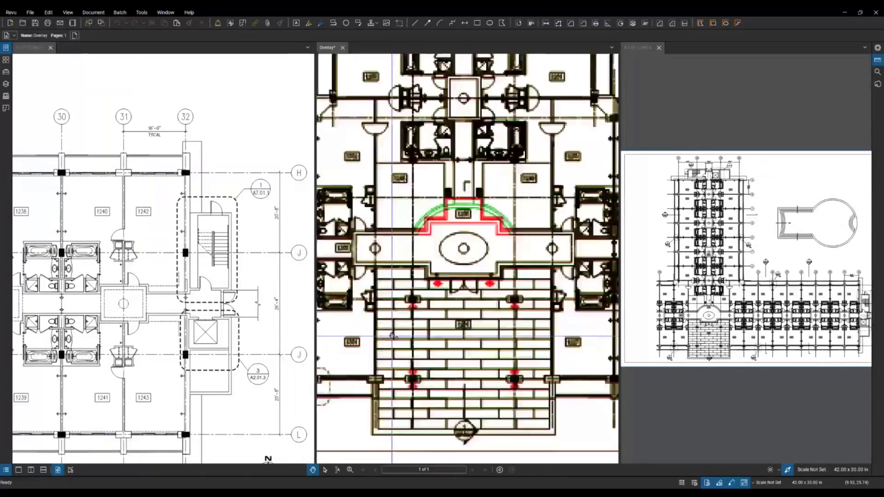
{"action": "scroll", "coordinate": [445, 326], "scroll_direction": "up", "scroll_amount": 2}
{"action": "left_click_drag", "start_coordinate": [467, 301], "coordinate": [437, 292]}
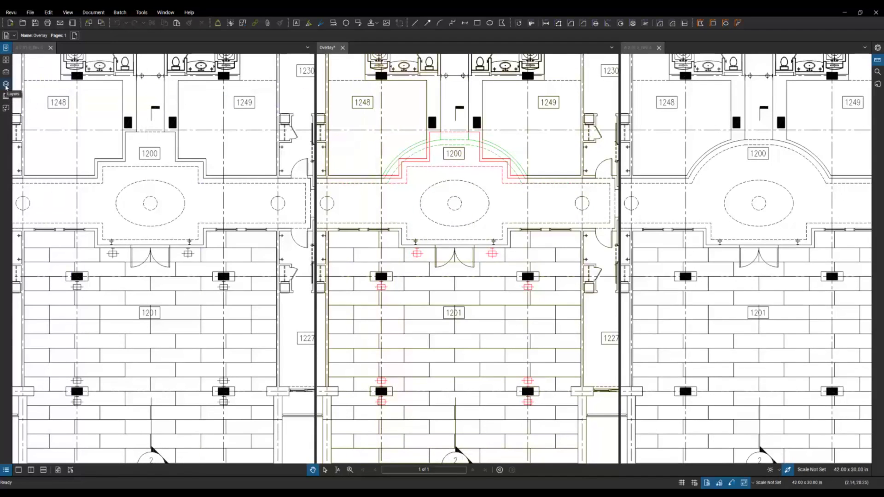
Step: Toggle the A.2.01.2_Rev C and Rev A overlay layers off and back on, then close Layers
{"action": "left_click", "coordinate": [6, 85]}
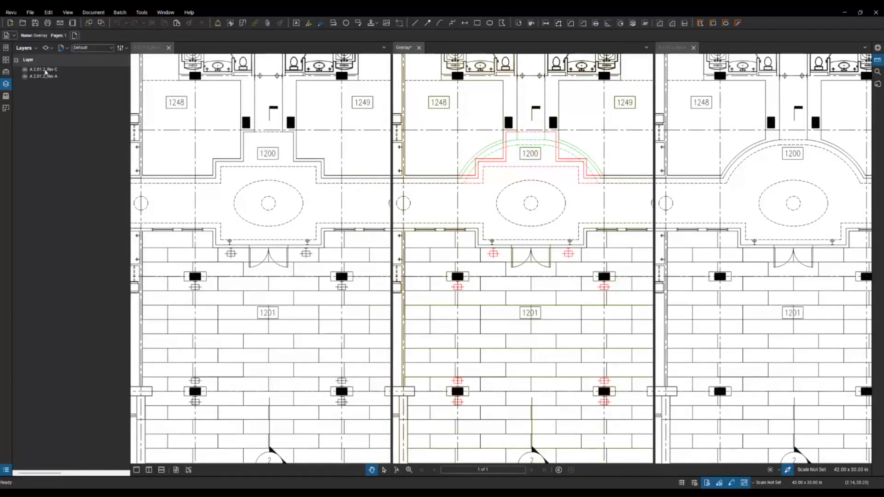
{"action": "left_click", "coordinate": [24, 70]}
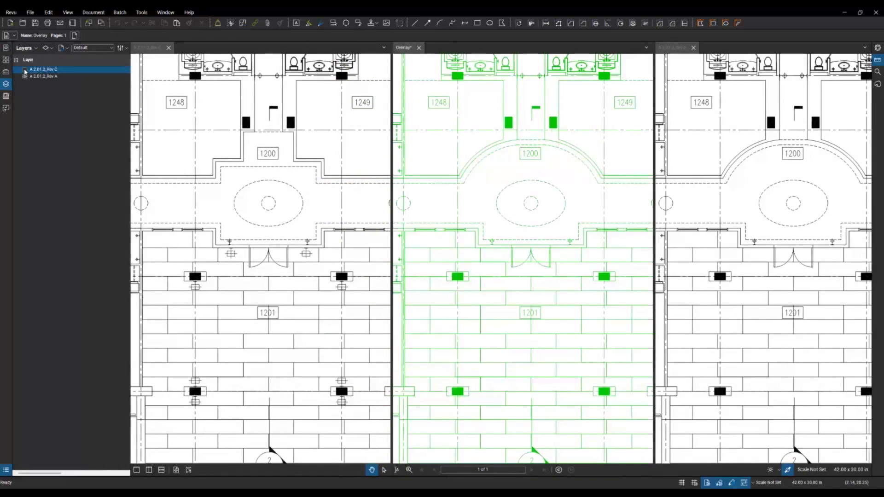
{"action": "left_click", "coordinate": [24, 69]}
{"action": "left_click", "coordinate": [25, 77]}
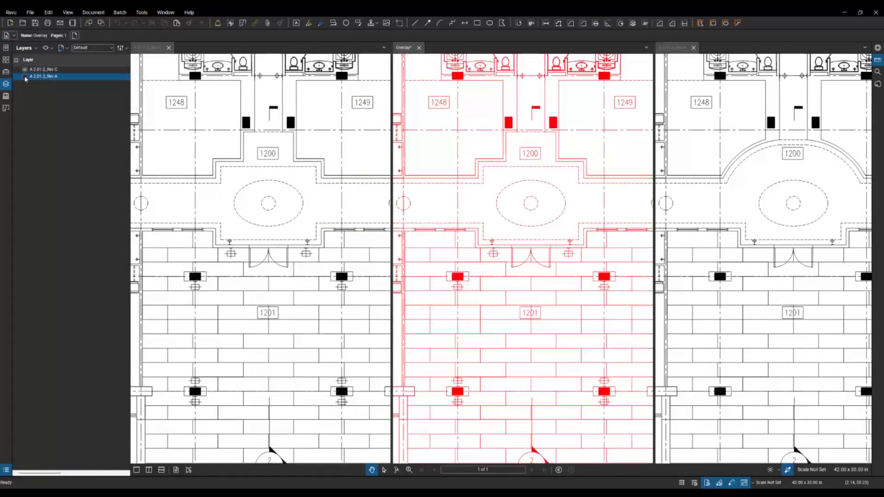
{"action": "left_click", "coordinate": [25, 77]}
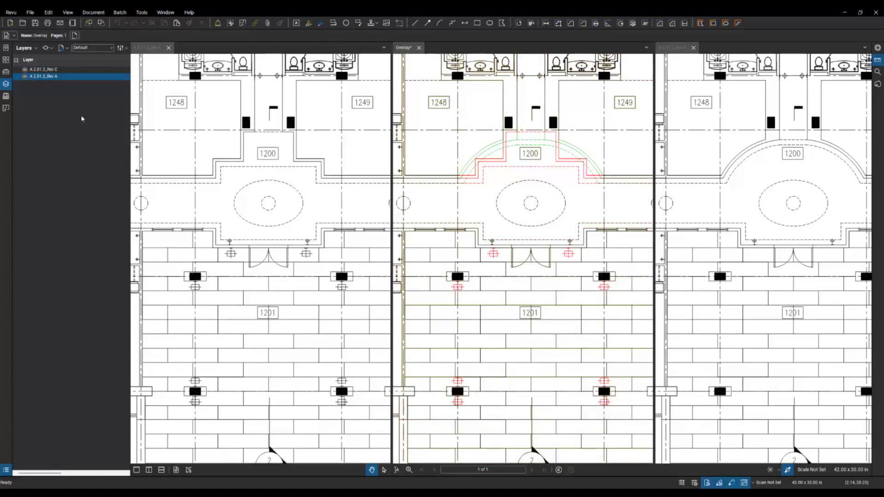
{"action": "key", "text": "alt+l"}
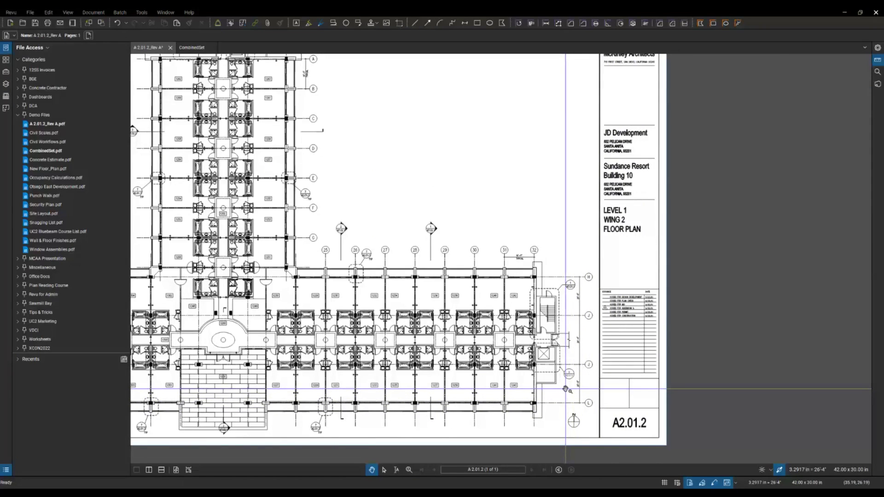
Step: Zoom to the stair and elevator area and draw a Cloud+ revision cloud below the elevator
{"action": "scroll", "coordinate": [584, 392], "scroll_direction": "up", "scroll_amount": 5}
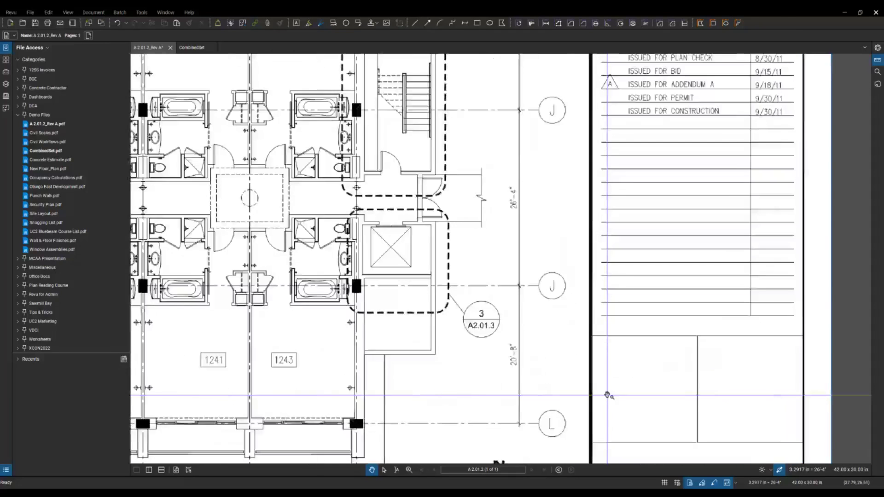
{"action": "left_click_drag", "start_coordinate": [464, 363], "coordinate": [415, 332]}
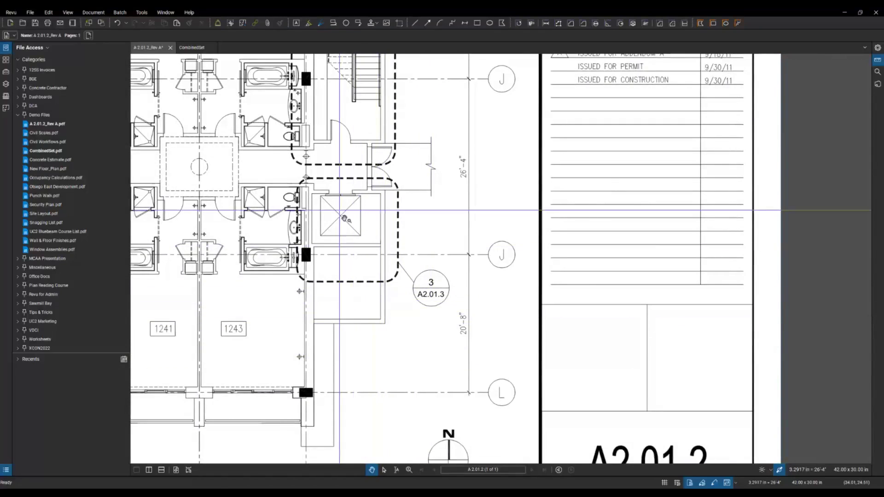
{"action": "left_click", "coordinate": [143, 13]}
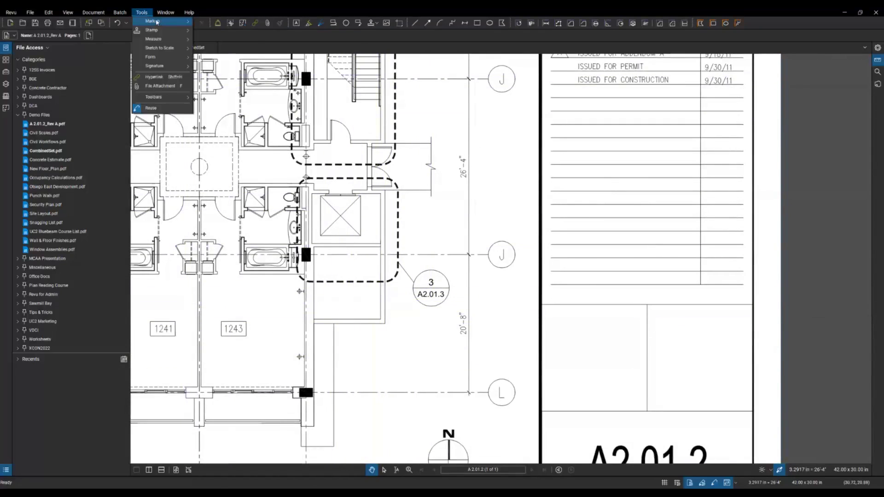
{"action": "mouse_move", "coordinate": [156, 21]}
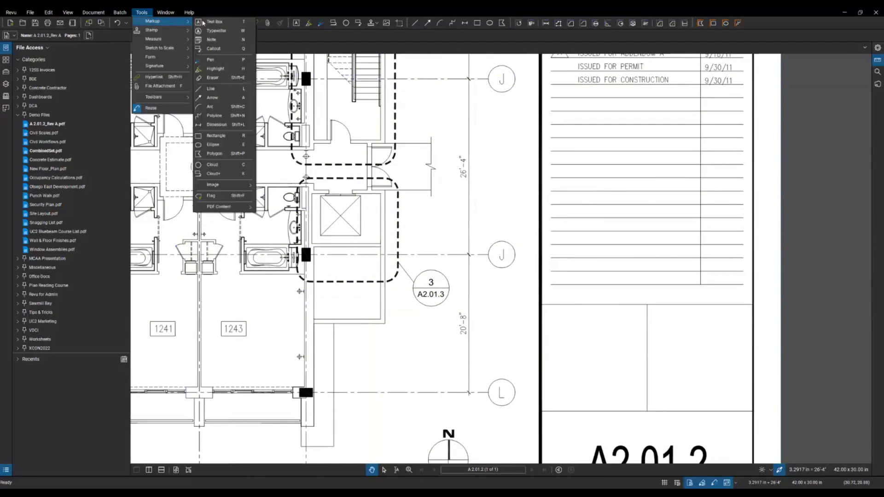
{"action": "left_click", "coordinate": [225, 175]}
{"action": "left_click_drag", "start_coordinate": [328, 261], "coordinate": [399, 337]}
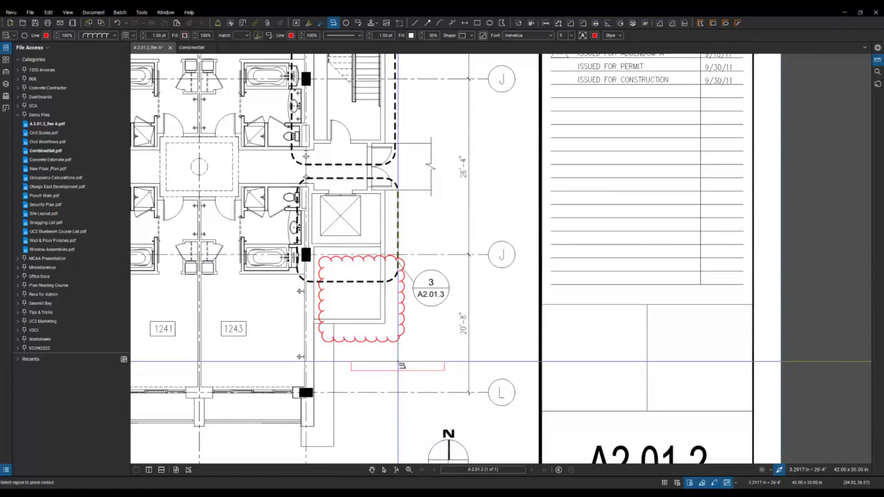
Step: Place the cloud's callout reading SEE STANDARD DETAIL, then select the cloud markup
{"action": "left_click", "coordinate": [397, 362]}
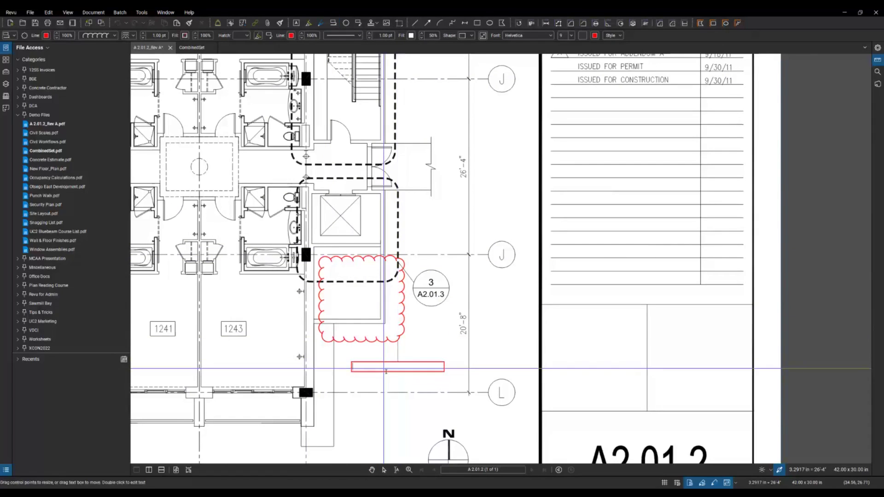
{"action": "type", "text": "SEE STANDARD DE"}
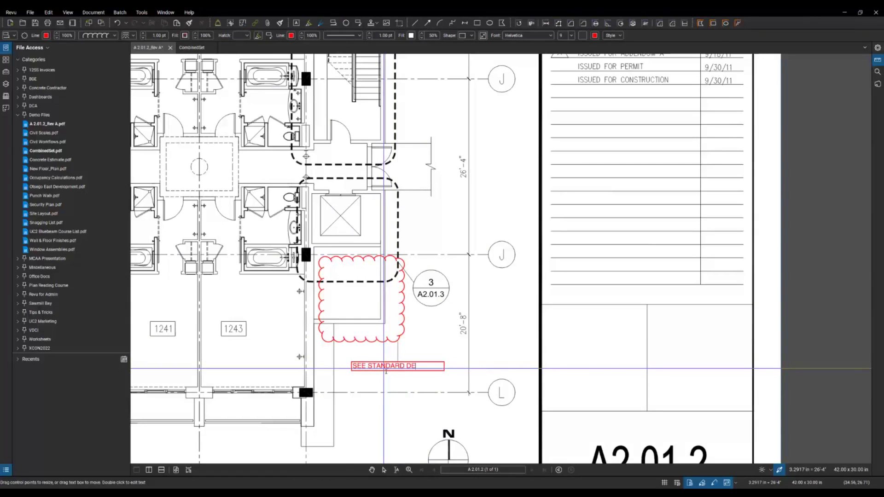
{"action": "type", "text": "TAILS"}
{"action": "key", "text": "BackSpace"}
{"action": "left_click", "coordinate": [403, 386]}
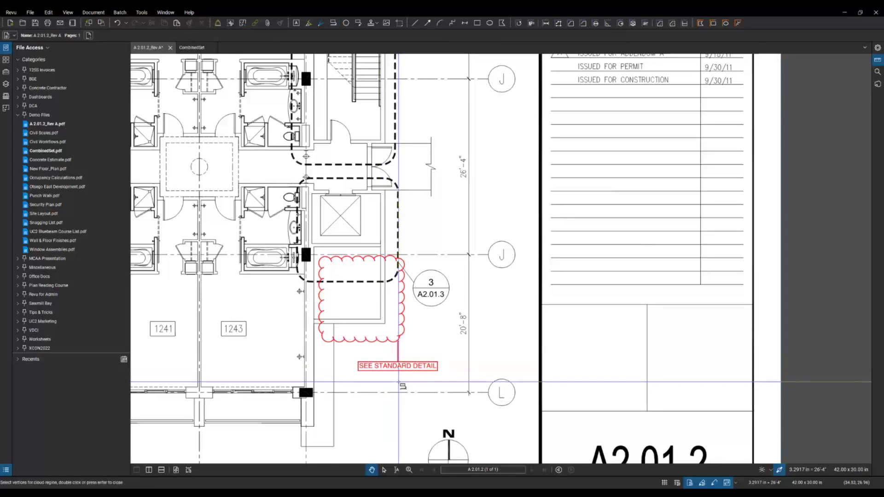
{"action": "left_click", "coordinate": [396, 366]}
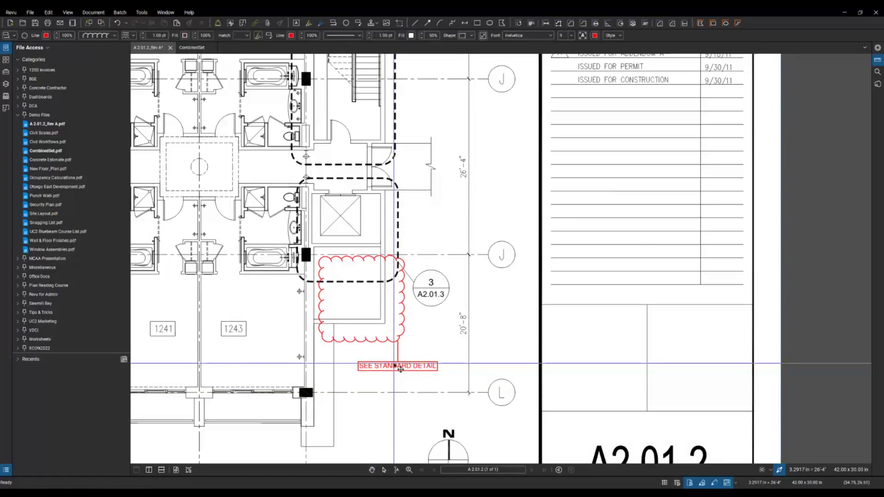
{"action": "right_click", "coordinate": [395, 366]}
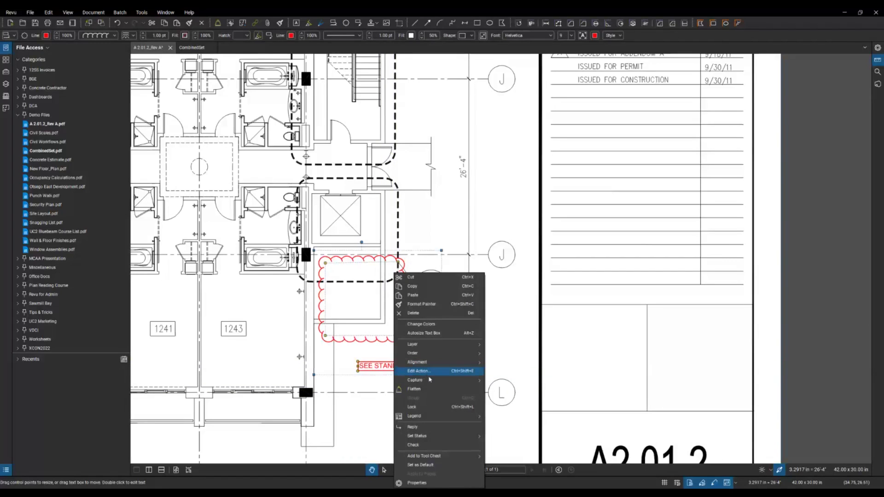
Step: Attach Spec Diagram_Column.gif from the 0_Demo Images folder to the callout, then deselect it
{"action": "mouse_move", "coordinate": [426, 381]}
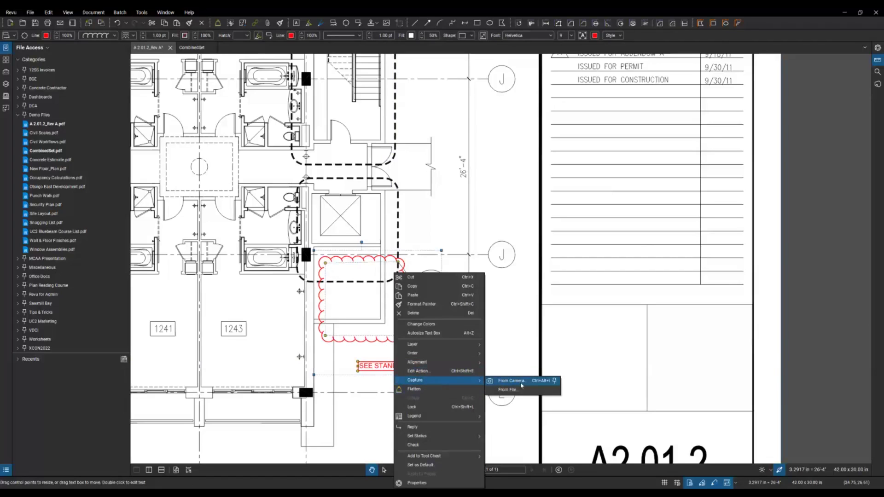
{"action": "left_click", "coordinate": [520, 388]}
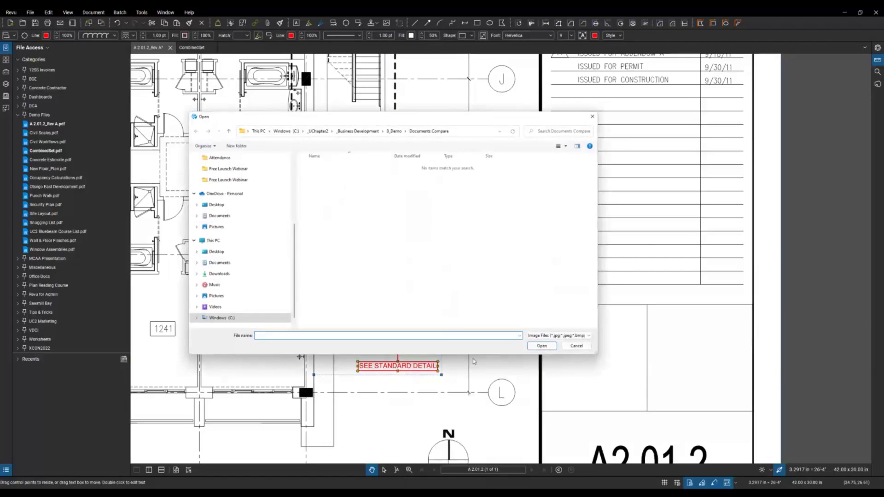
{"action": "left_click", "coordinate": [395, 131]}
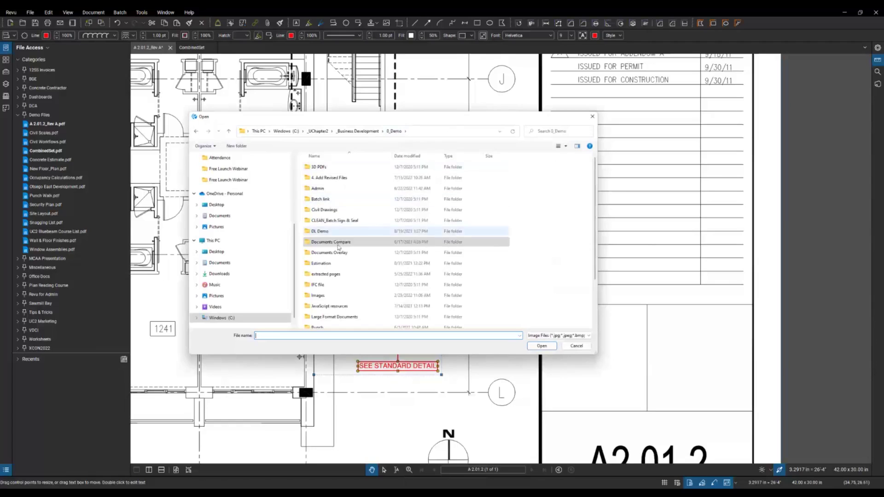
{"action": "double_click", "coordinate": [334, 297]}
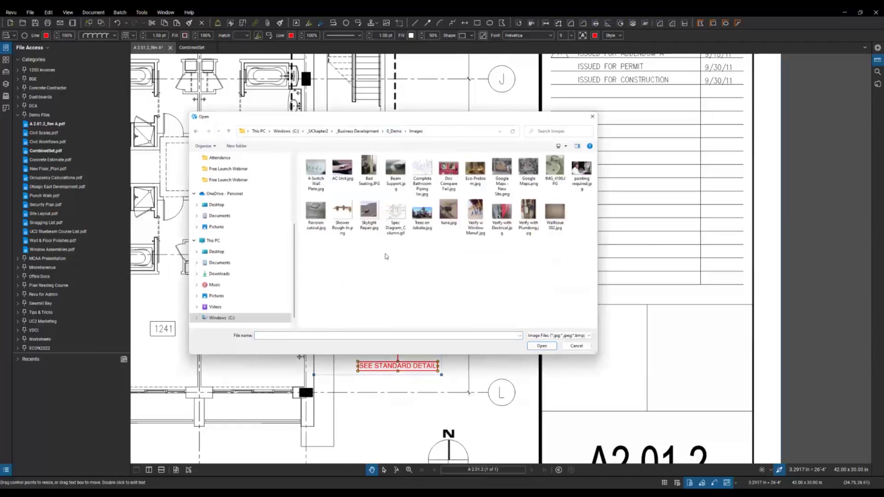
{"action": "left_click", "coordinate": [399, 219]}
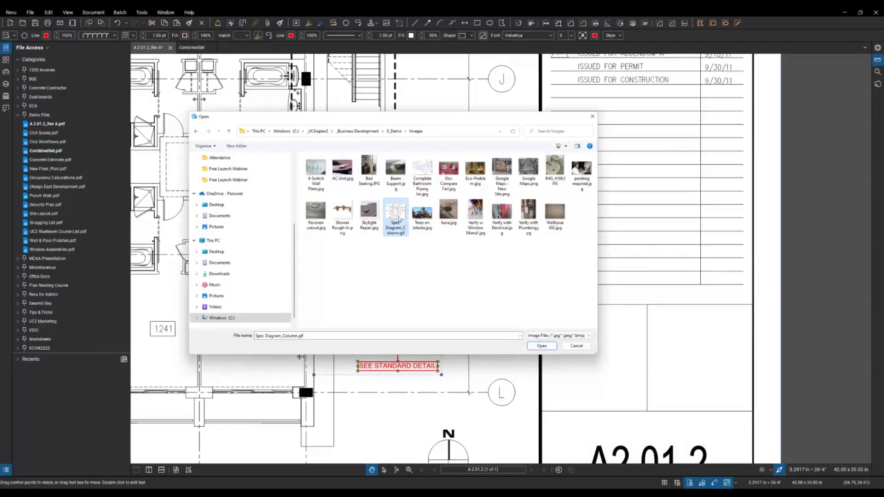
{"action": "left_click", "coordinate": [541, 346]}
{"action": "left_click", "coordinate": [457, 376]}
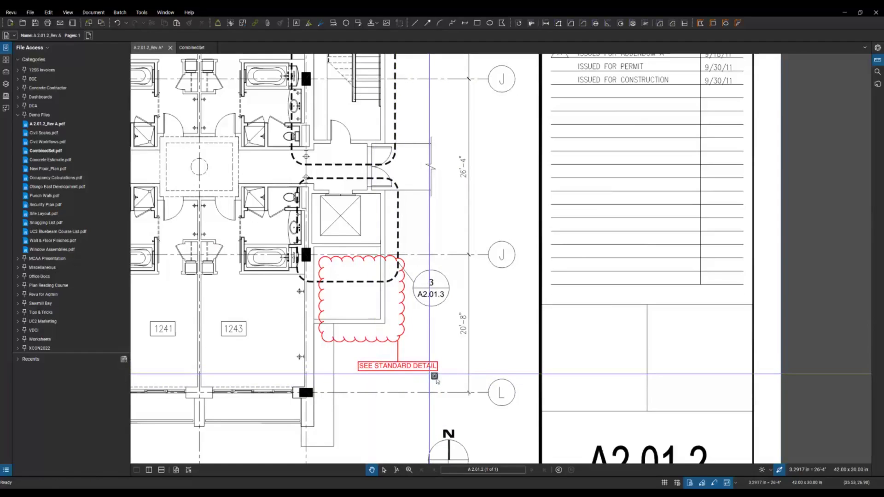
{"action": "mouse_move", "coordinate": [435, 377]}
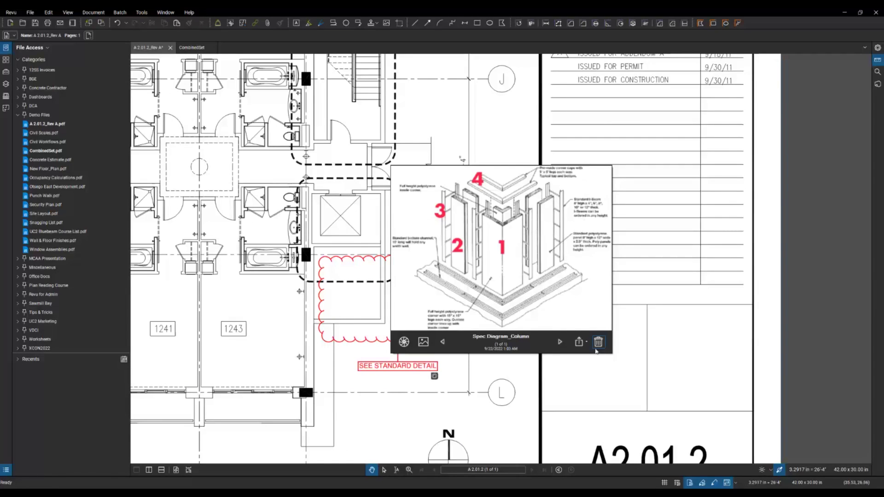
{"action": "scroll", "coordinate": [446, 333], "scroll_direction": "down", "scroll_amount": 4}
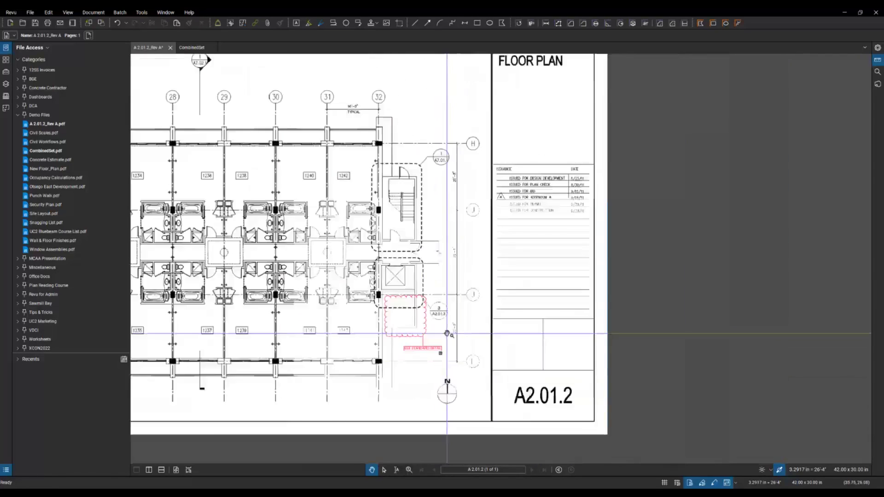
Step: Switch to the CombinedSet document and page back to sheet S0.2 (page 29 of 36)
{"action": "scroll", "coordinate": [447, 333], "scroll_direction": "down", "scroll_amount": 2}
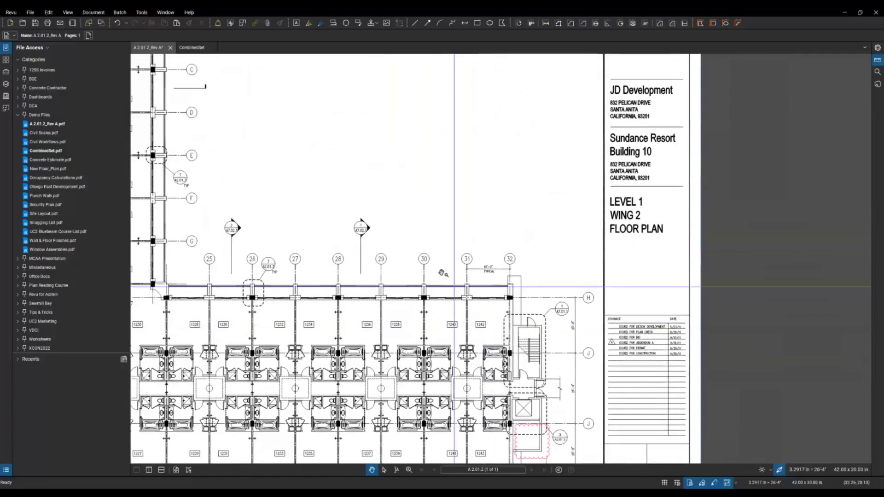
{"action": "scroll", "coordinate": [441, 273], "scroll_direction": "up", "scroll_amount": 2}
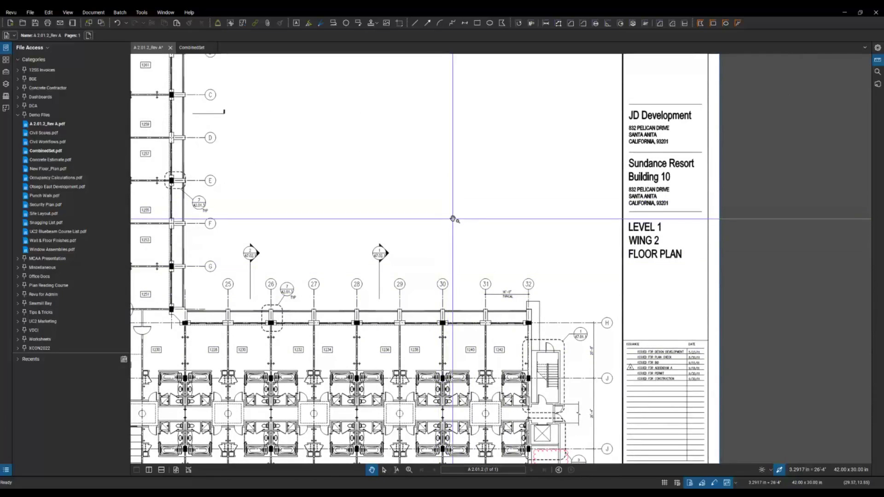
{"action": "left_click", "coordinate": [193, 49]}
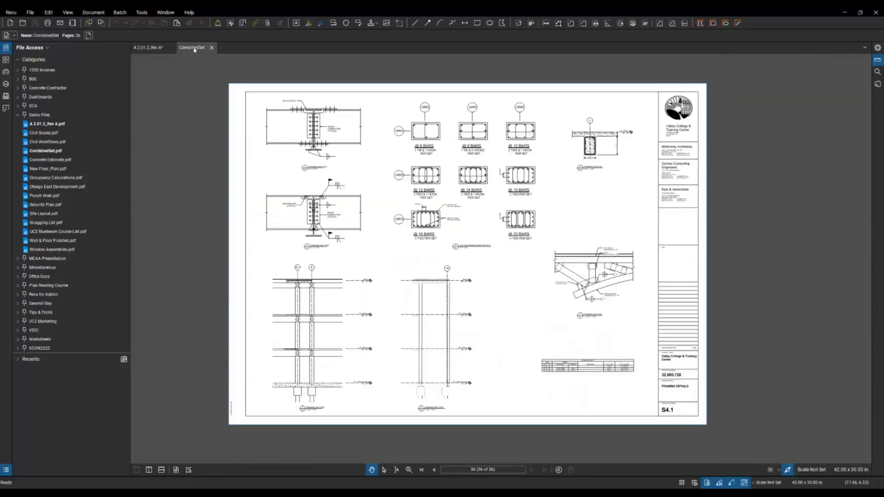
{"action": "left_click", "coordinate": [434, 469]}
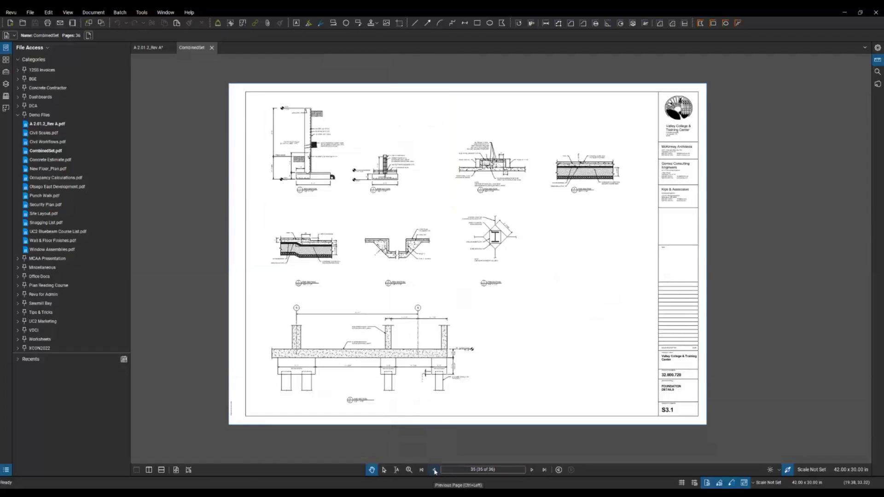
{"action": "left_click", "coordinate": [434, 470]}
{"action": "left_click", "coordinate": [434, 469]}
{"action": "left_click", "coordinate": [434, 470]}
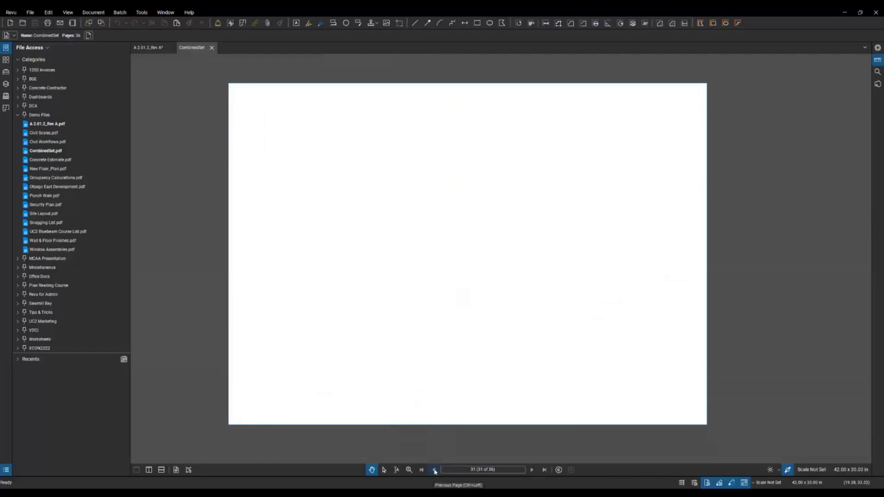
{"action": "left_click", "coordinate": [434, 470]}
{"action": "left_click", "coordinate": [434, 470]}
{"action": "left_click", "coordinate": [434, 470]}
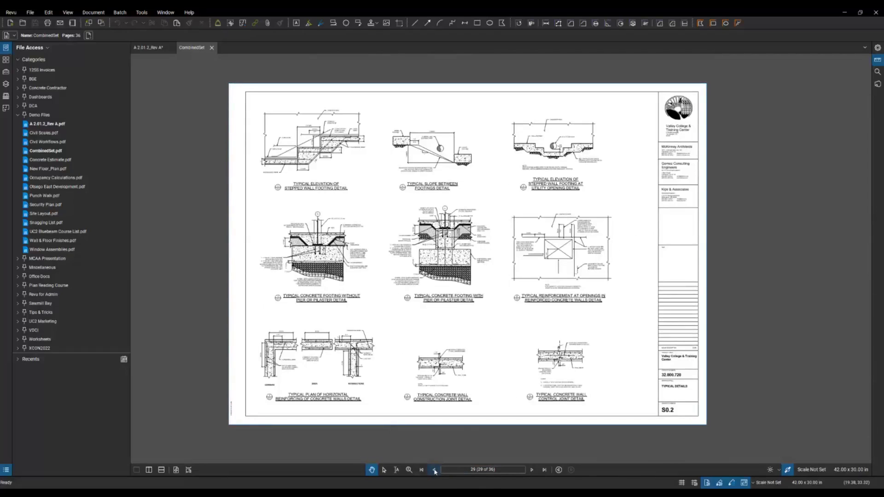
Step: Zoom in on detail 5, the Typical Concrete Footing With Pier or Pilaster
{"action": "scroll", "coordinate": [449, 244], "scroll_direction": "up", "scroll_amount": 3}
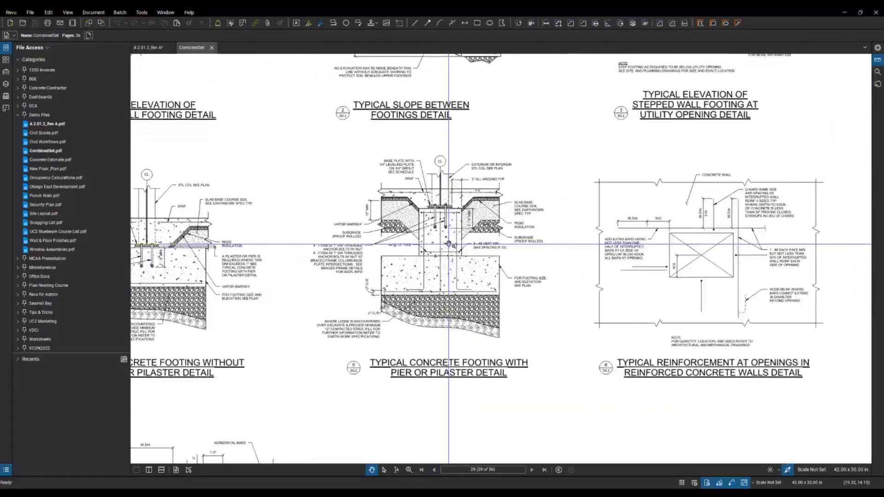
{"action": "scroll", "coordinate": [448, 244], "scroll_direction": "up", "scroll_amount": 2}
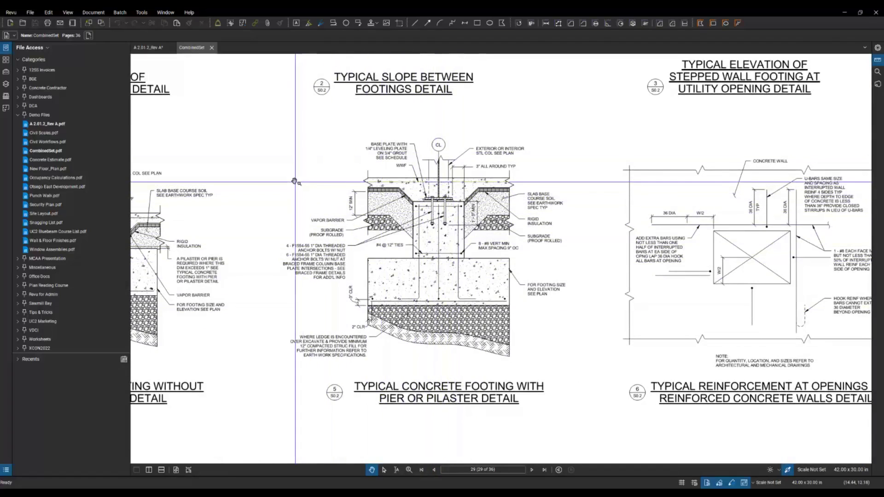
{"action": "scroll", "coordinate": [396, 280], "scroll_direction": "up", "scroll_amount": 1}
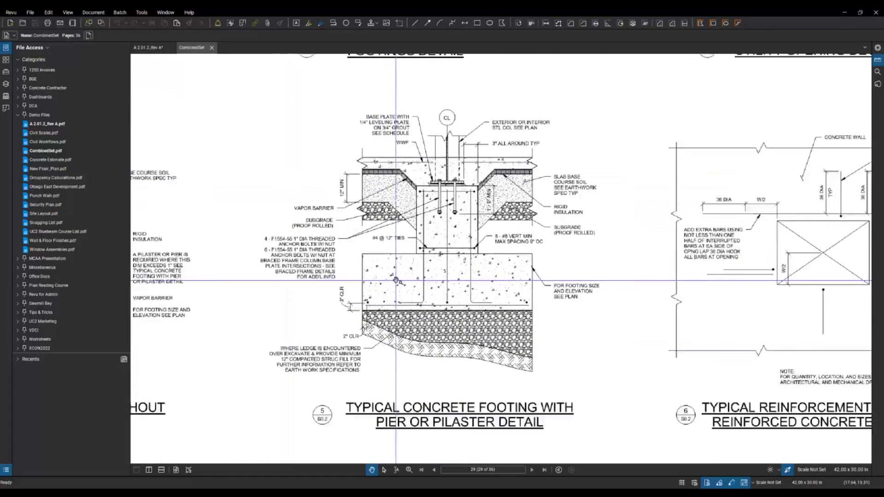
{"action": "left_click_drag", "start_coordinate": [350, 221], "coordinate": [349, 204]}
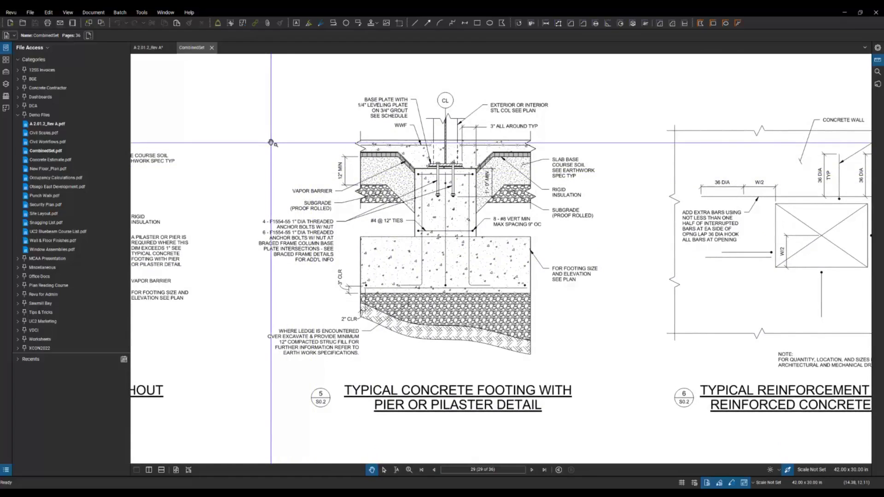
{"action": "left_click", "coordinate": [49, 14]}
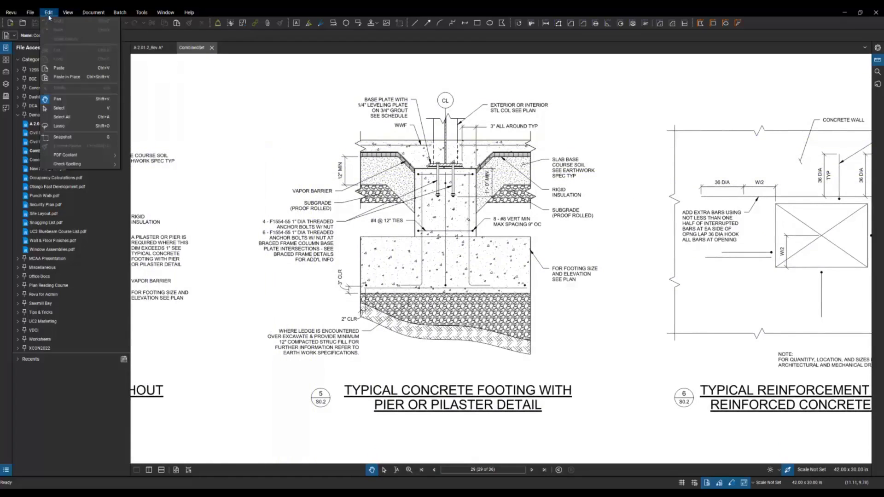
Step: Snapshot the footing detail and paste it above the column grid on the A2.01.2 Rev A sheet
{"action": "left_click", "coordinate": [72, 139]}
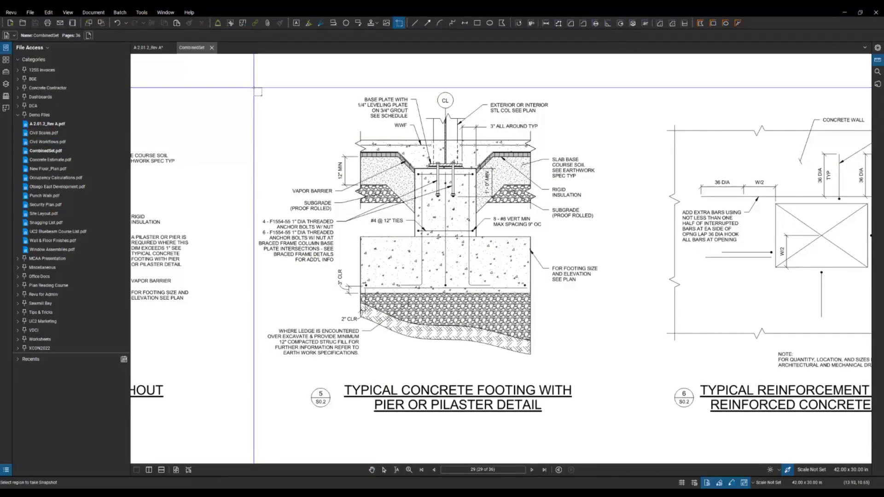
{"action": "left_click_drag", "start_coordinate": [254, 88], "coordinate": [602, 417]}
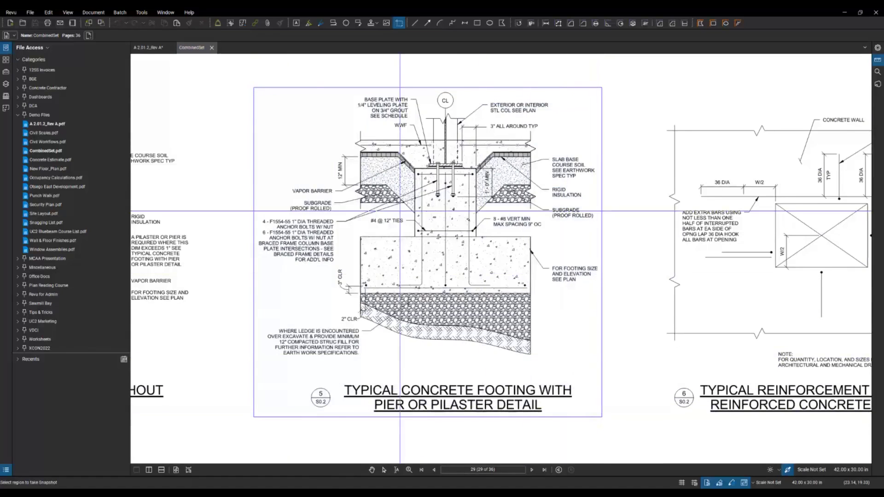
{"action": "left_click", "coordinate": [148, 48]}
{"action": "scroll", "coordinate": [360, 252], "scroll_direction": "down", "scroll_amount": 3}
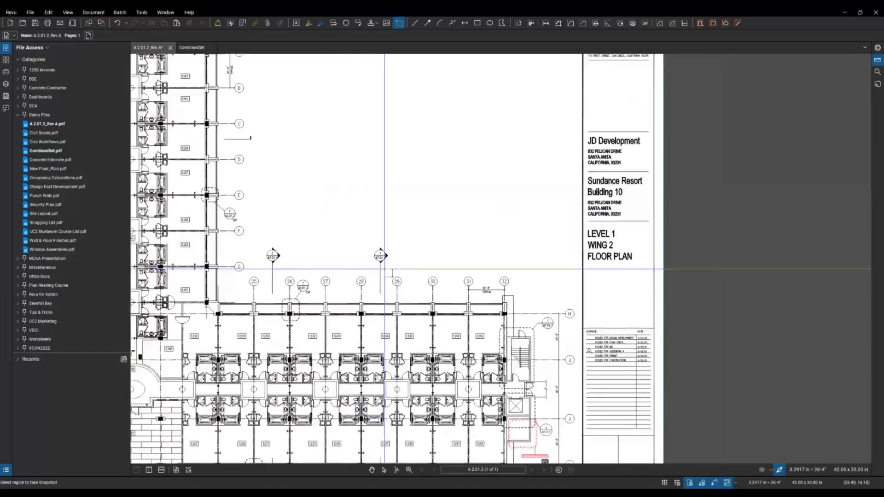
{"action": "right_click", "coordinate": [326, 205]}
{"action": "left_click", "coordinate": [342, 213]}
{"action": "mouse_move", "coordinate": [342, 214]}
{"action": "left_mouse_down"}
{"action": "mouse_move", "coordinate": [396, 203]}
{"action": "mouse_move", "coordinate": [437, 165]}
{"action": "mouse_move", "coordinate": [466, 206]}
{"action": "left_mouse_up"}
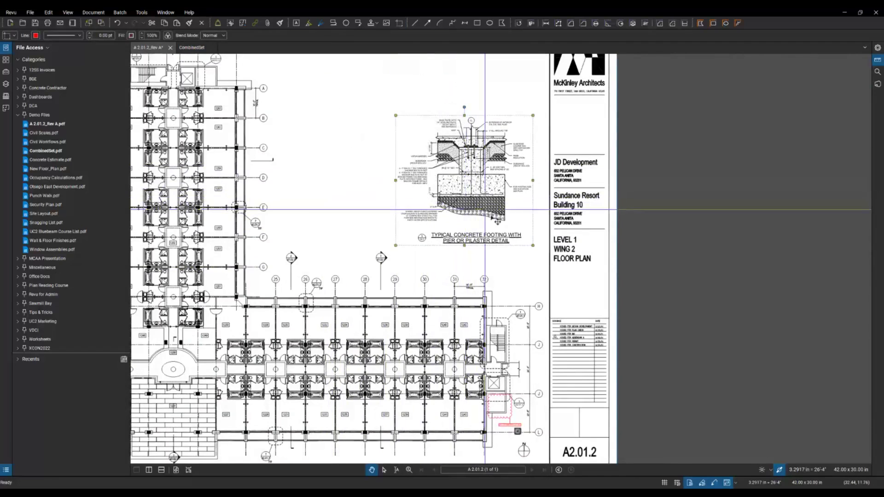
{"action": "scroll", "coordinate": [512, 225], "scroll_direction": "up", "scroll_amount": 3}
{"action": "scroll", "coordinate": [256, 183], "scroll_direction": "down", "scroll_amount": 2}
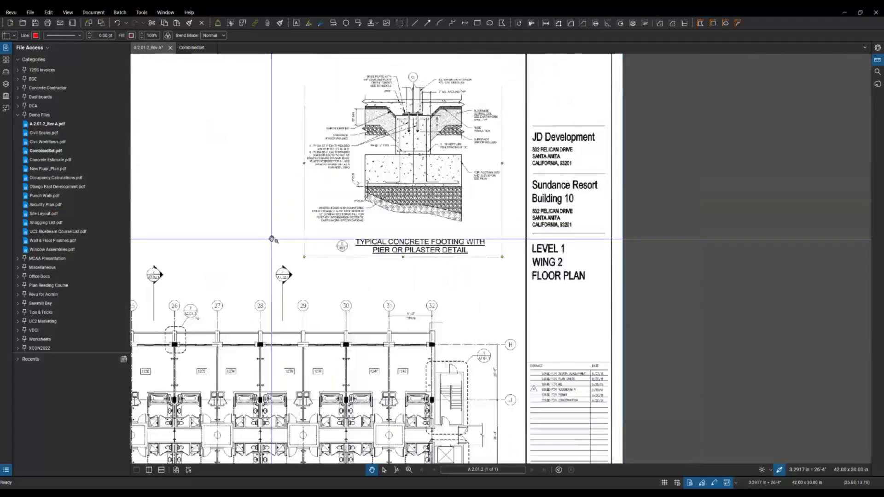
{"action": "left_click_drag", "start_coordinate": [261, 189], "coordinate": [268, 219]}
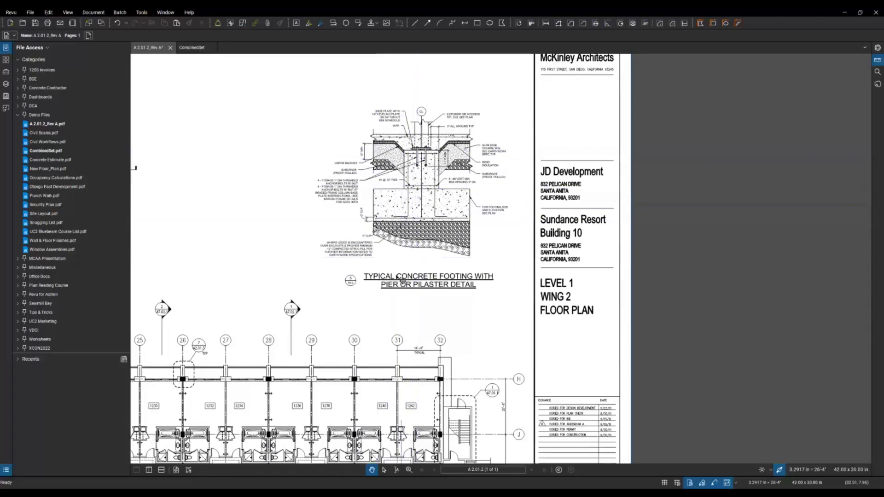
Step: Draw a text box under the pasted detail's title and enter a 'PROJECT #' label with the project number
{"action": "left_click", "coordinate": [141, 12]}
{"action": "mouse_move", "coordinate": [161, 22]}
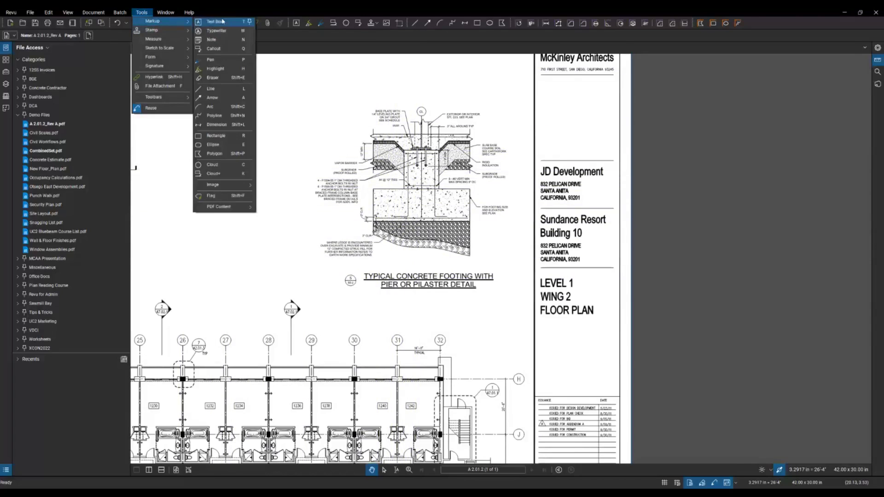
{"action": "left_click", "coordinate": [223, 22]}
{"action": "left_click_drag", "start_coordinate": [363, 295], "coordinate": [501, 319]}
{"action": "scroll", "coordinate": [428, 319], "scroll_direction": "up", "scroll_amount": 3}
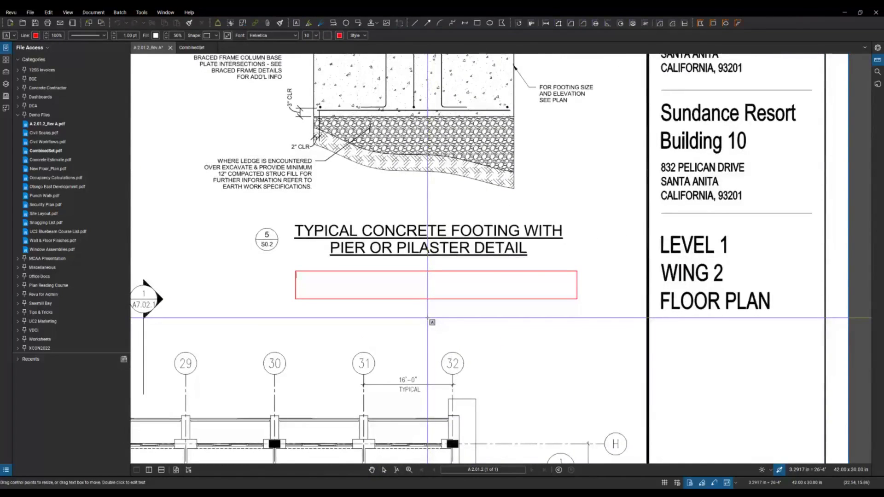
{"action": "type", "text": "pRO"}
{"action": "key", "text": "BackSpace"}
{"action": "key", "text": "BackSpace"}
{"action": "key", "text": "BackSpace"}
{"action": "type", "text": "PROJECT"}
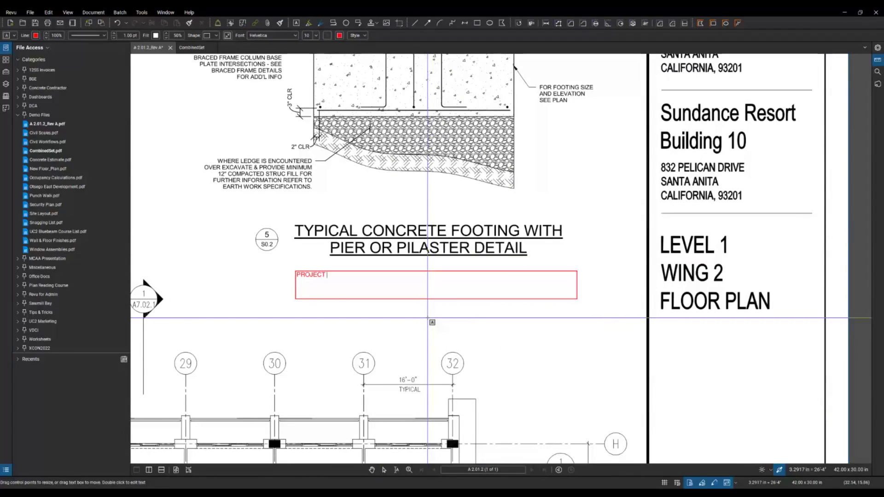
{"action": "type", "text": " #09347590287"}
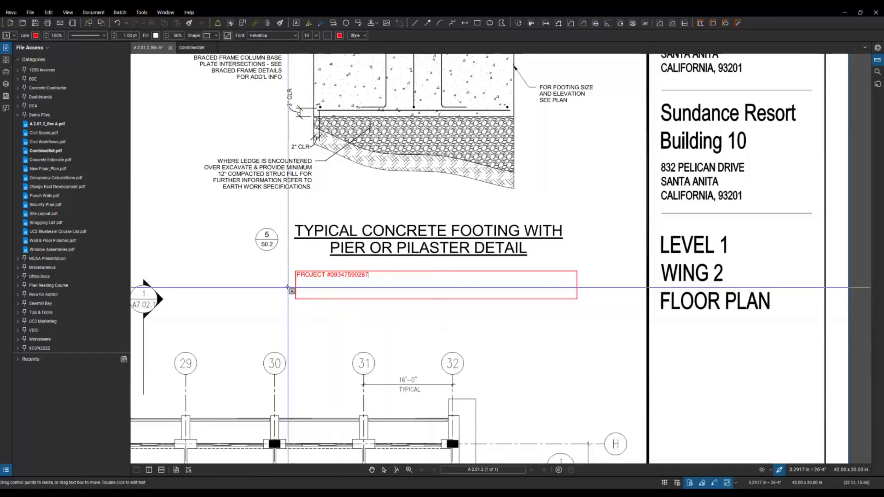
{"action": "key", "text": "w"}
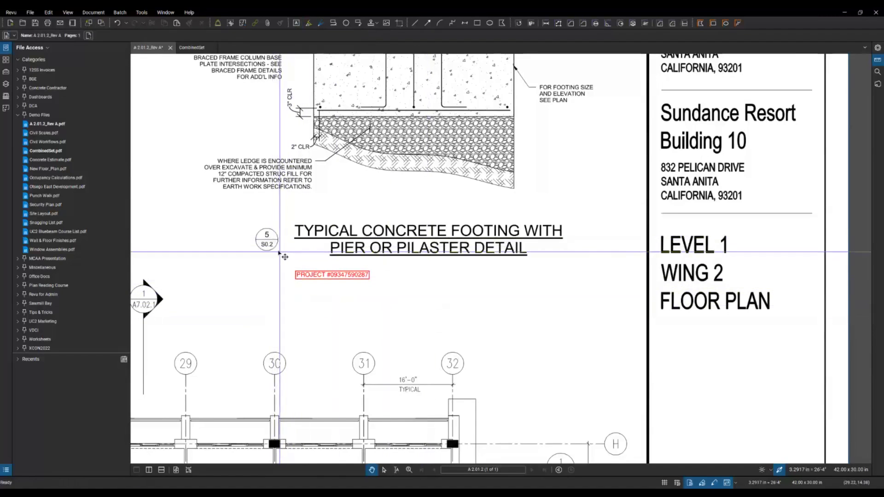
{"action": "key", "text": "Escape"}
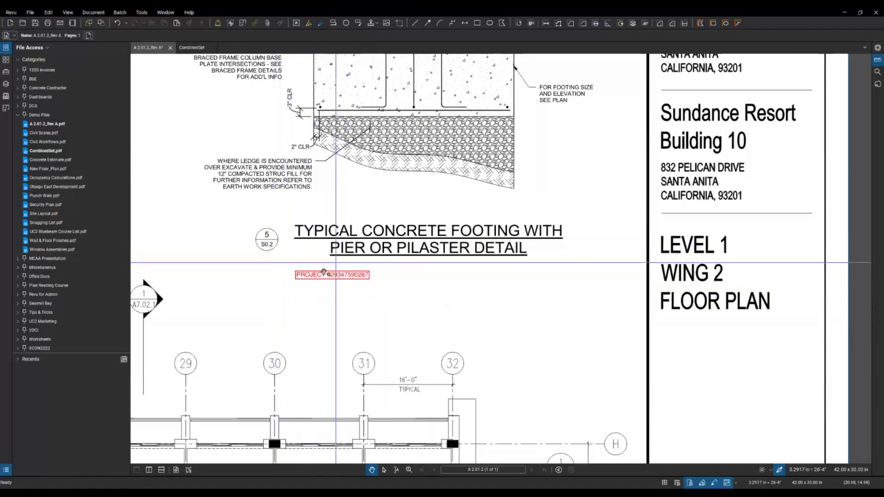
{"action": "scroll", "coordinate": [340, 276], "scroll_direction": "down", "scroll_amount": 2}
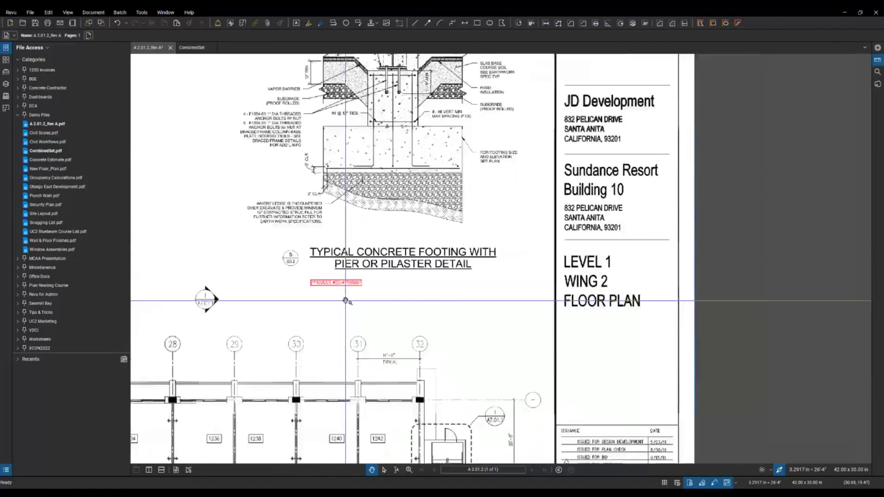
{"action": "scroll", "coordinate": [248, 239], "scroll_direction": "down", "scroll_amount": 2}
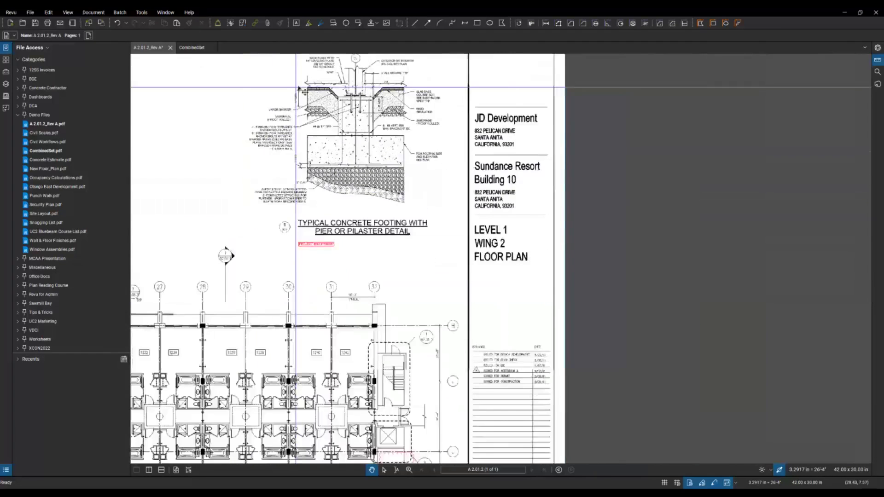
{"action": "scroll", "coordinate": [303, 110], "scroll_direction": "up", "scroll_amount": 3}
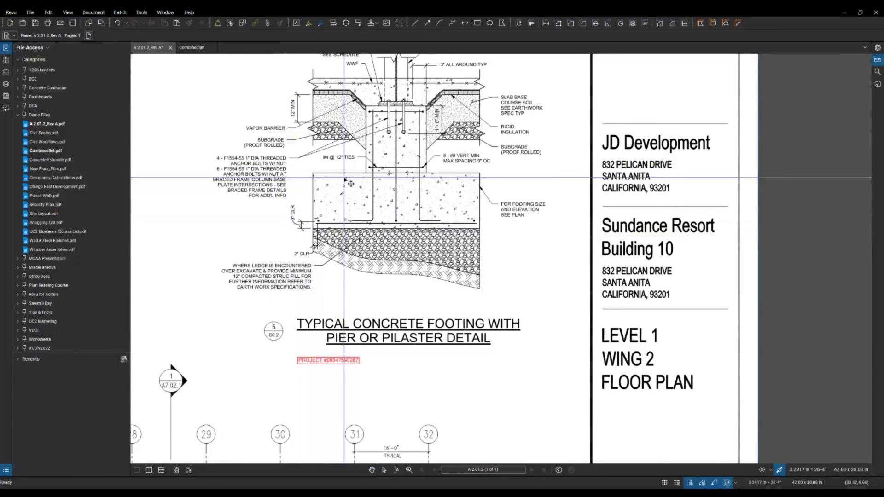
{"action": "left_click", "coordinate": [317, 202]}
{"action": "key", "text": "Escape"}
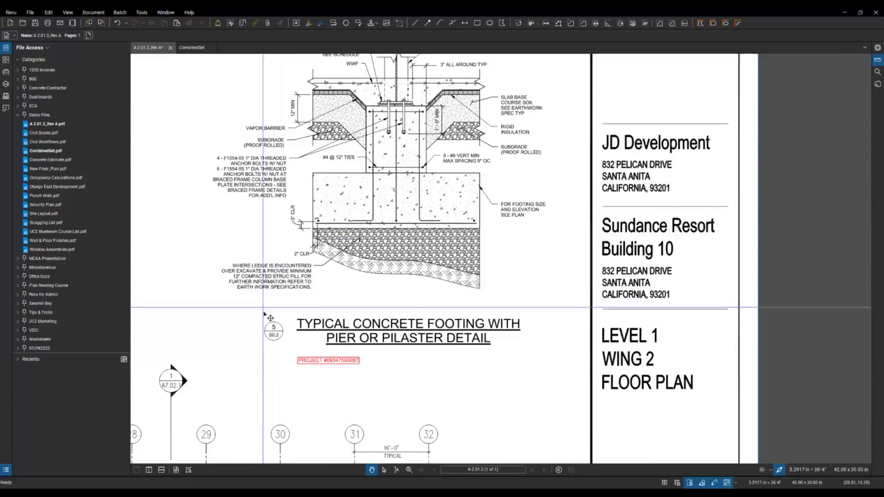
{"action": "scroll", "coordinate": [318, 329], "scroll_direction": "down", "scroll_amount": 2}
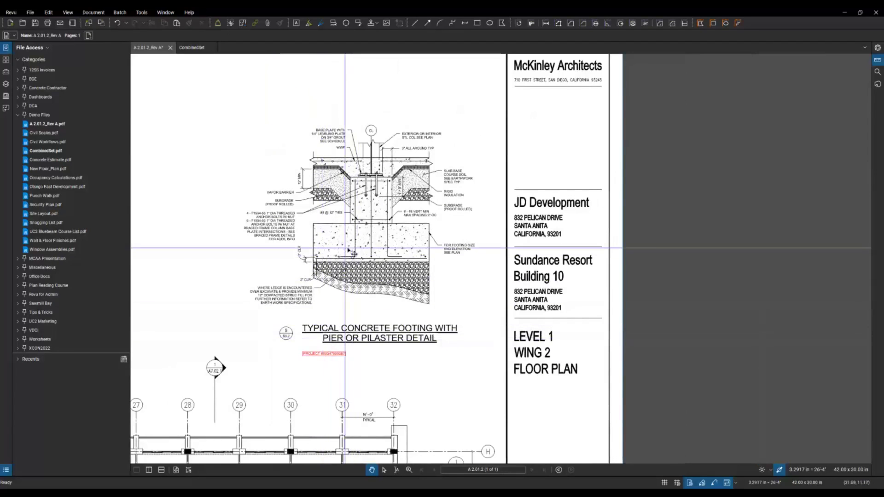